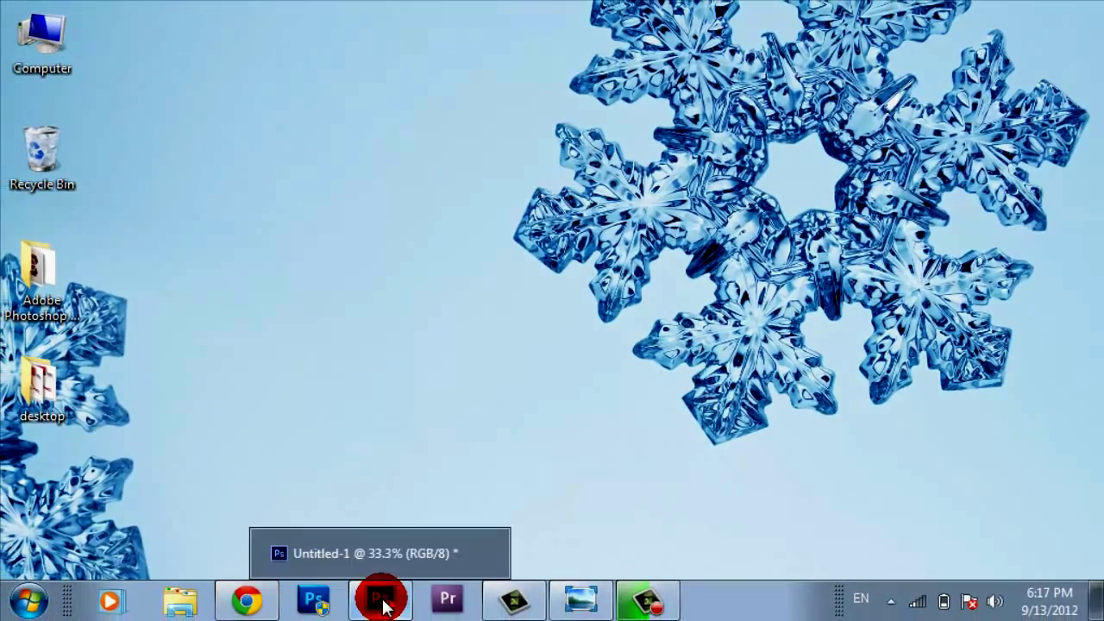
- Switch to Photoshop and check the blank document's pixel dimensions and resolution in its image size settings
{"action": "left_click", "coordinate": [382, 601]}
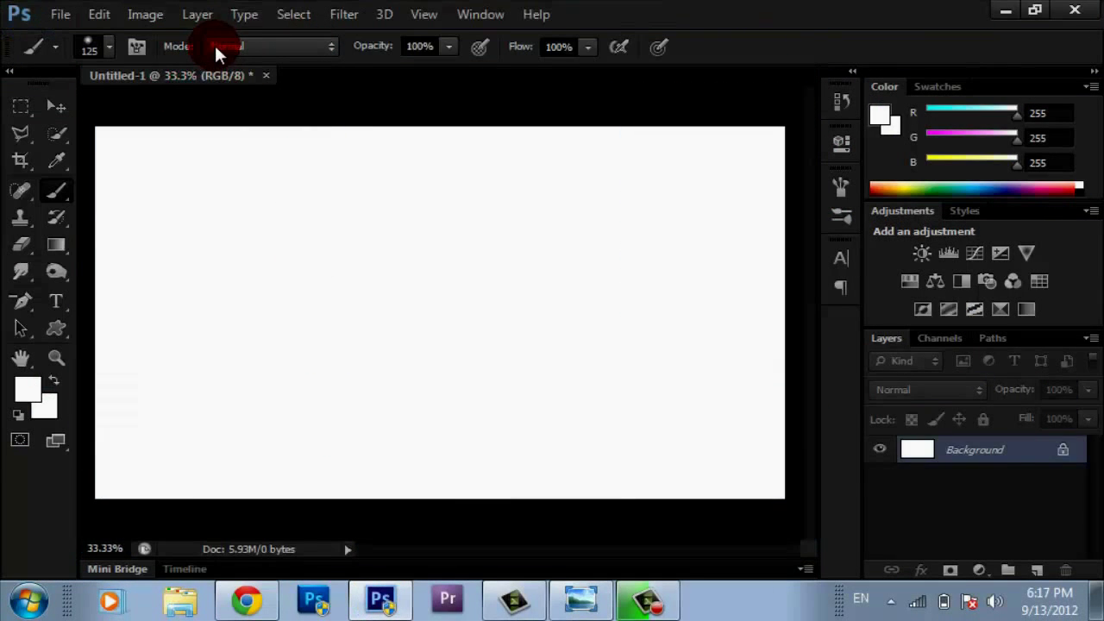
{"action": "left_click", "coordinate": [148, 17]}
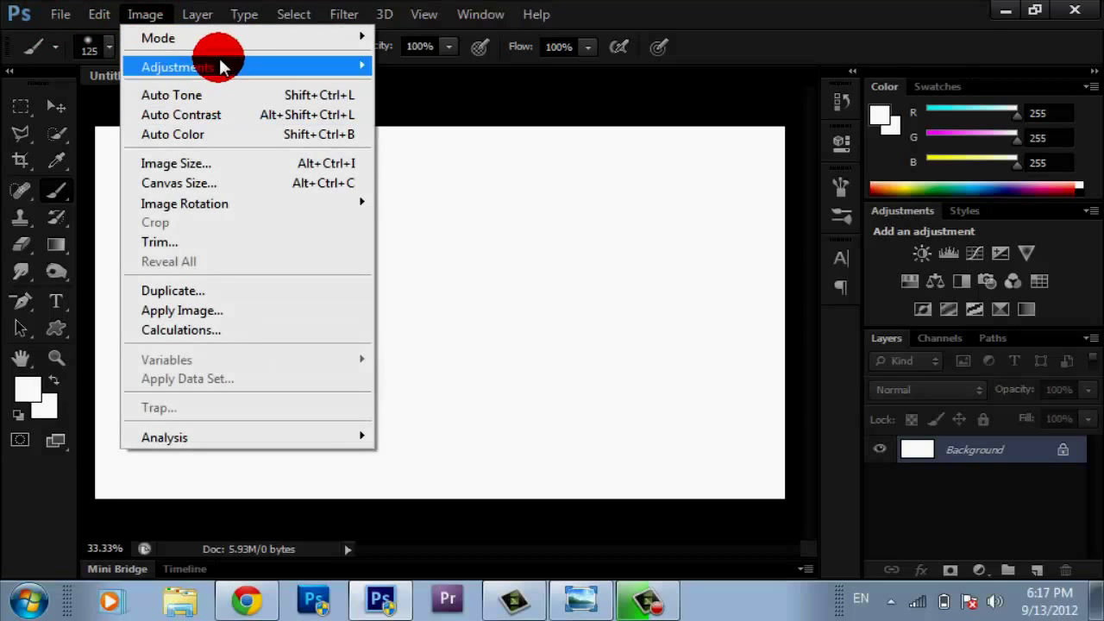
{"action": "left_click", "coordinate": [198, 164]}
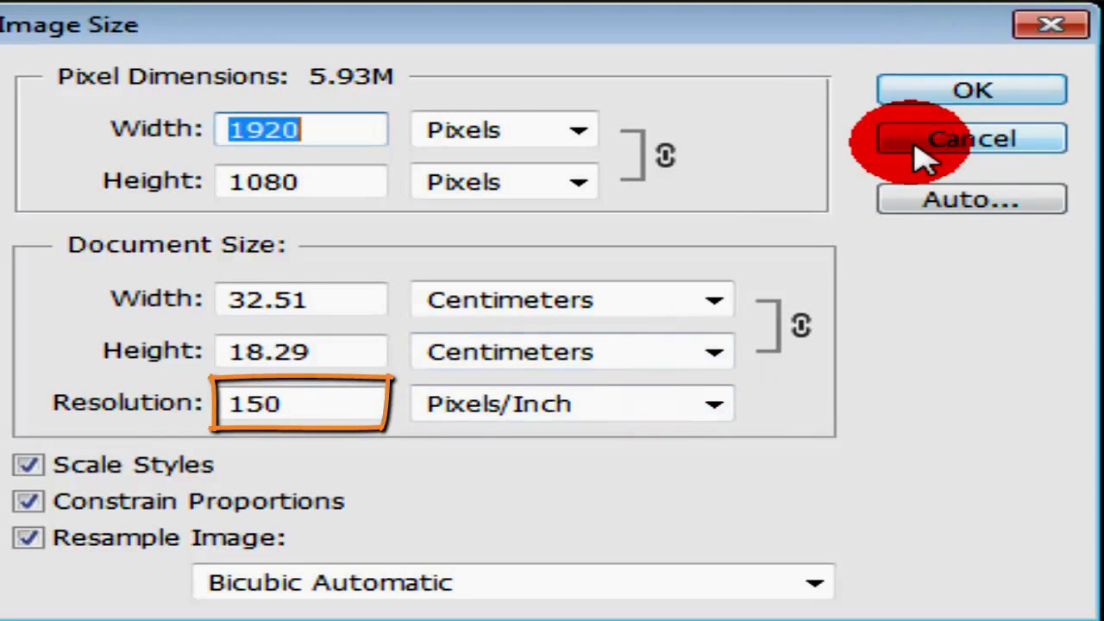
{"action": "left_click", "coordinate": [948, 96]}
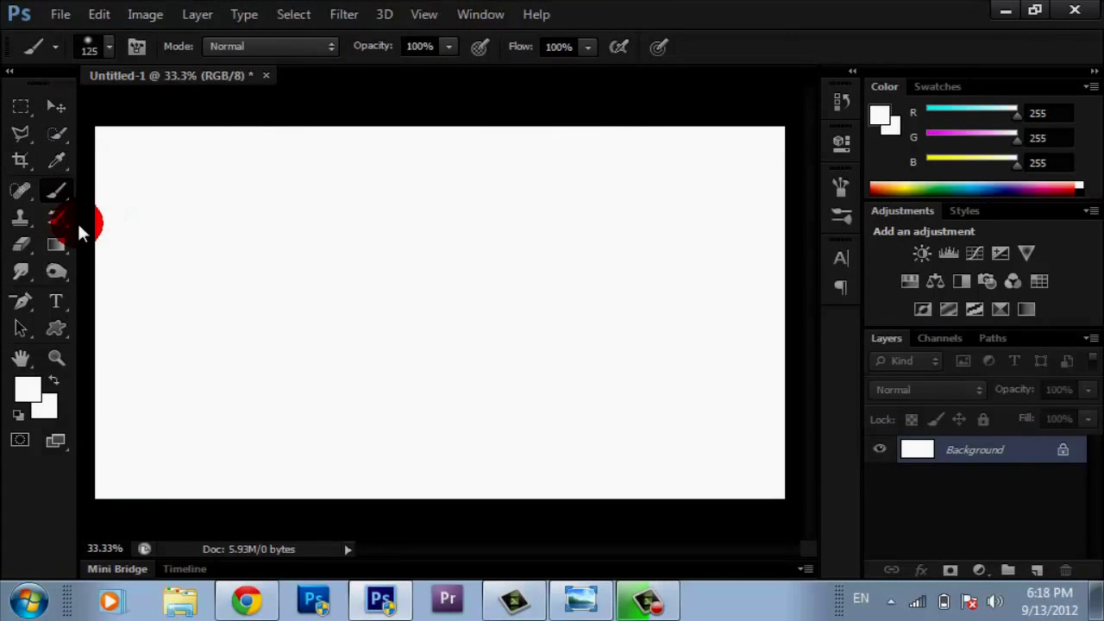
- Reset the foreground and background colours to the defaults and open the Gradient tool's gradient for editing
{"action": "left_click", "coordinate": [17, 416]}
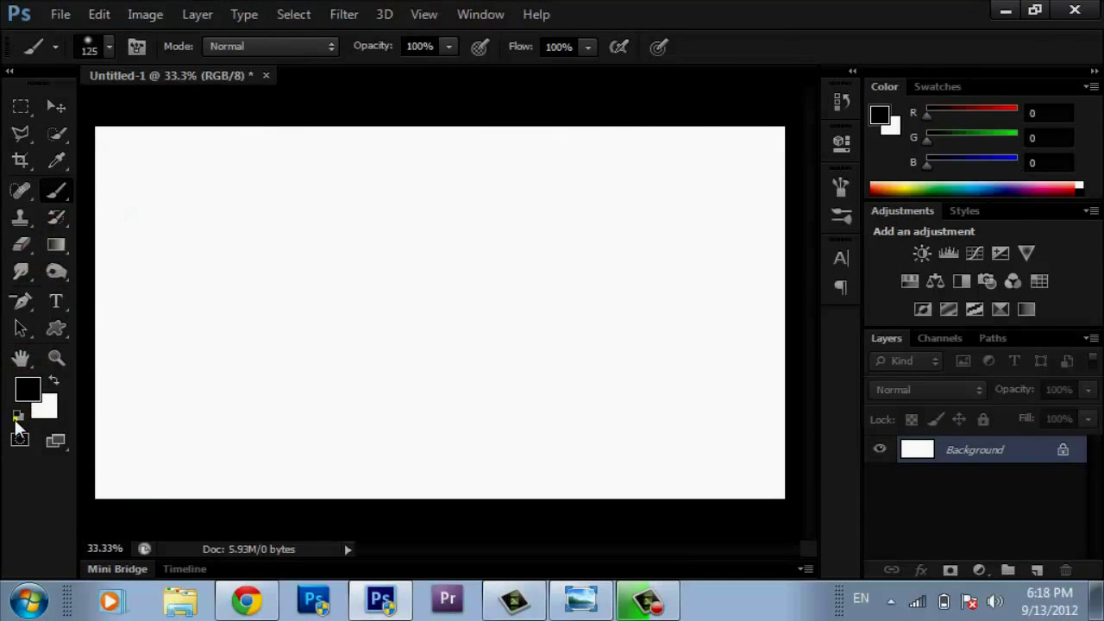
{"action": "left_click", "coordinate": [72, 244]}
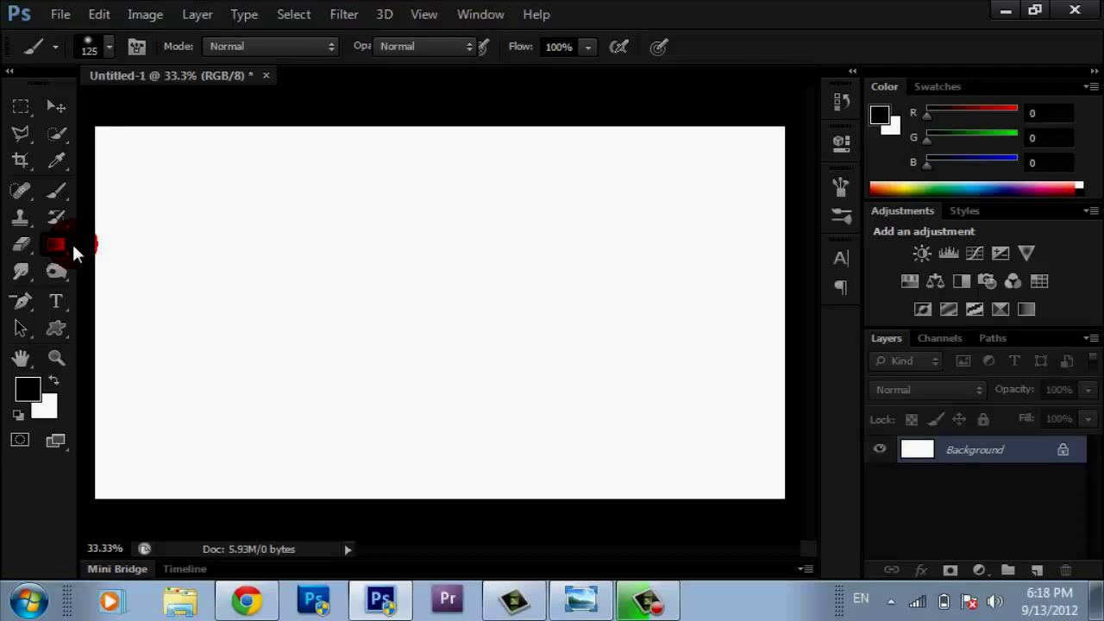
{"action": "left_click", "coordinate": [145, 15]}
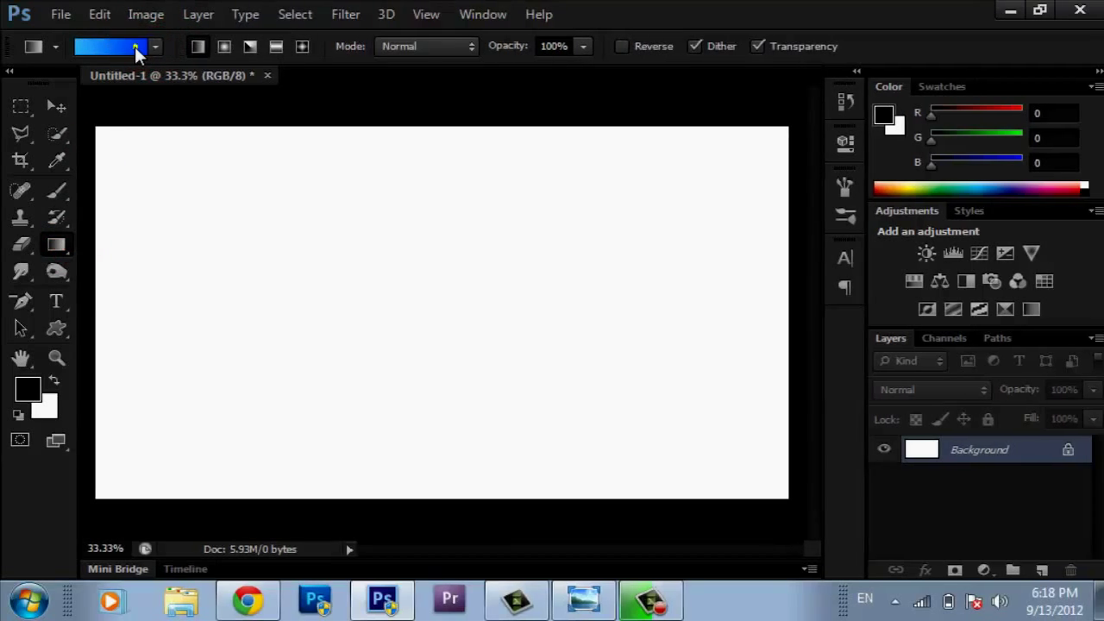
{"action": "left_click", "coordinate": [135, 44]}
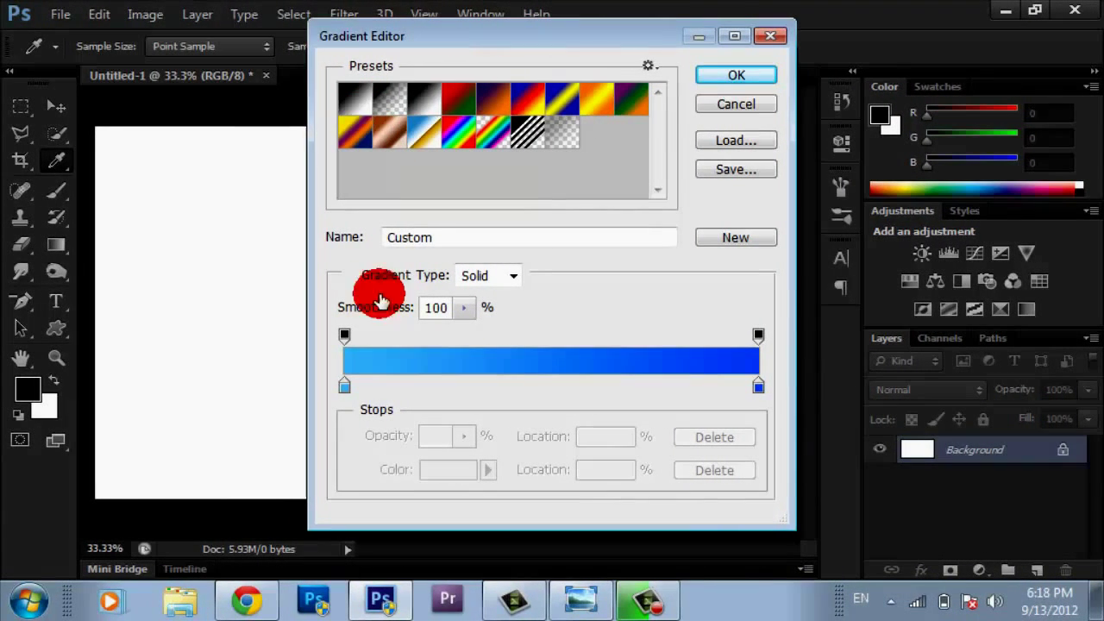
- Set the gradient's starting colour stop at 0% to light blue 42baff
{"action": "left_click", "coordinate": [344, 390]}
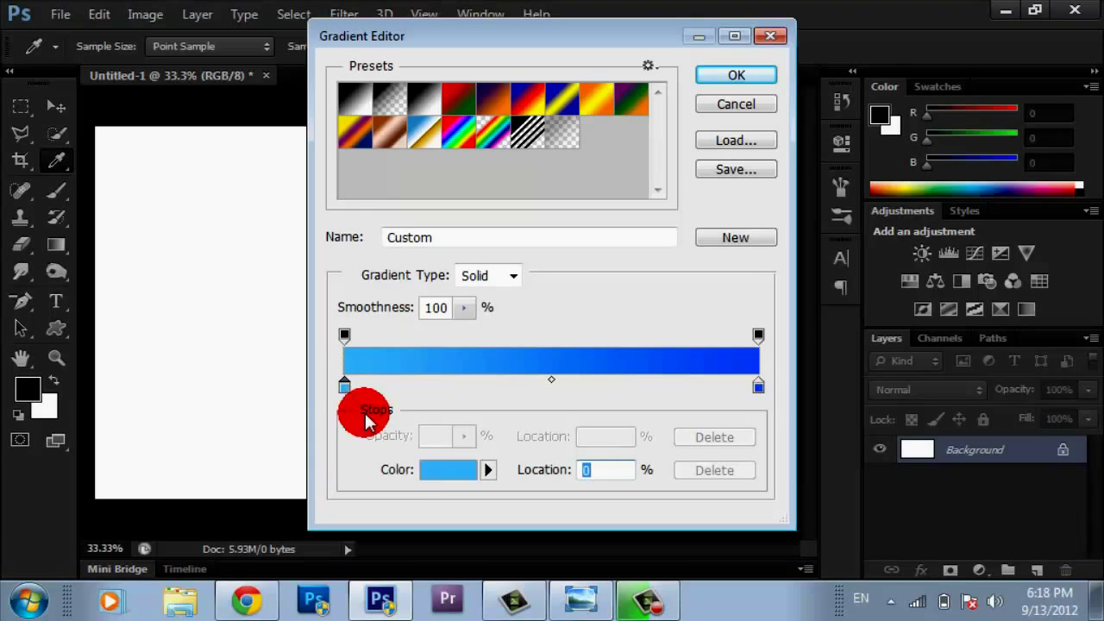
{"action": "left_click", "coordinate": [429, 473]}
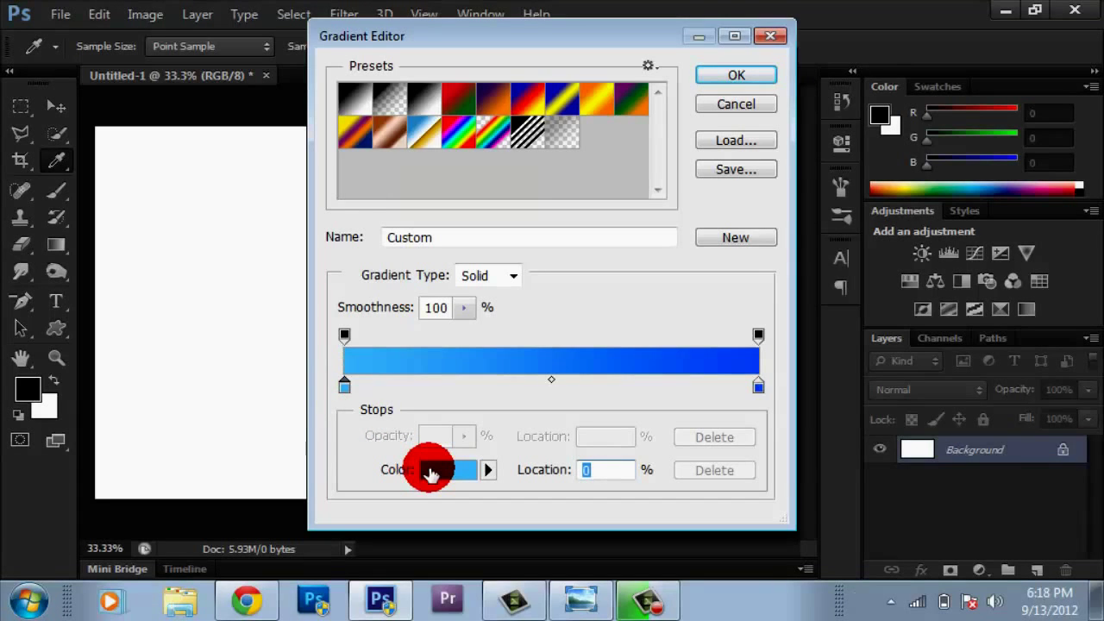
{"action": "left_click", "coordinate": [344, 388]}
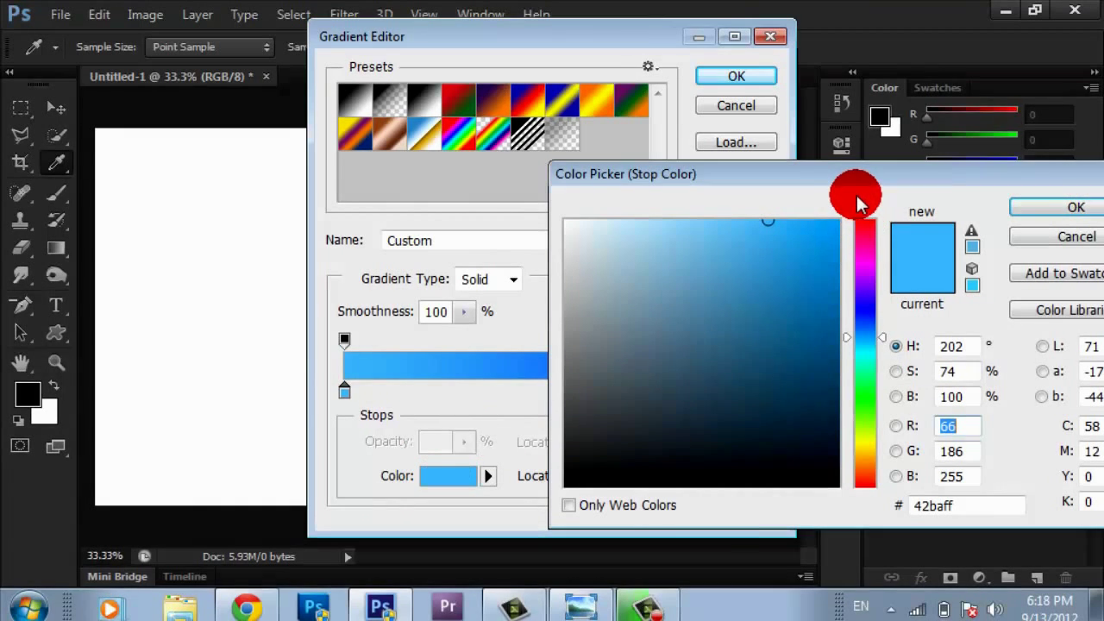
{"action": "left_click", "coordinate": [728, 177]}
{"action": "left_click_drag", "start_coordinate": [755, 160], "coordinate": [534, 185]}
{"action": "left_click", "coordinate": [806, 448]}
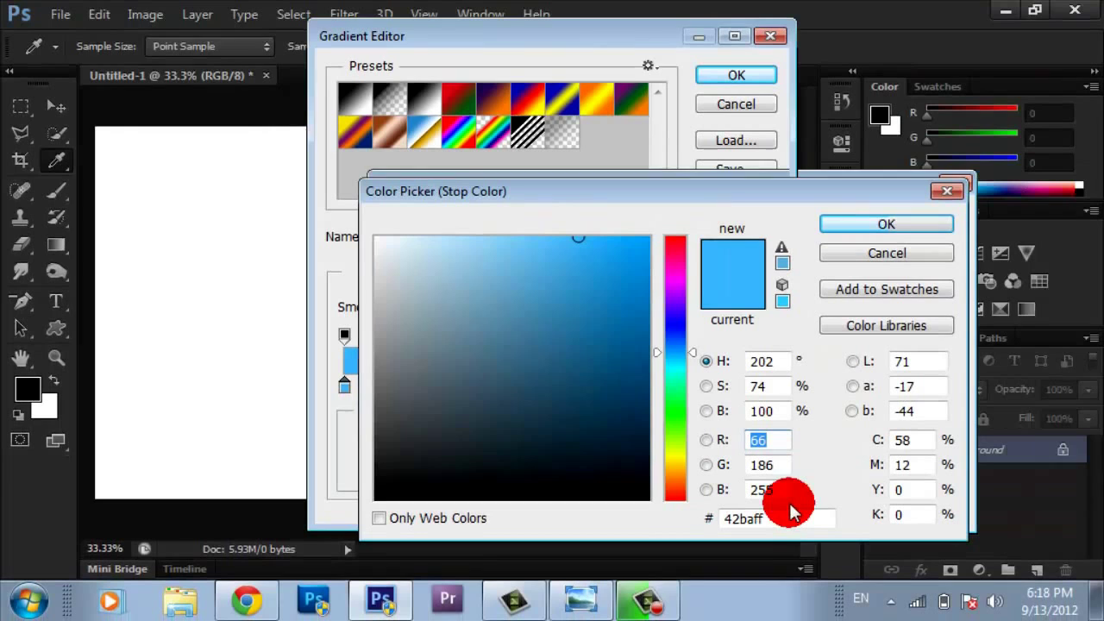
{"action": "left_click", "coordinate": [743, 518]}
{"action": "left_click", "coordinate": [726, 517]}
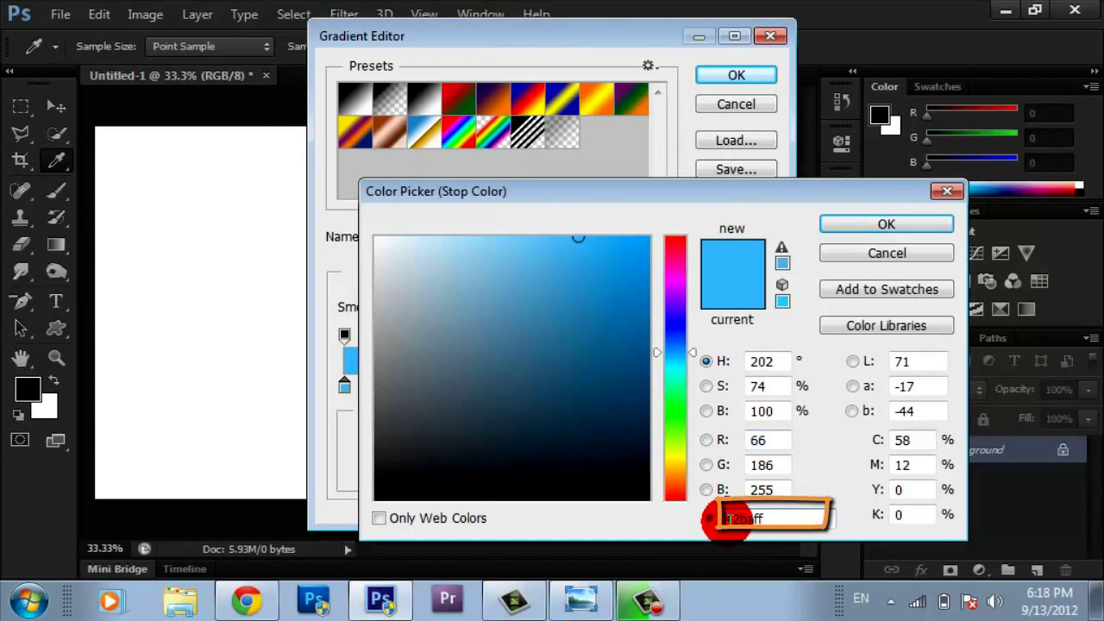
{"action": "double_click", "coordinate": [774, 518]}
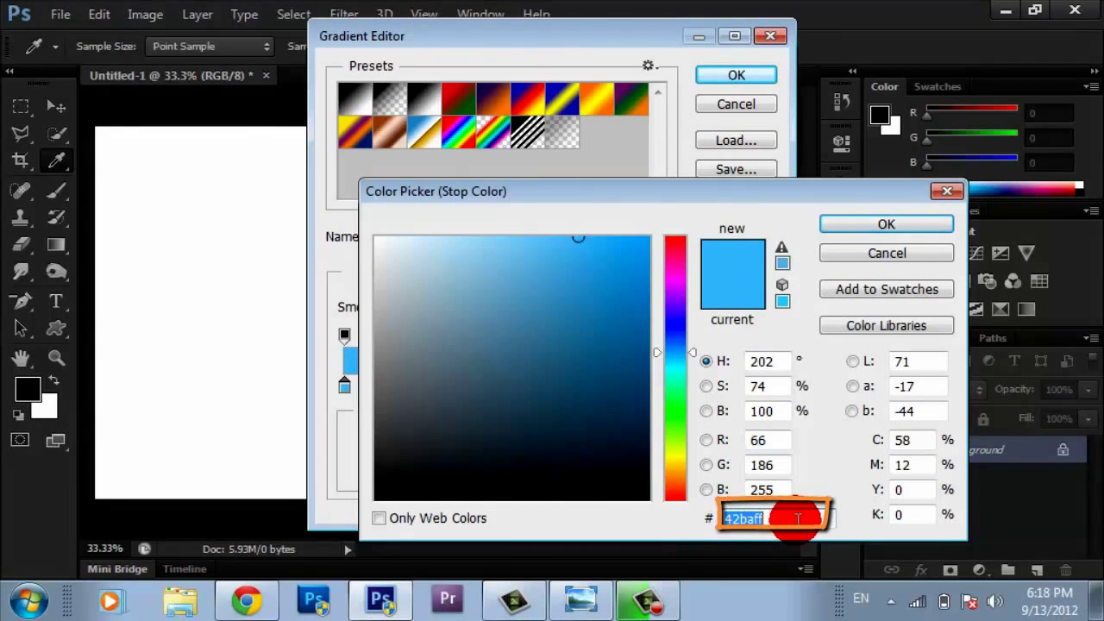
{"action": "left_click", "coordinate": [899, 226]}
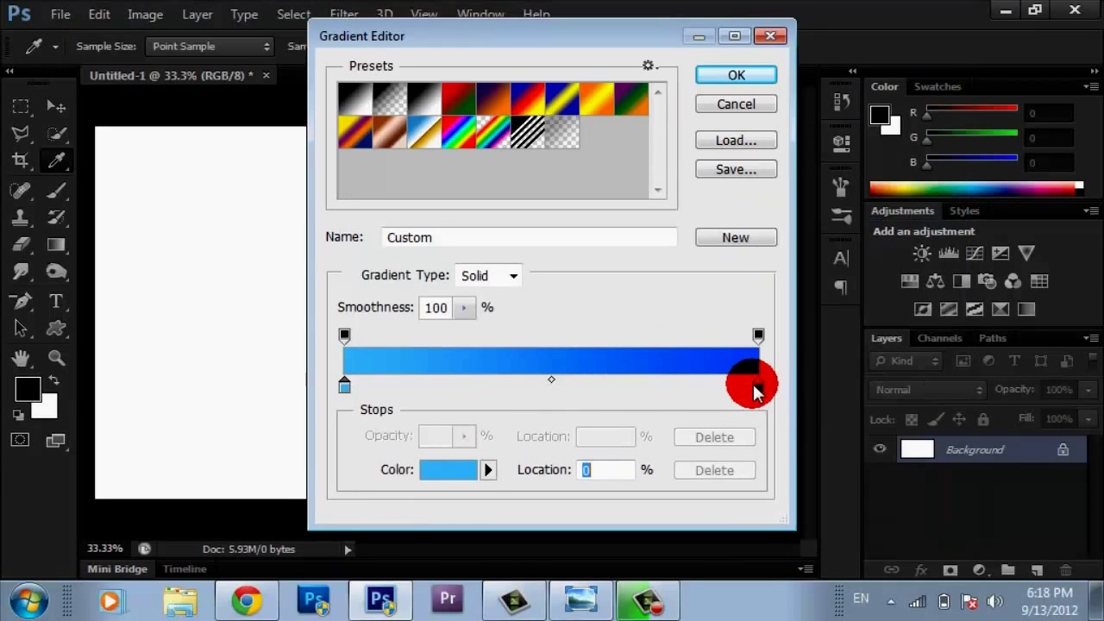
- Set the gradient's end colour stop at 100% to blue 0048ff and accept the custom gradient
{"action": "left_click", "coordinate": [758, 393]}
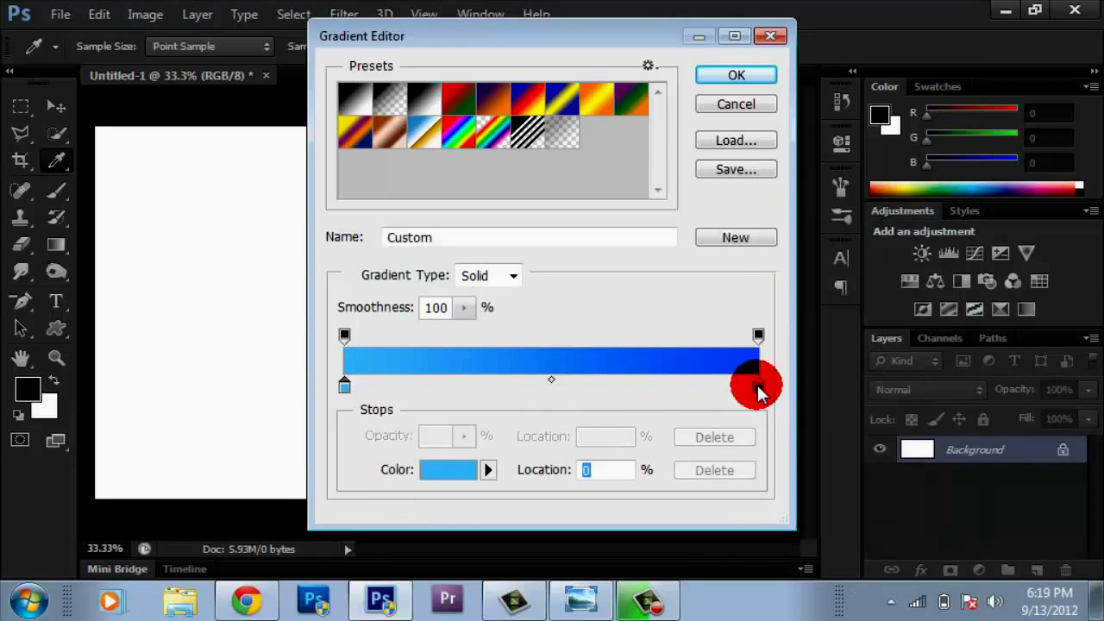
{"action": "left_click", "coordinate": [10, 604]}
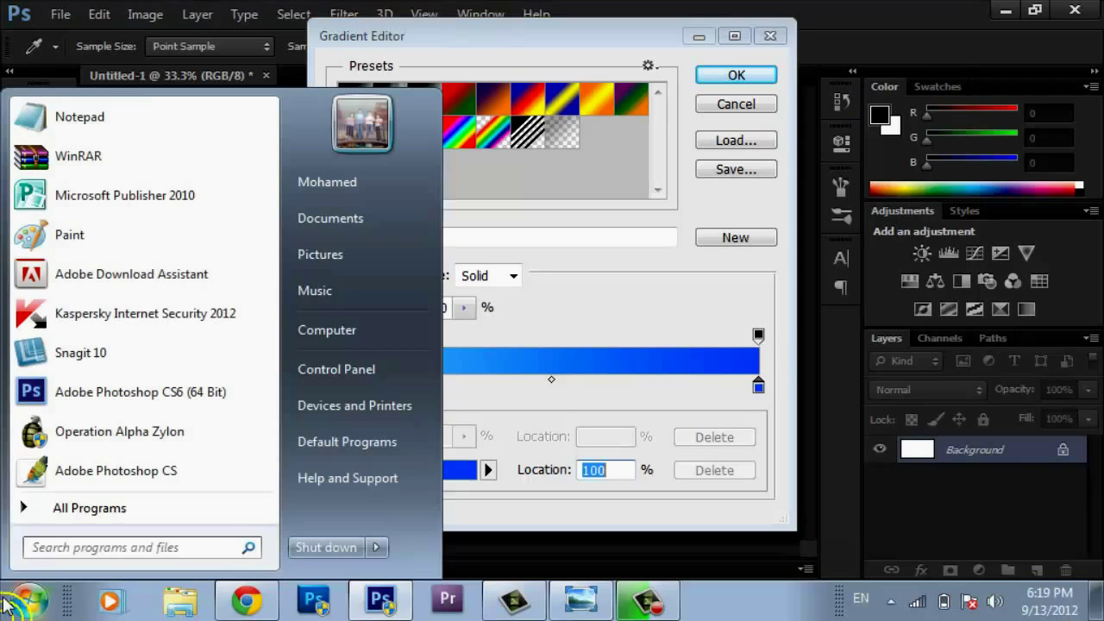
{"action": "left_click", "coordinate": [453, 469]}
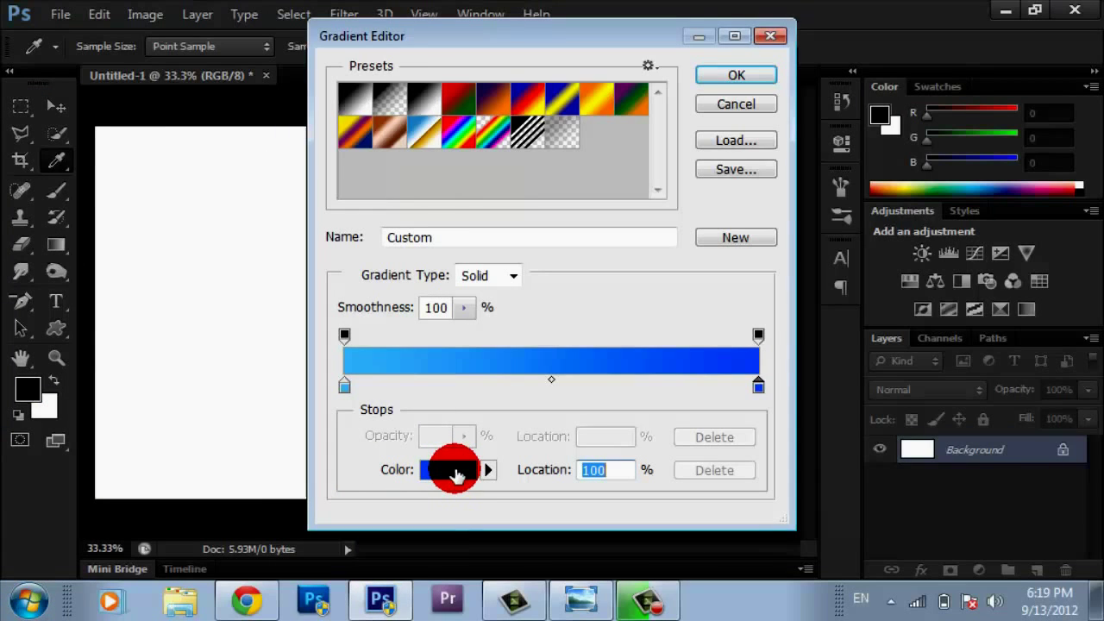
{"action": "left_click", "coordinate": [455, 471]}
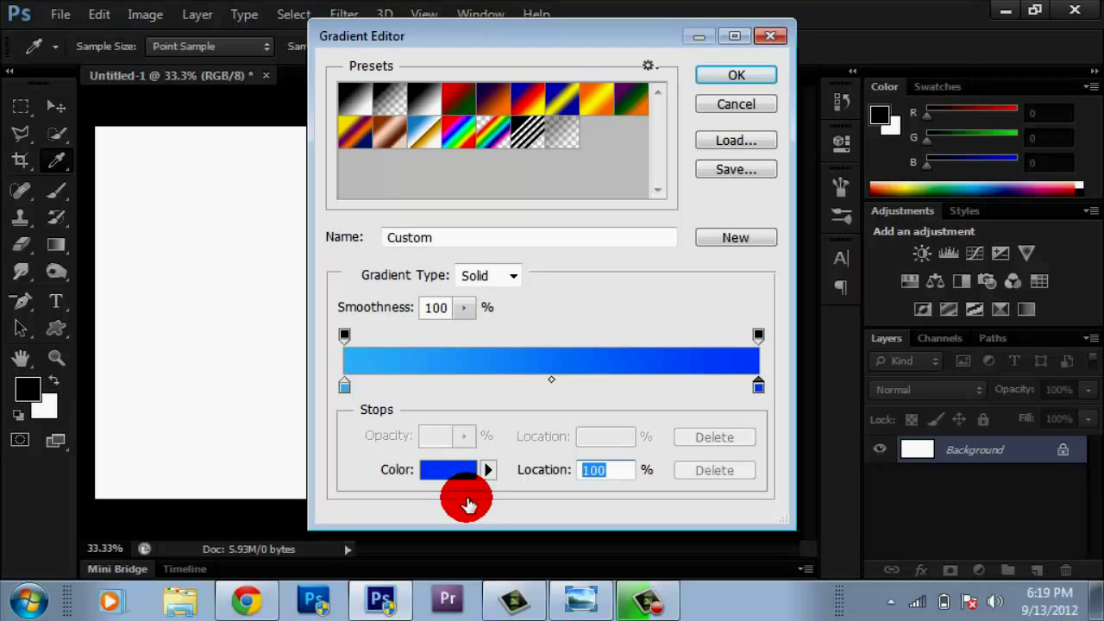
{"action": "left_click", "coordinate": [456, 471]}
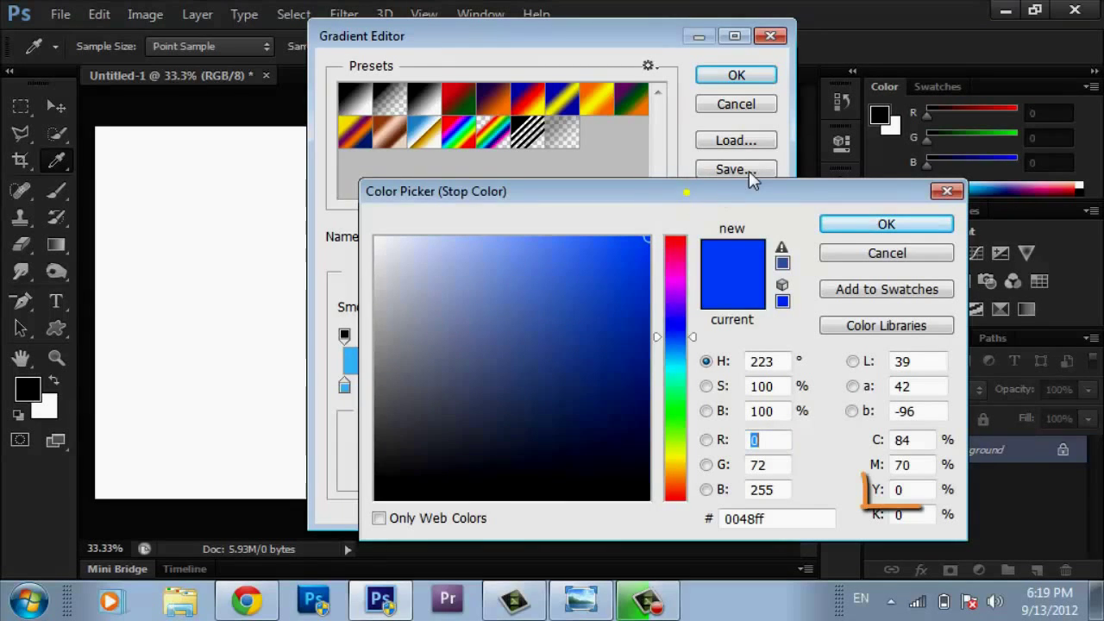
{"action": "left_click_drag", "start_coordinate": [690, 191], "coordinate": [873, 168]}
{"action": "left_click", "coordinate": [948, 491]}
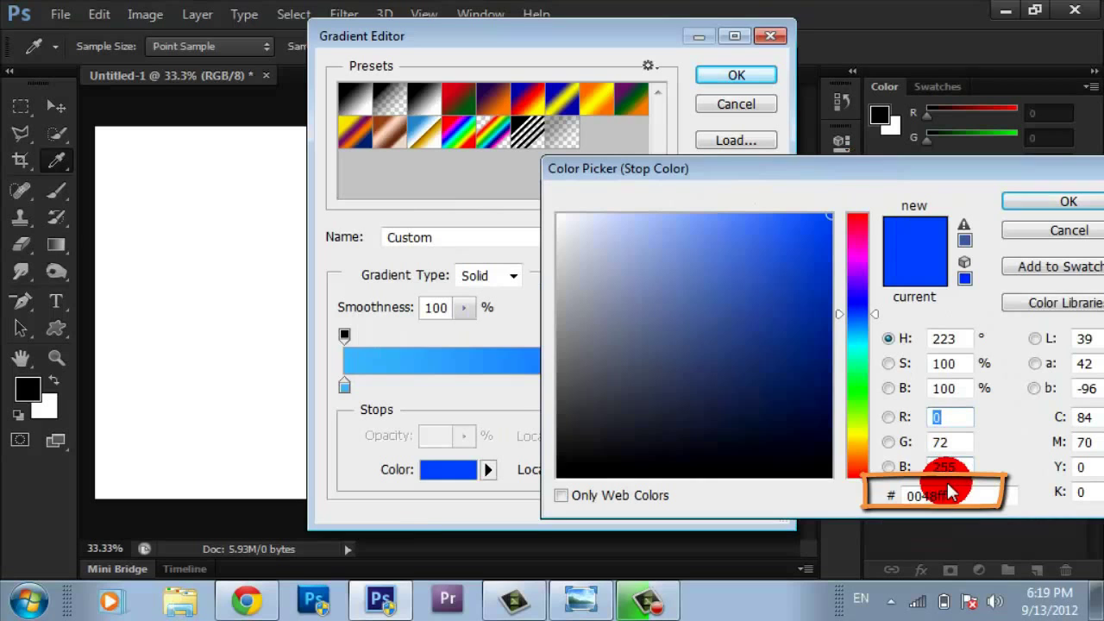
{"action": "left_click_drag", "start_coordinate": [949, 496], "coordinate": [902, 496]}
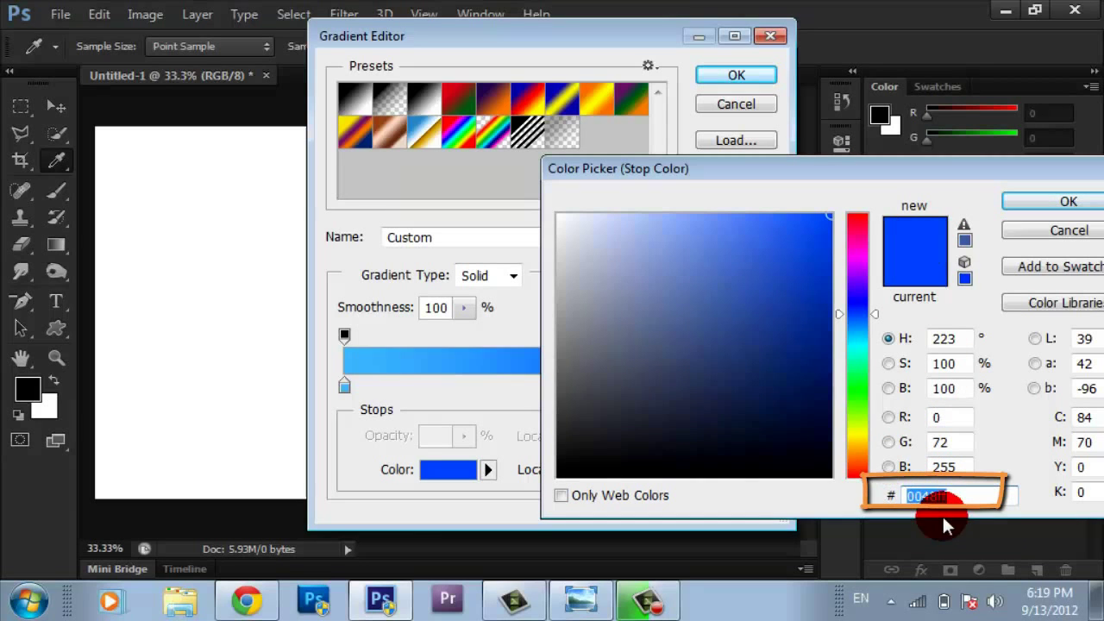
{"action": "left_click_drag", "start_coordinate": [949, 168], "coordinate": [737, 179]}
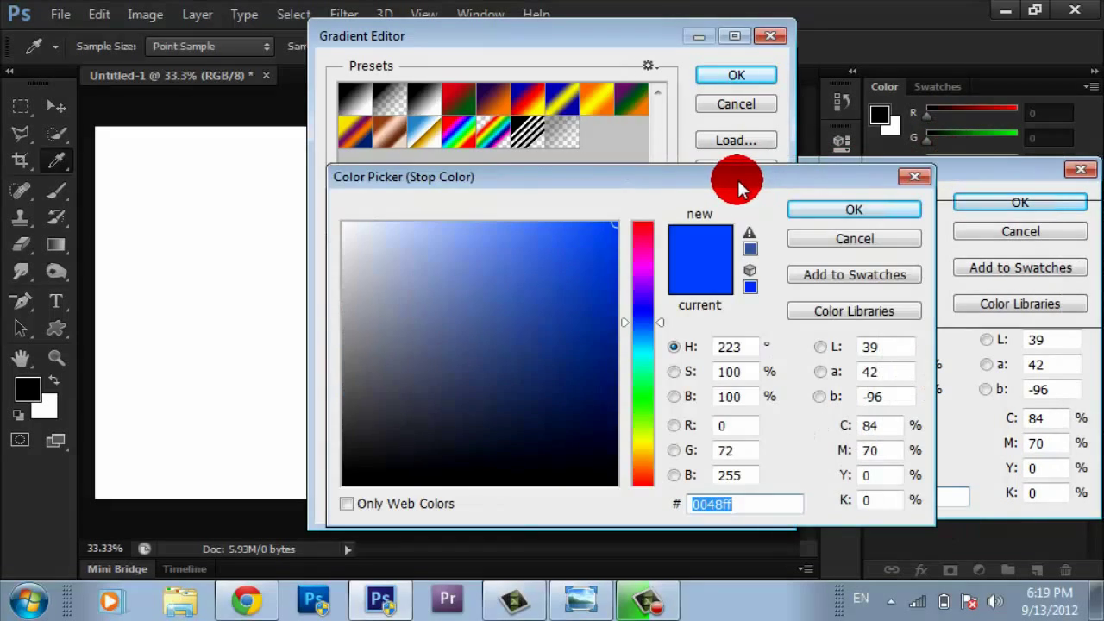
{"action": "left_click", "coordinate": [852, 208]}
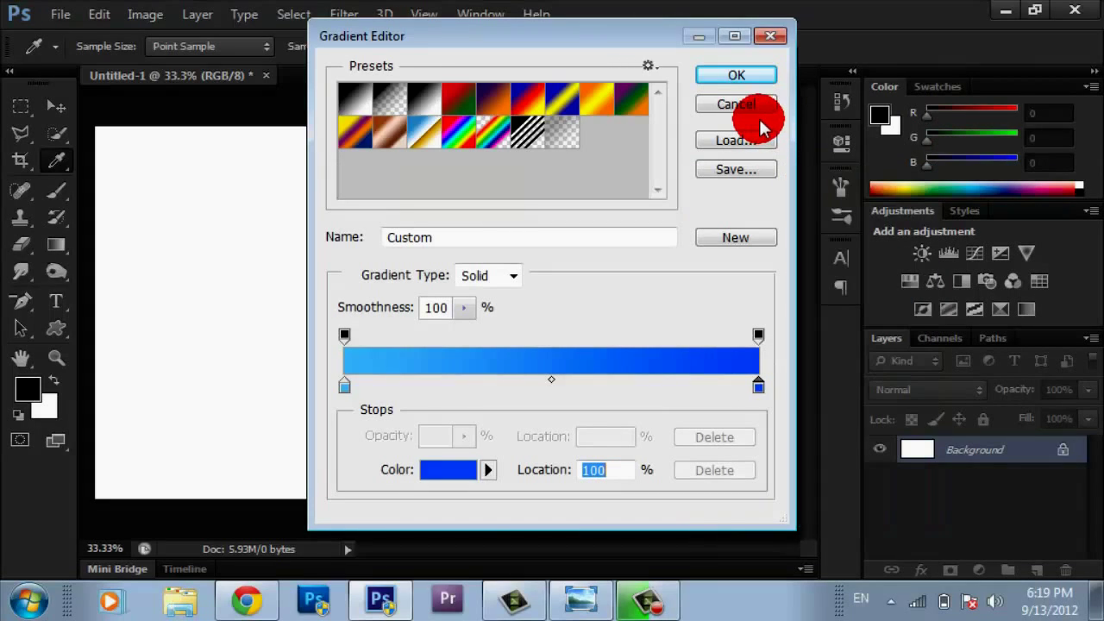
{"action": "left_click", "coordinate": [758, 76]}
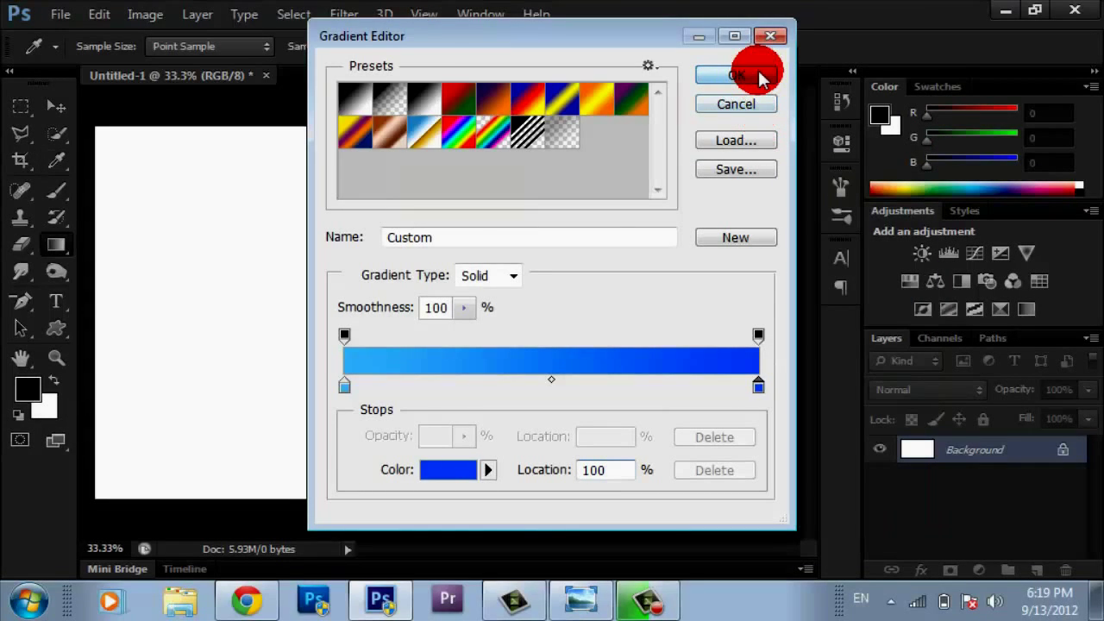
{"action": "left_click", "coordinate": [758, 74]}
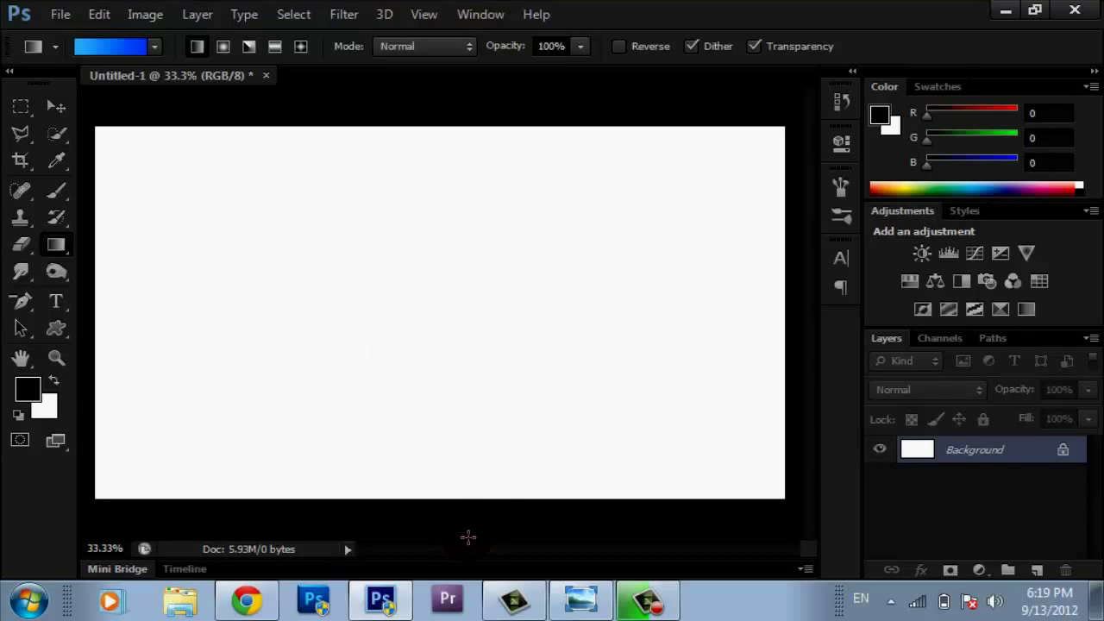
- Fill the Background layer with the linear gradient drawn straight up from the canvas's bottom edge to its top edge
{"action": "key", "text": "shift"}
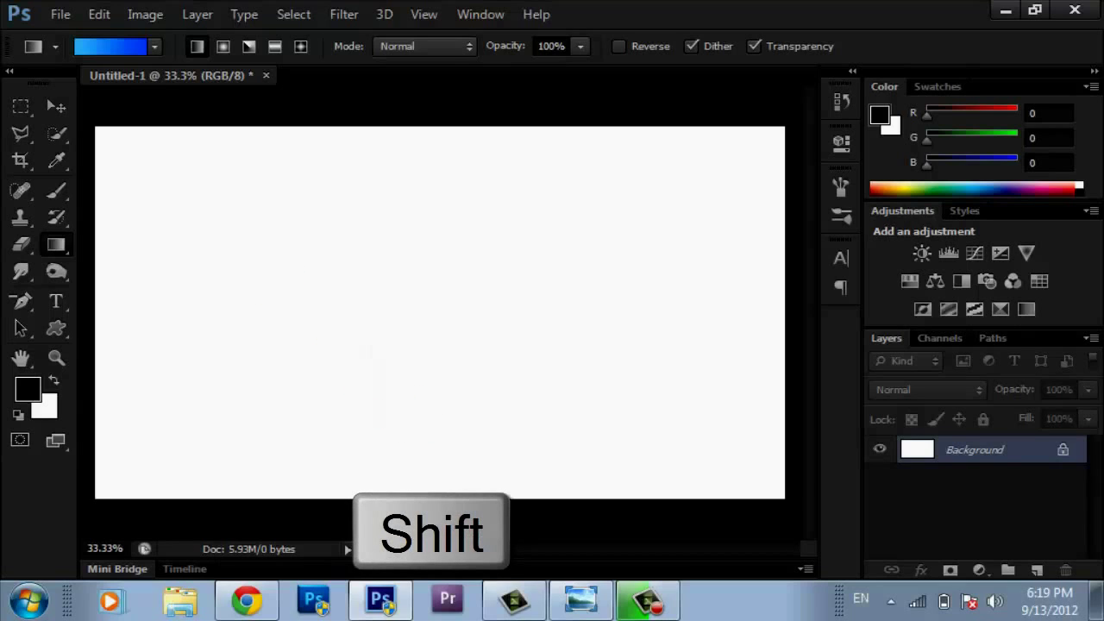
{"action": "left_click_drag", "start_coordinate": [477, 494], "coordinate": [423, 135]}
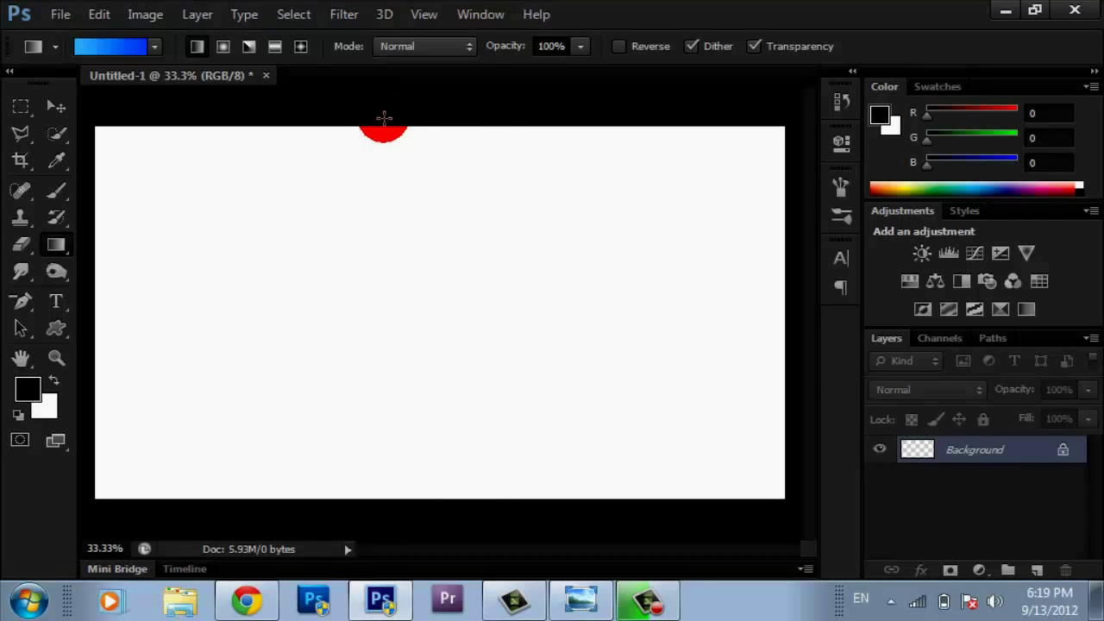
{"action": "left_click_drag", "start_coordinate": [383, 117], "coordinate": [383, 120]}
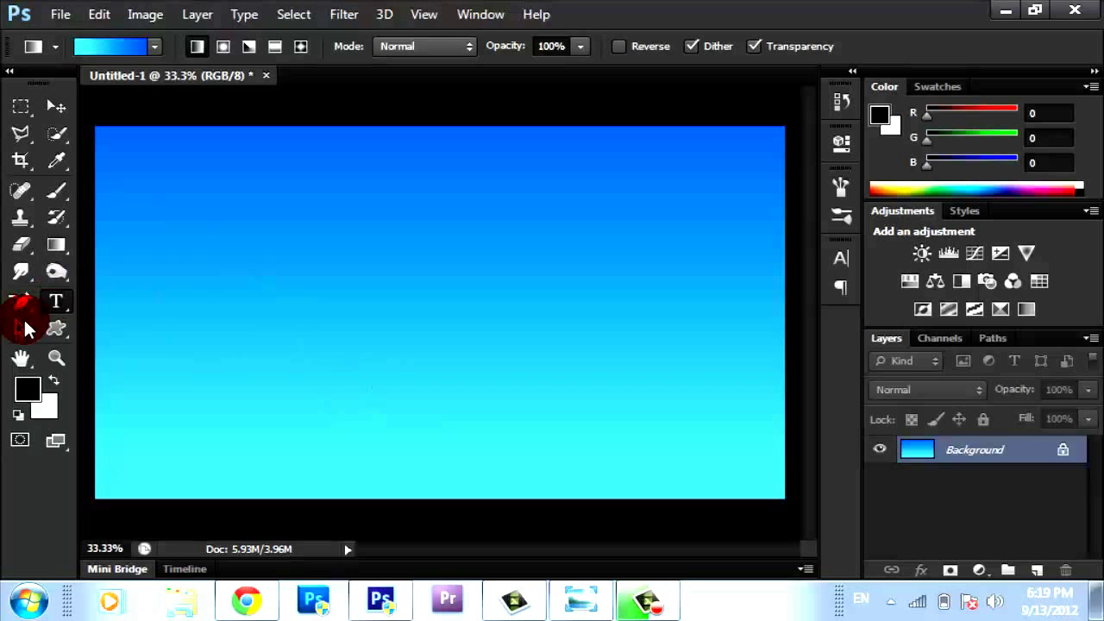
- Start a horizontal text line near the middle of the canvas and shift its insertion point slightly
{"action": "left_click", "coordinate": [56, 301]}
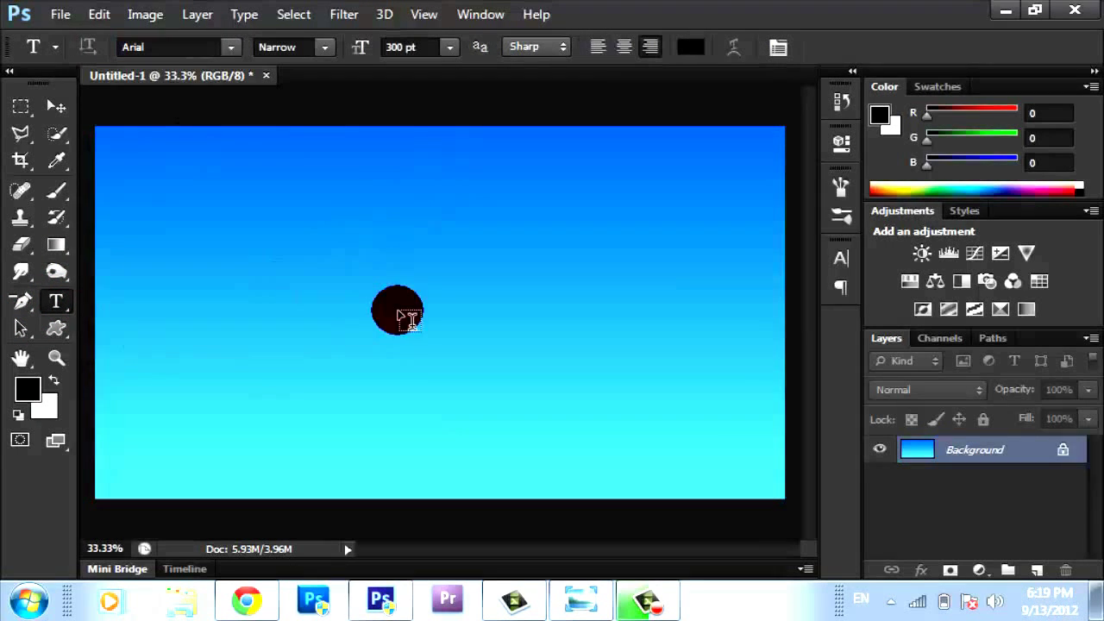
{"action": "left_click", "coordinate": [405, 316]}
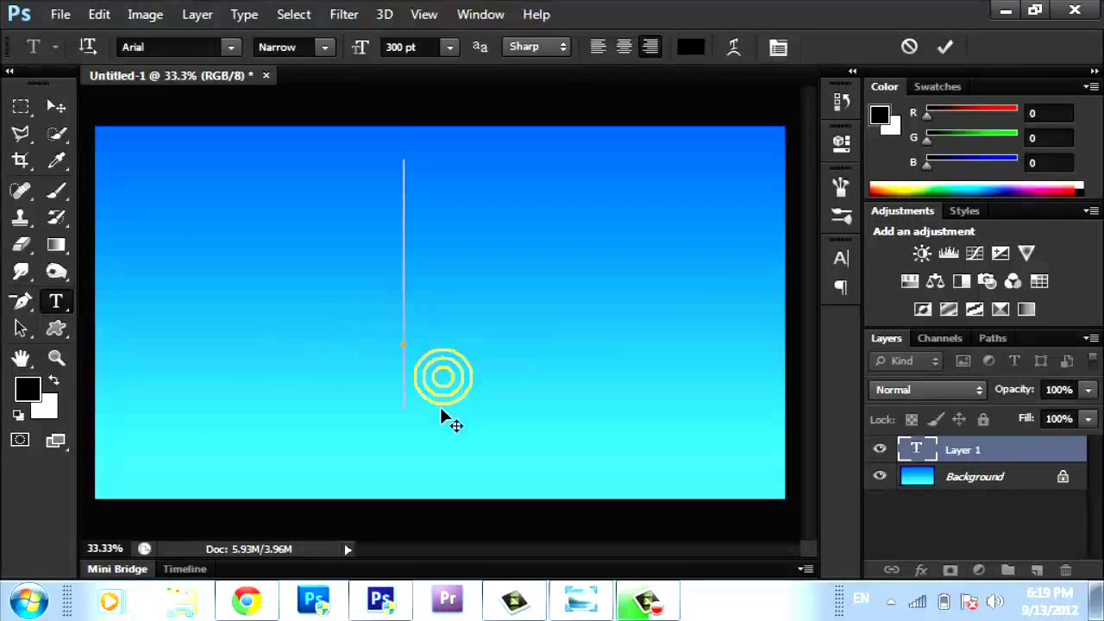
{"action": "left_click_drag", "start_coordinate": [441, 409], "coordinate": [459, 417]}
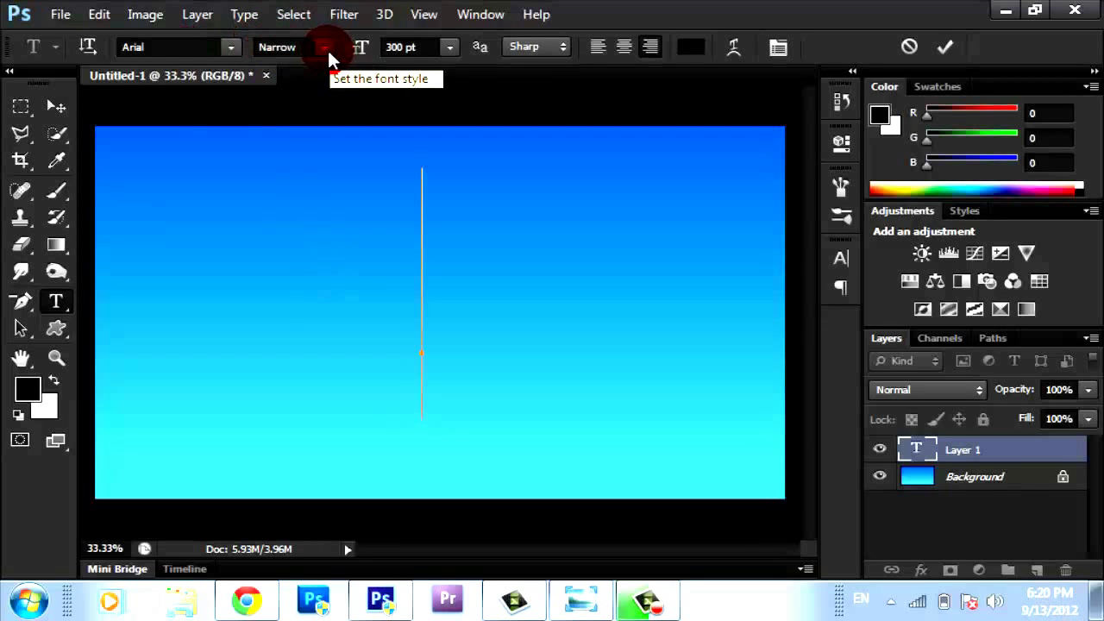
- Keep the font size at 300 pt and set the text colour to white ffffff
{"action": "left_click", "coordinate": [401, 49]}
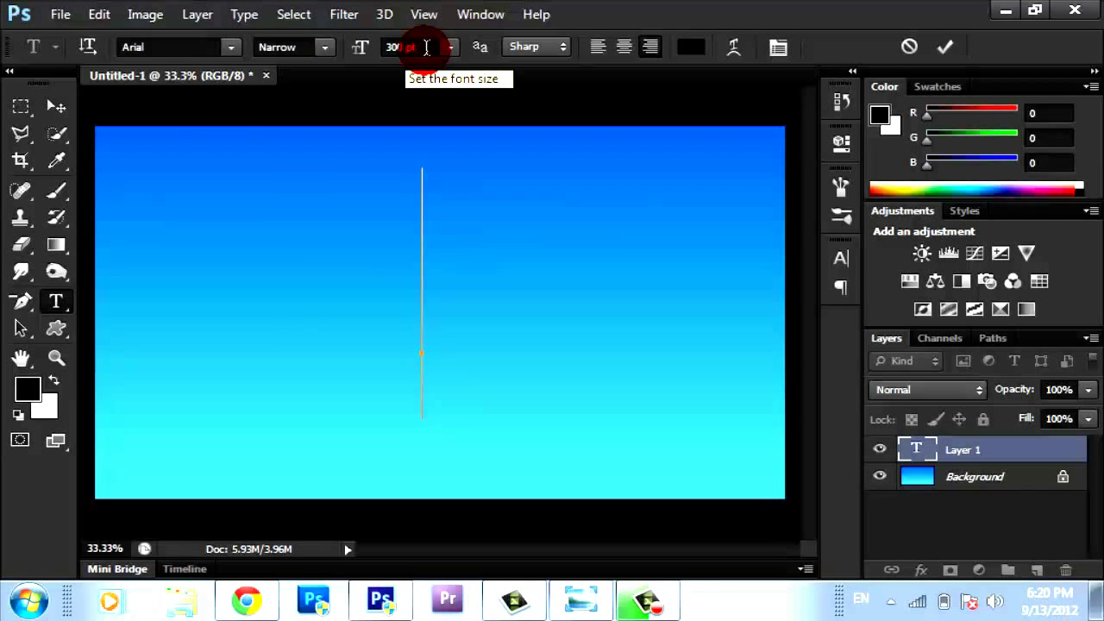
{"action": "key", "text": "Return"}
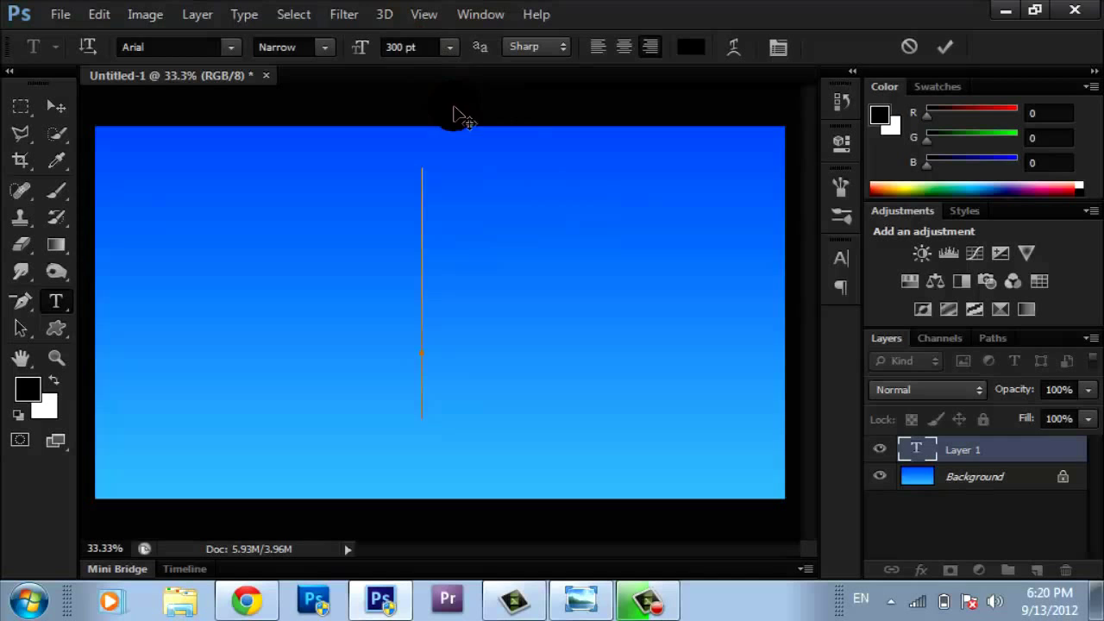
{"action": "left_click", "coordinate": [694, 48]}
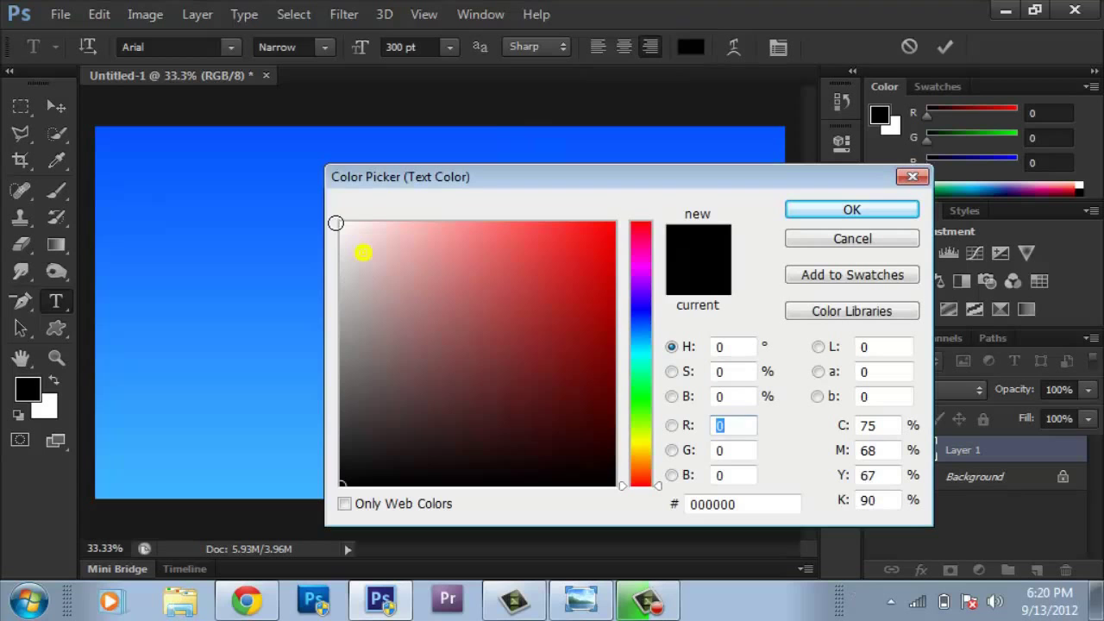
{"action": "mouse_move", "coordinate": [337, 224]}
{"action": "left_mouse_down"}
{"action": "mouse_move", "coordinate": [334, 192]}
{"action": "mouse_move", "coordinate": [312, 164]}
{"action": "left_mouse_up"}
{"action": "left_click", "coordinate": [860, 207]}
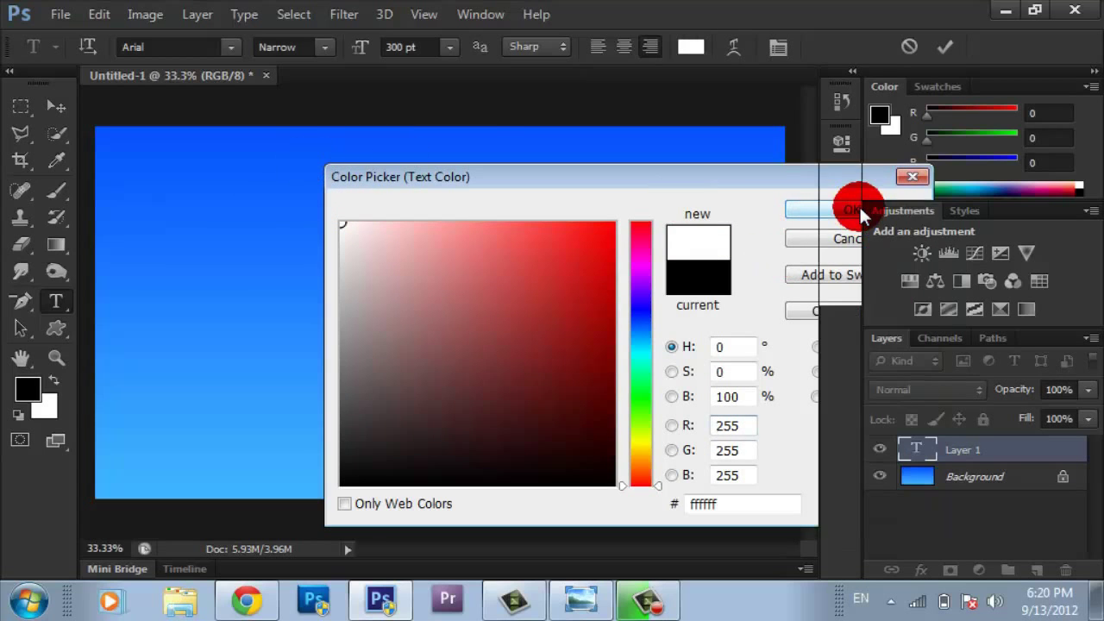
- Enter the text "H I" and position it near the middle of the canvas
{"action": "left_click_drag", "start_coordinate": [543, 361], "coordinate": [425, 541]}
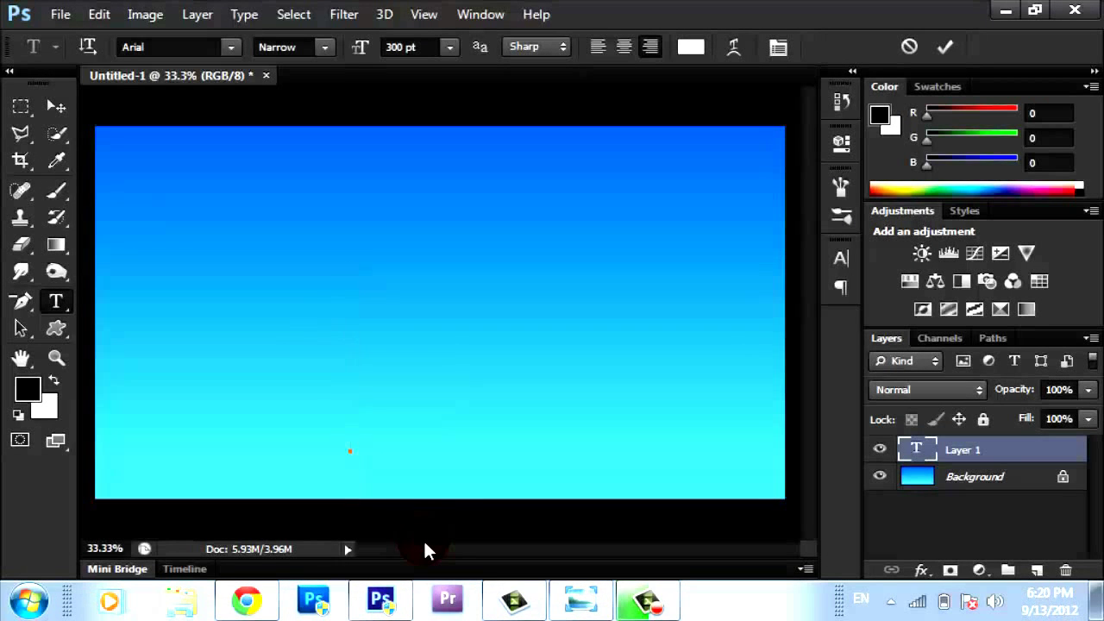
{"action": "left_click_drag", "start_coordinate": [413, 472], "coordinate": [449, 383]}
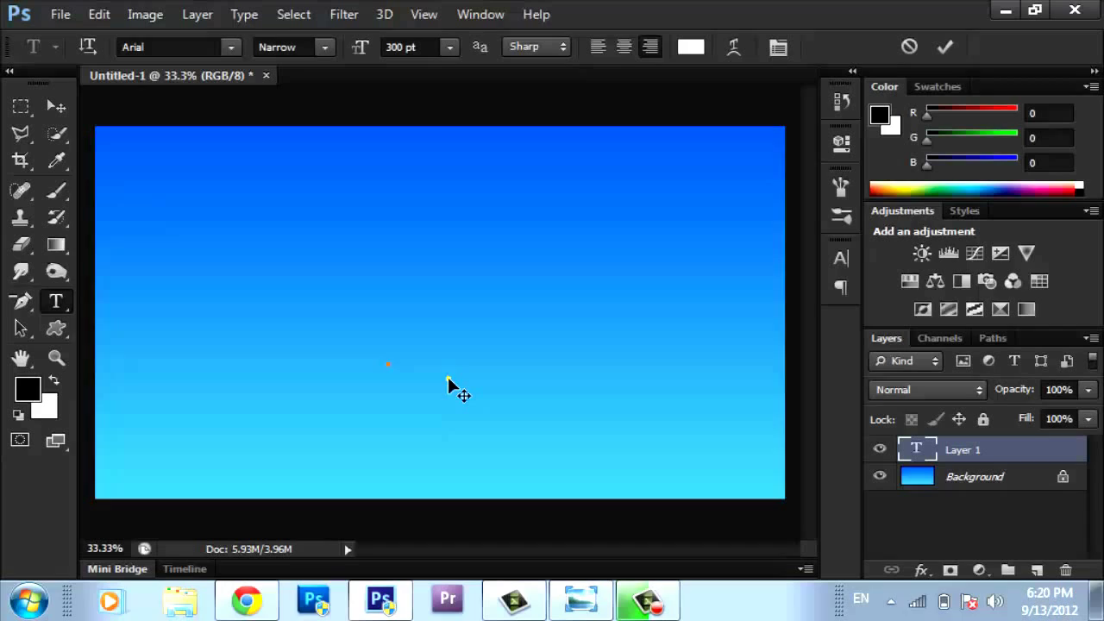
{"action": "type", "text": "H I"}
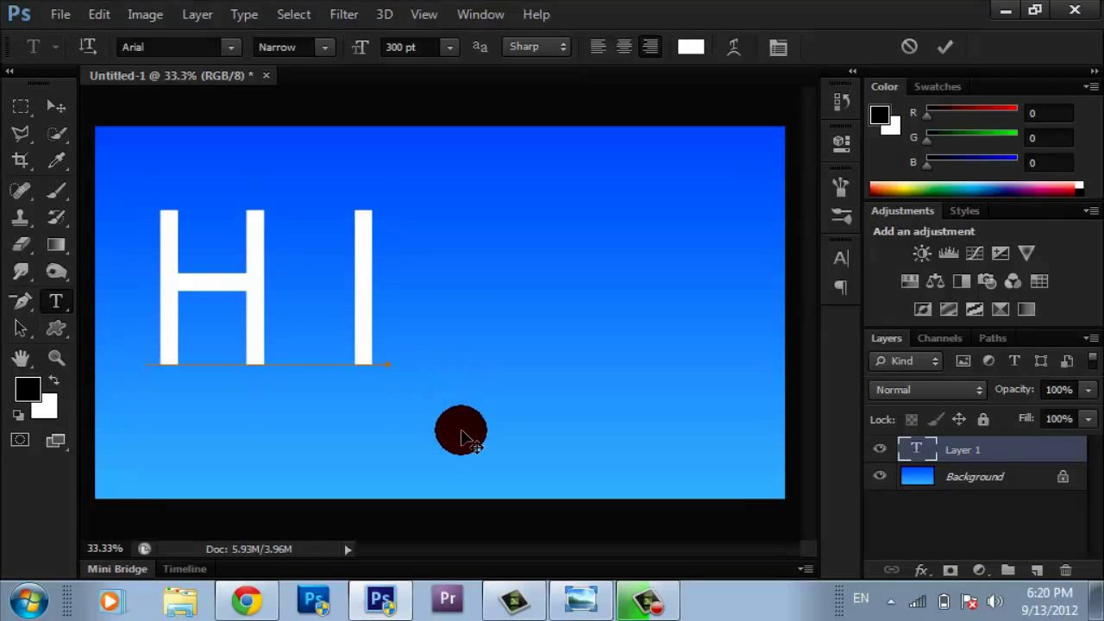
{"action": "left_click_drag", "start_coordinate": [462, 438], "coordinate": [619, 444]}
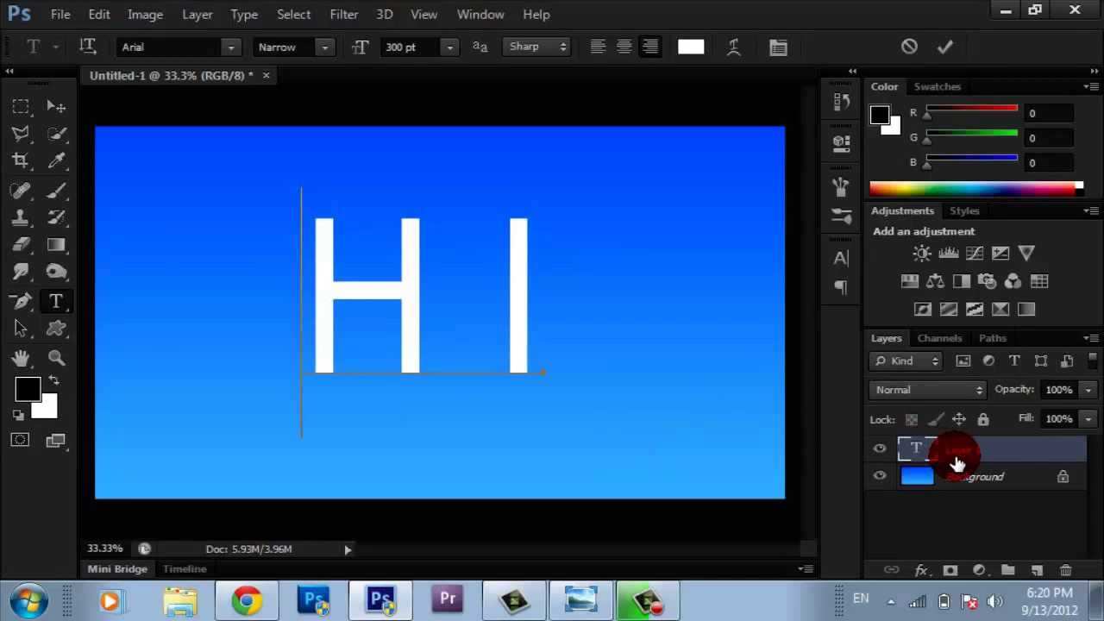
- Commit the text and load the outline of the HI text layer's letters as a selection
{"action": "left_click", "coordinate": [954, 456]}
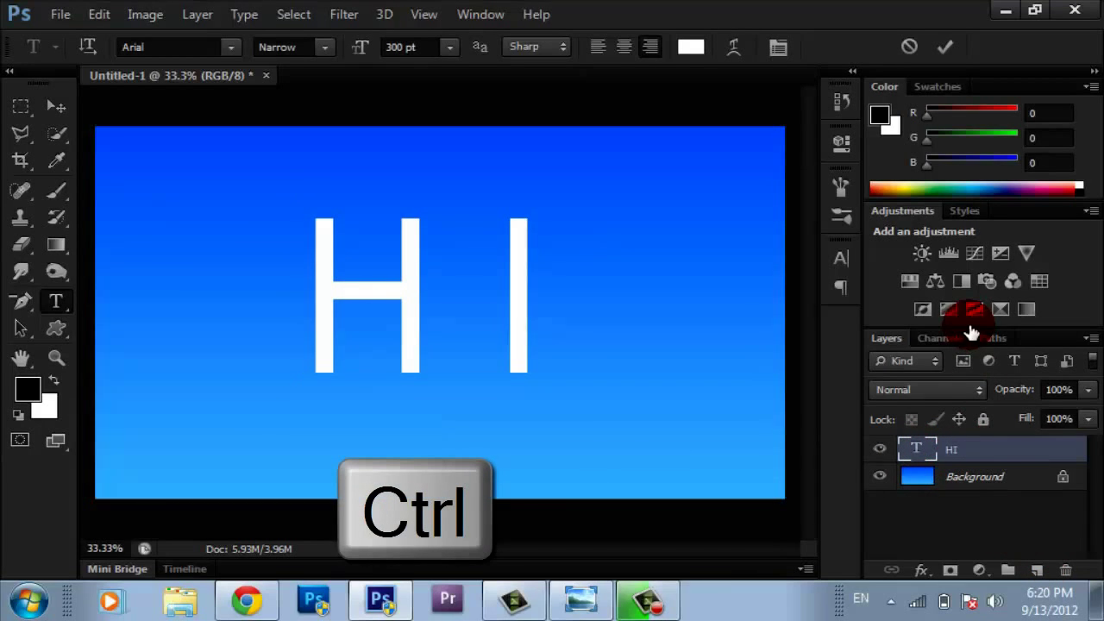
{"action": "left_click", "coordinate": [920, 454], "text": "ctrl"}
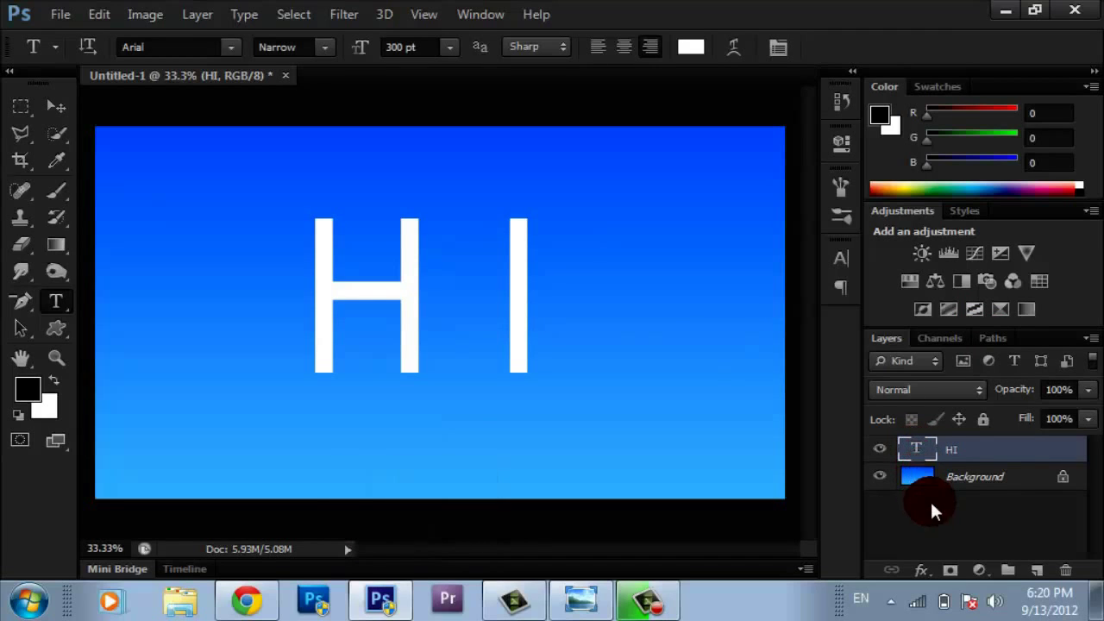
{"action": "left_click", "coordinate": [919, 457], "text": "ctrl"}
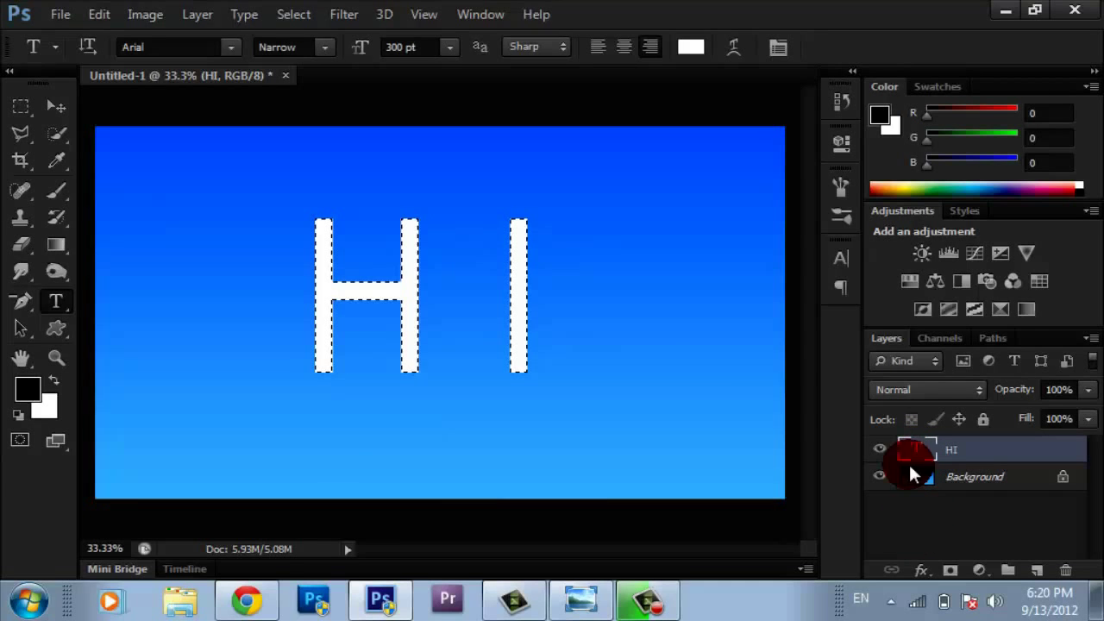
{"action": "left_click", "coordinate": [398, 343]}
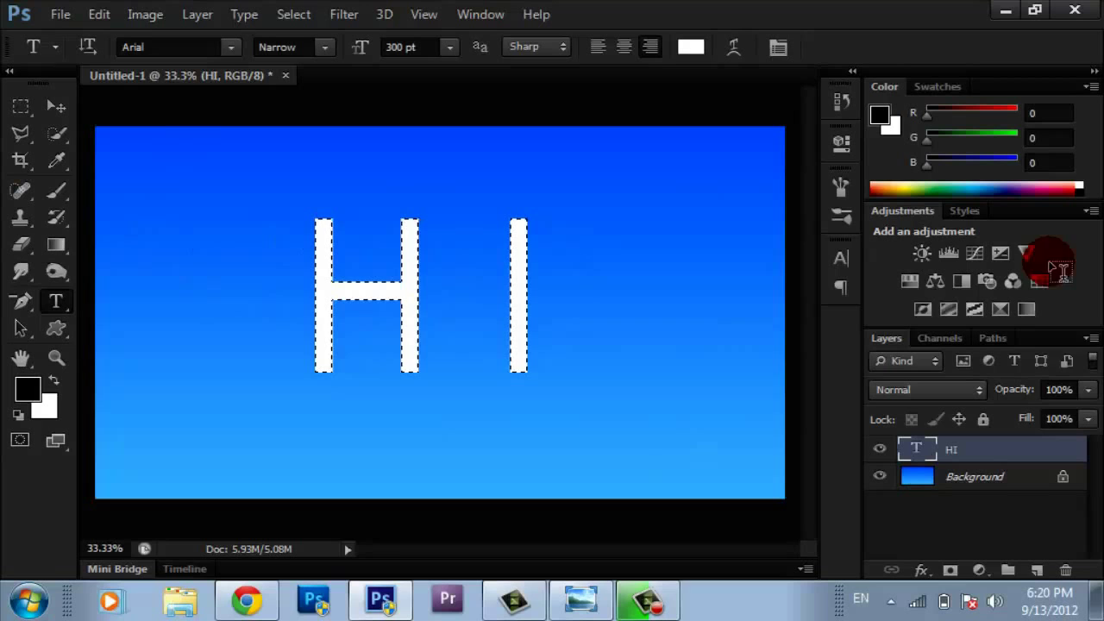
- Convert the letter selection into a work path with a tolerance of 0.5 pixels
{"action": "left_click", "coordinate": [990, 338]}
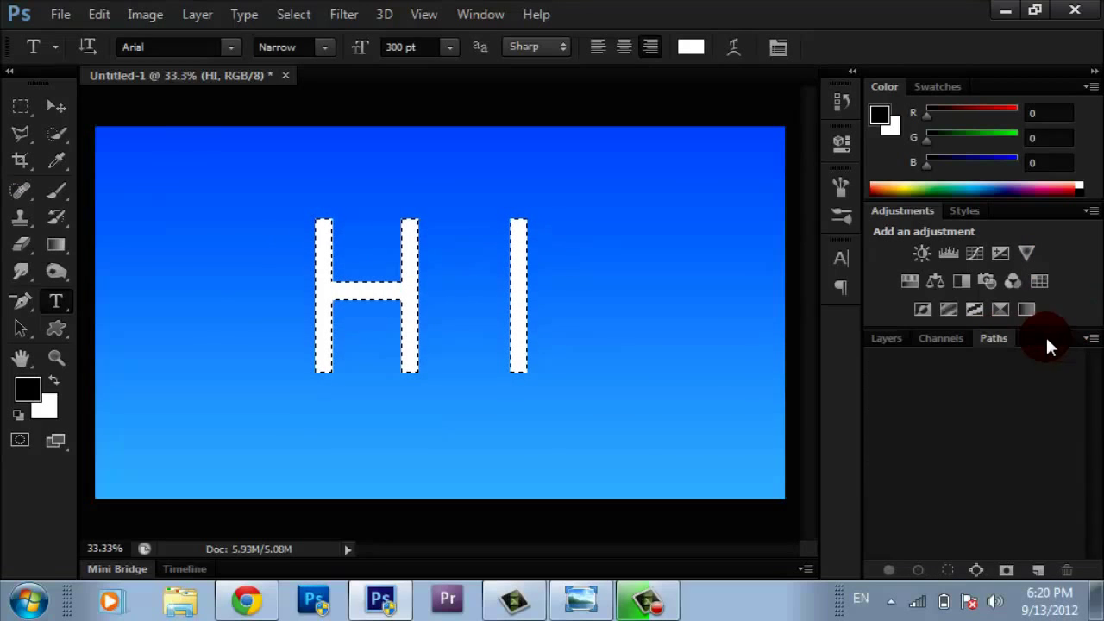
{"action": "left_click", "coordinate": [1093, 338]}
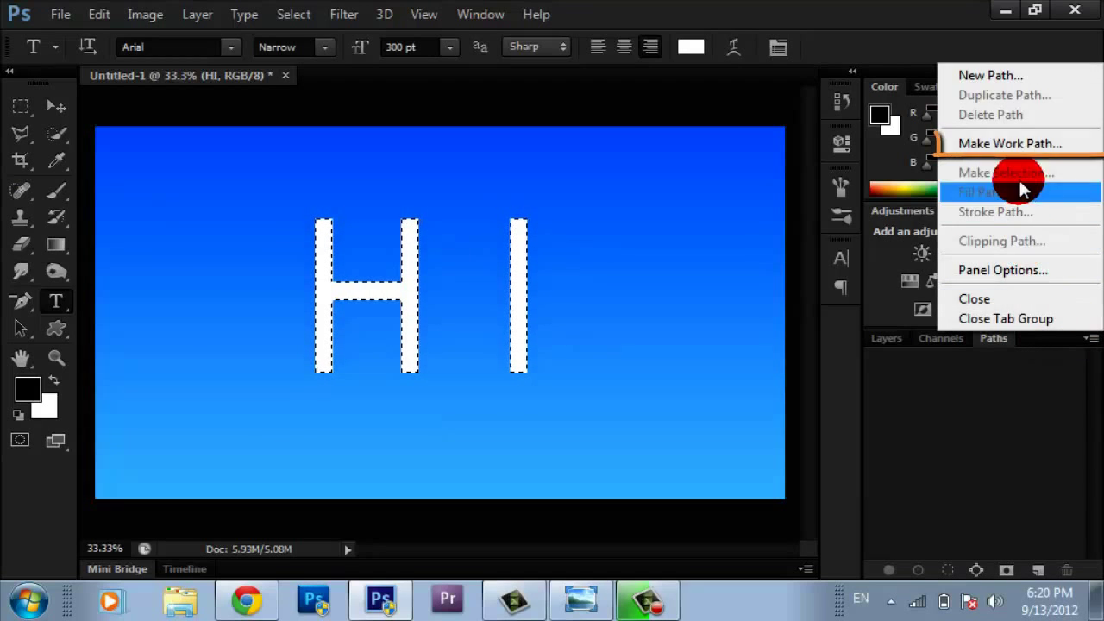
{"action": "left_click", "coordinate": [1008, 144]}
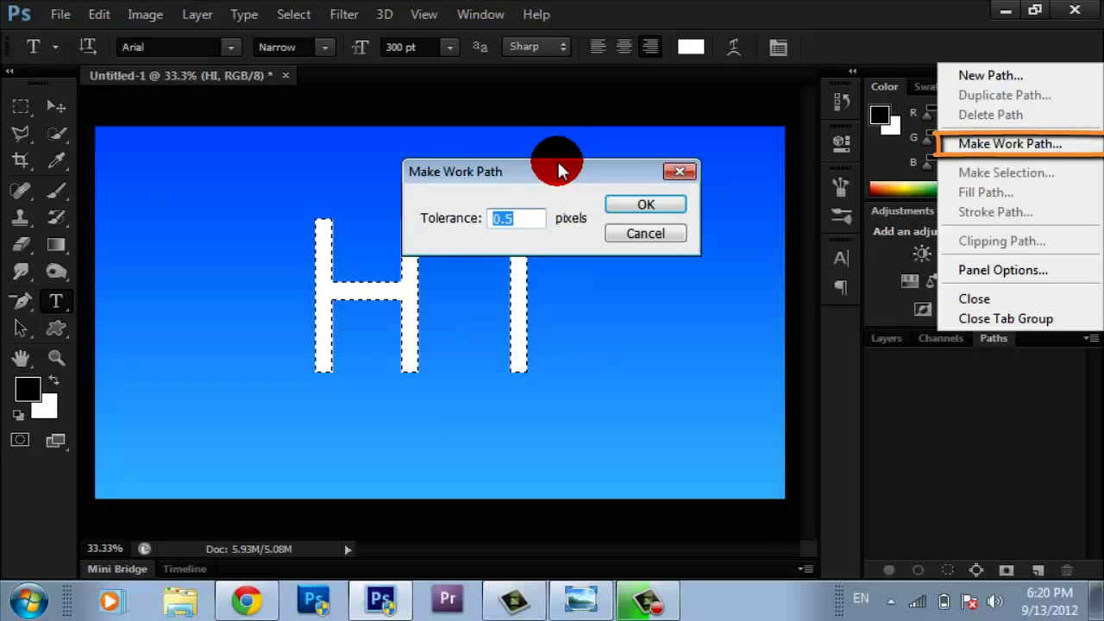
{"action": "left_click", "coordinate": [518, 221]}
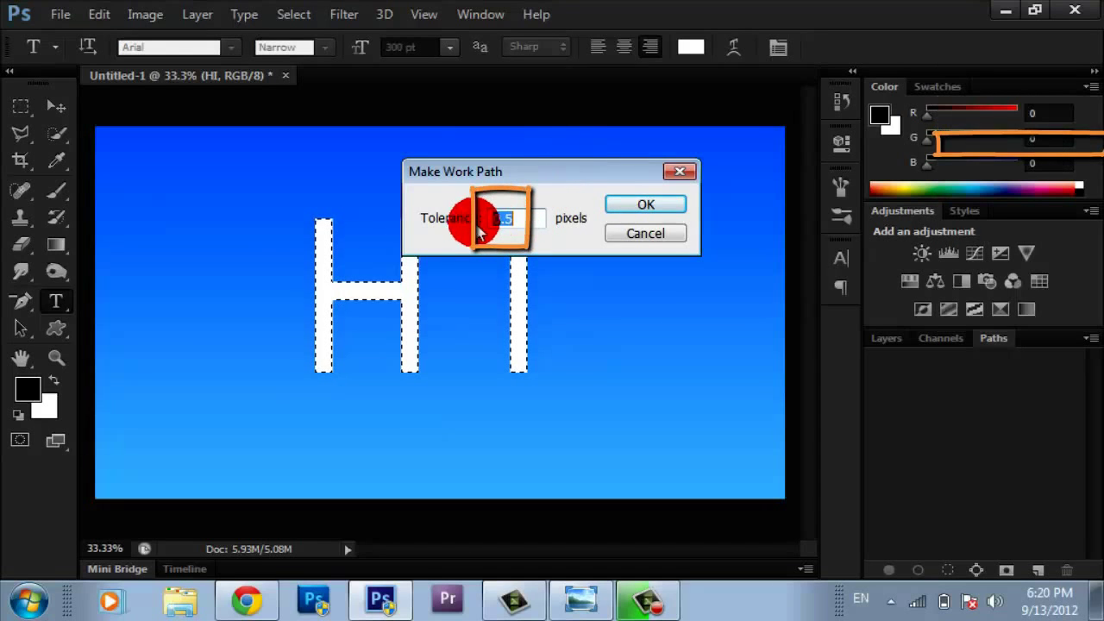
{"action": "left_click", "coordinate": [628, 204]}
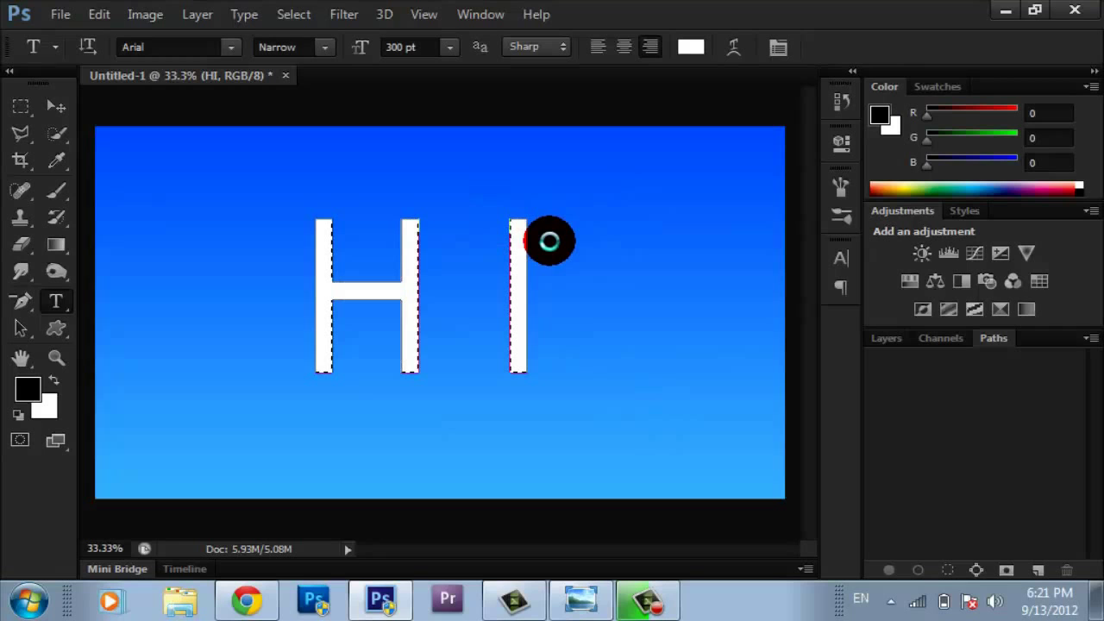
- Delete the HI text layer and add a new empty layer above the Background
{"action": "left_click", "coordinate": [894, 339]}
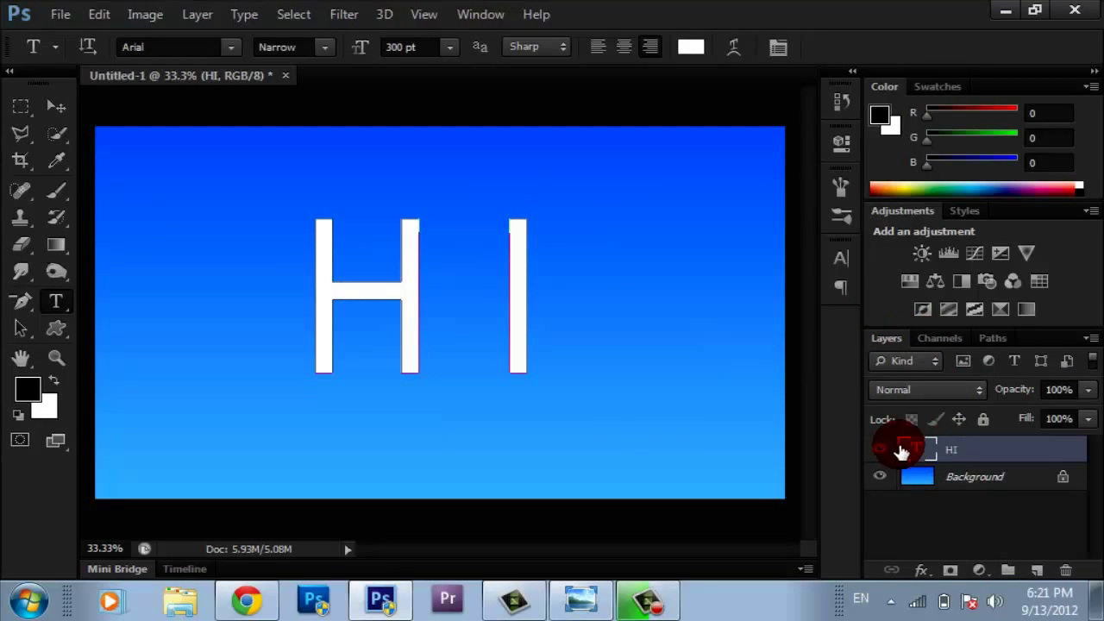
{"action": "left_click_drag", "start_coordinate": [901, 452], "coordinate": [1066, 570]}
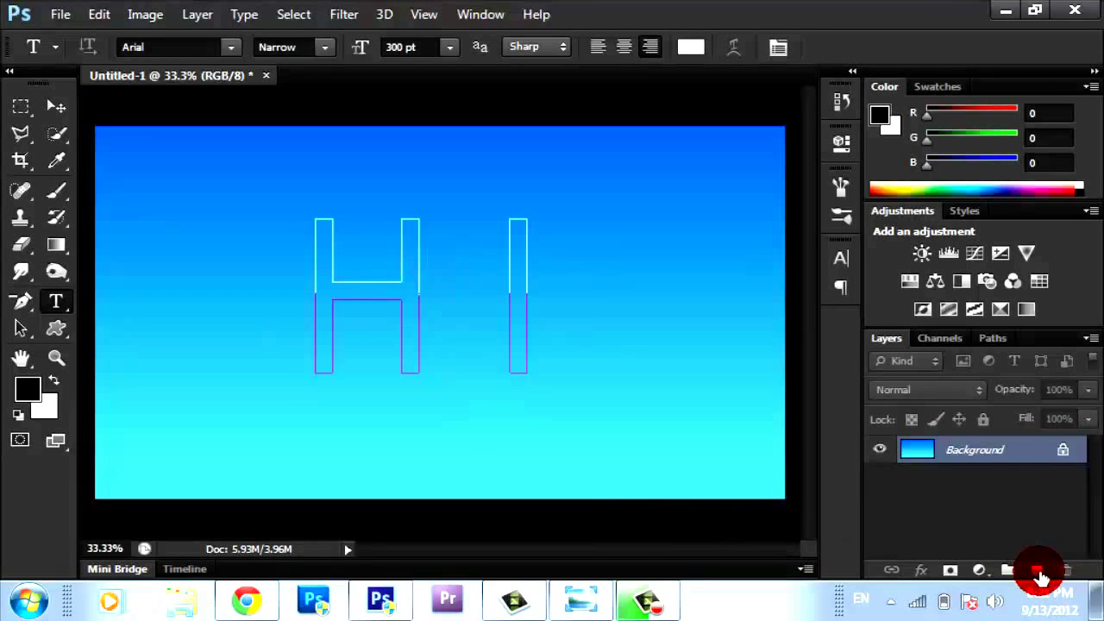
{"action": "left_click", "coordinate": [1035, 571]}
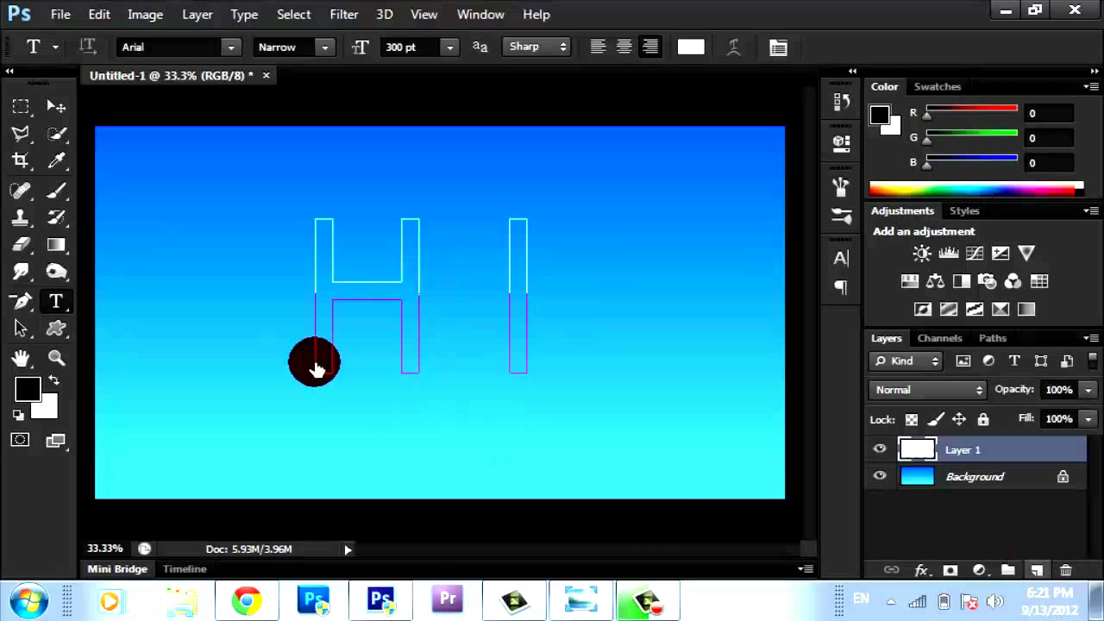
- Choose the Brush tool with the soft 125 px tip and open its detailed brush settings
{"action": "left_click", "coordinate": [52, 193]}
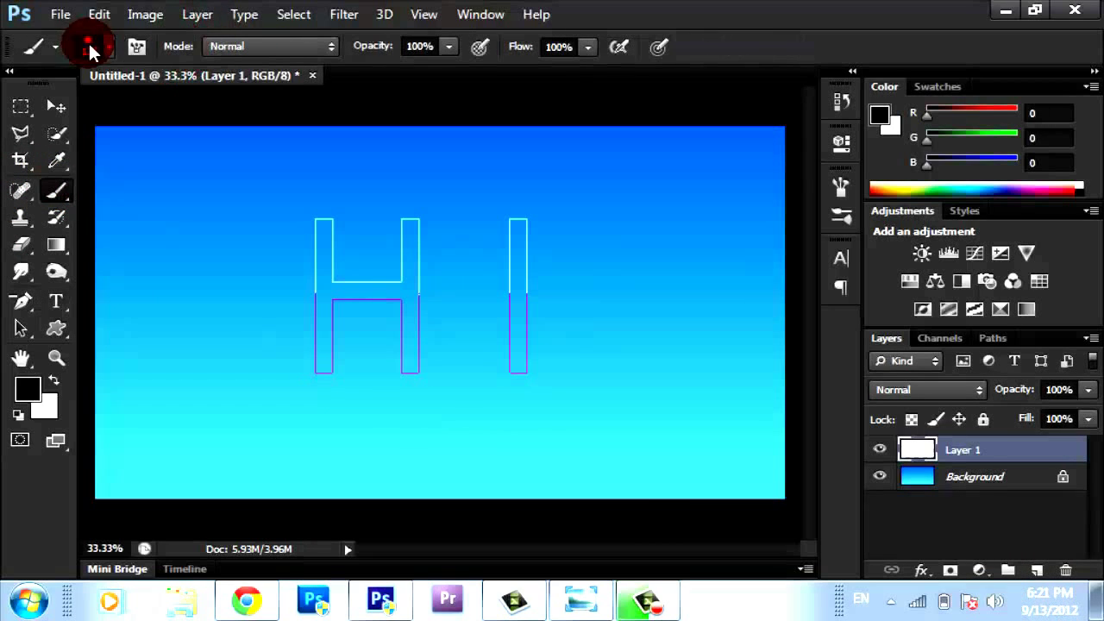
{"action": "left_click", "coordinate": [107, 45]}
{"action": "left_click", "coordinate": [148, 304]}
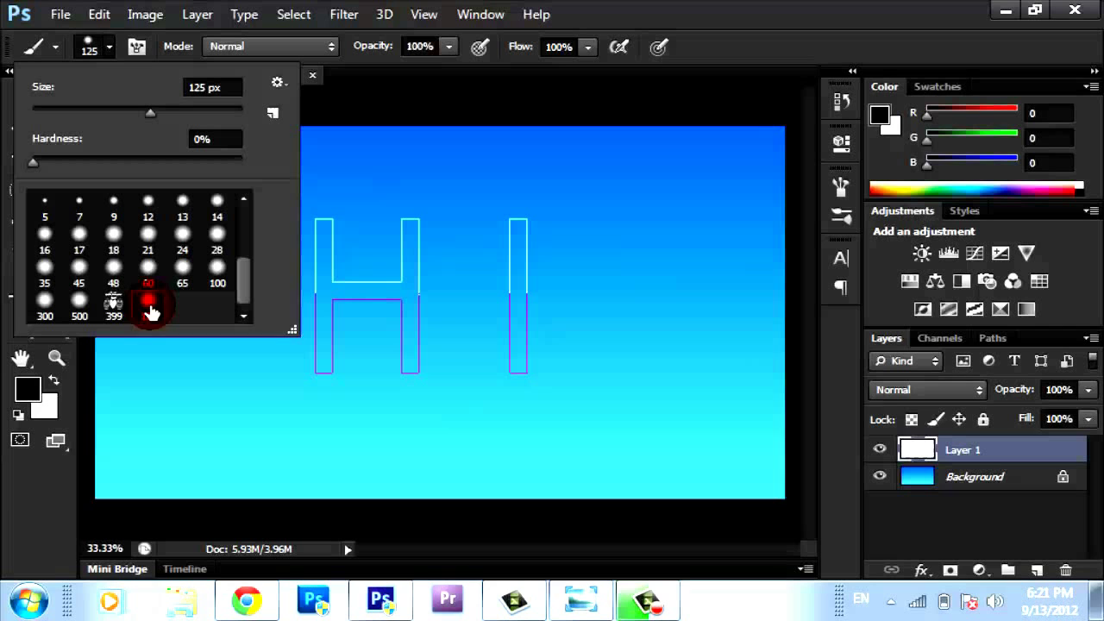
{"action": "left_click", "coordinate": [132, 49]}
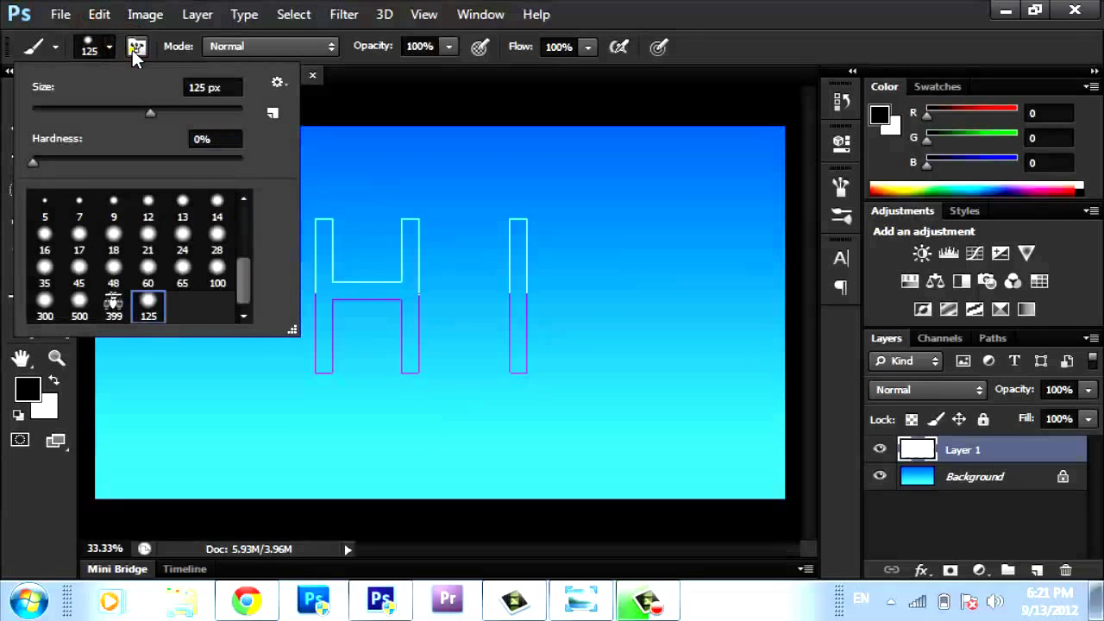
{"action": "left_click", "coordinate": [134, 47]}
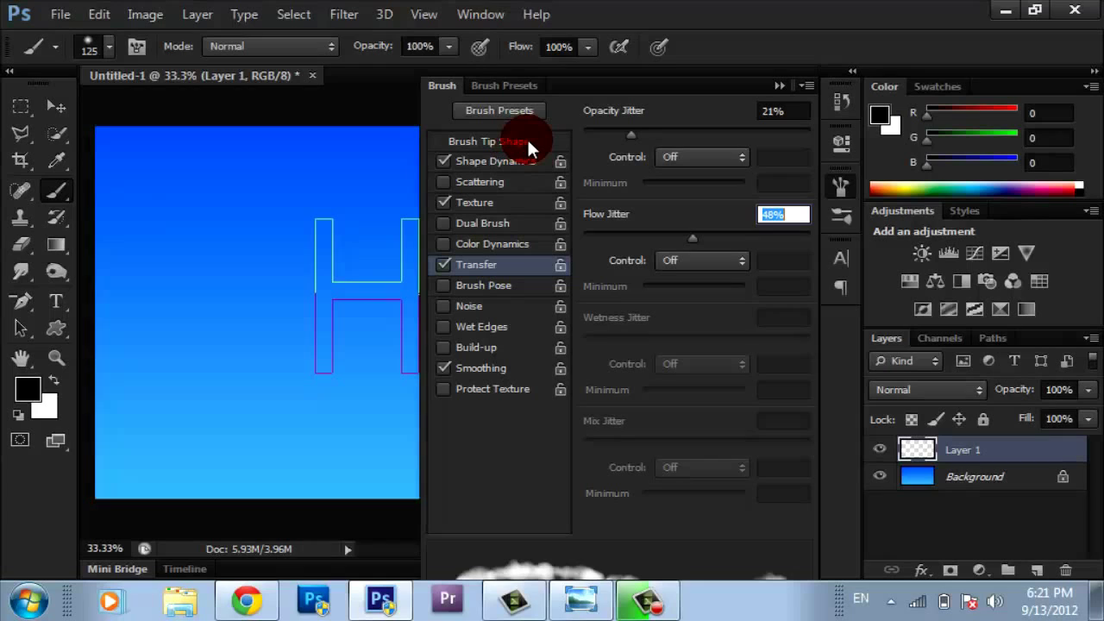
{"action": "left_click", "coordinate": [481, 14]}
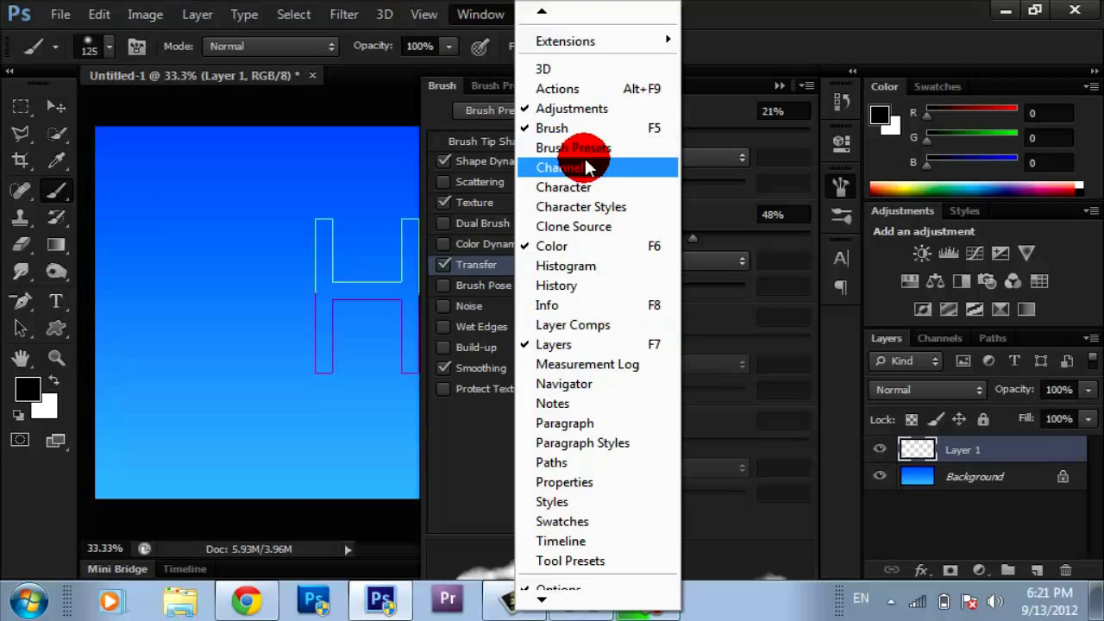
{"action": "key", "text": "F5"}
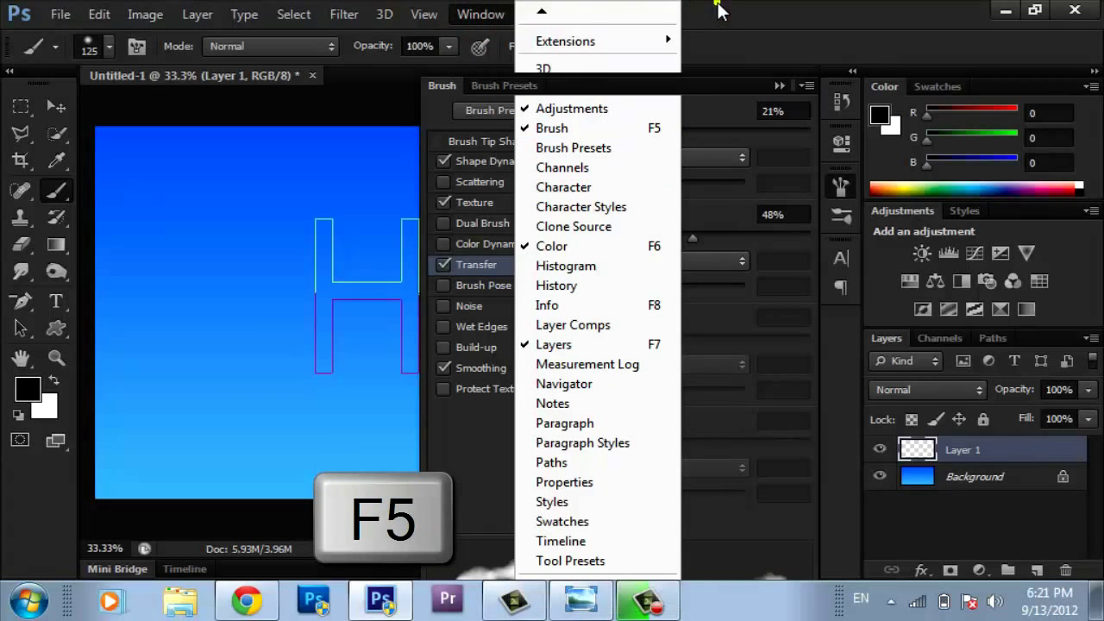
{"action": "left_click", "coordinate": [478, 15]}
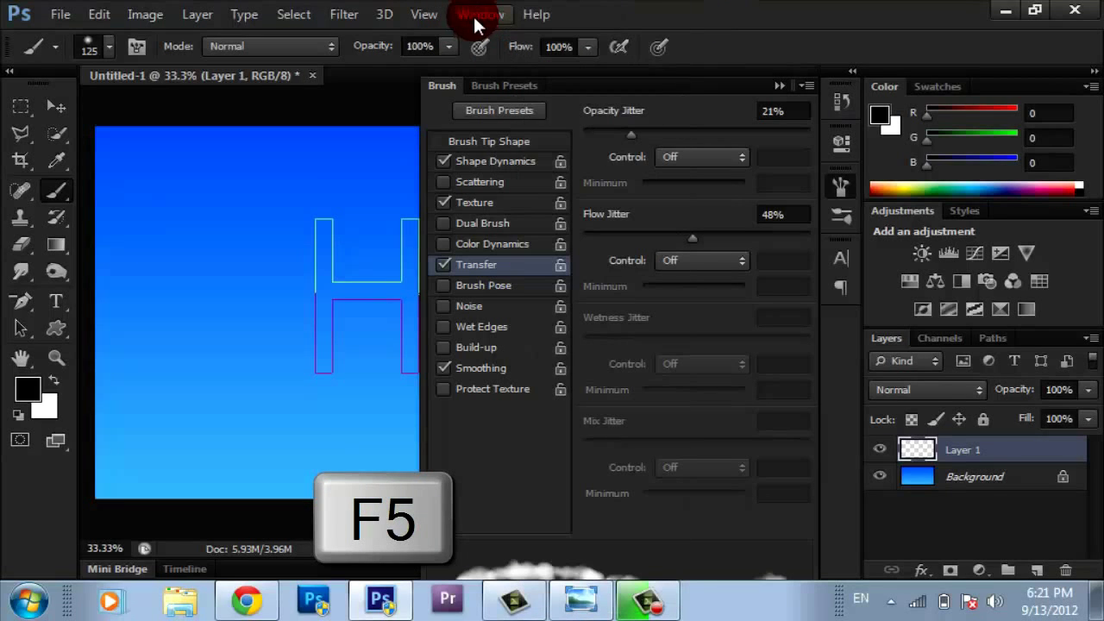
- Check the hardness and spacing values in the brush's Brush Tip Shape settings
{"action": "left_click", "coordinate": [522, 140]}
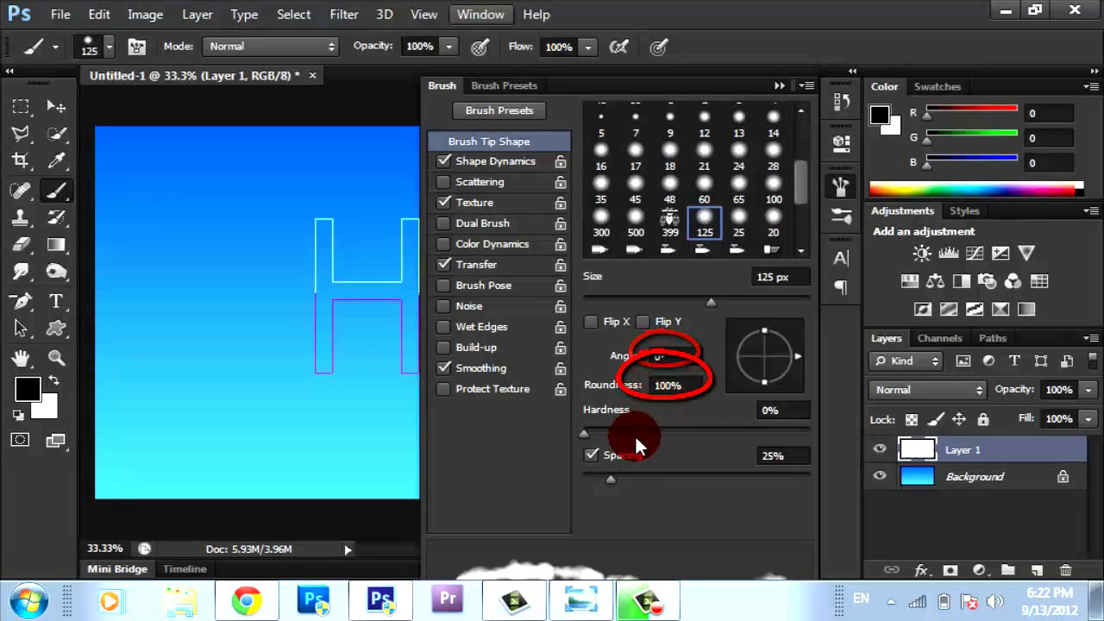
{"action": "left_click", "coordinate": [767, 410]}
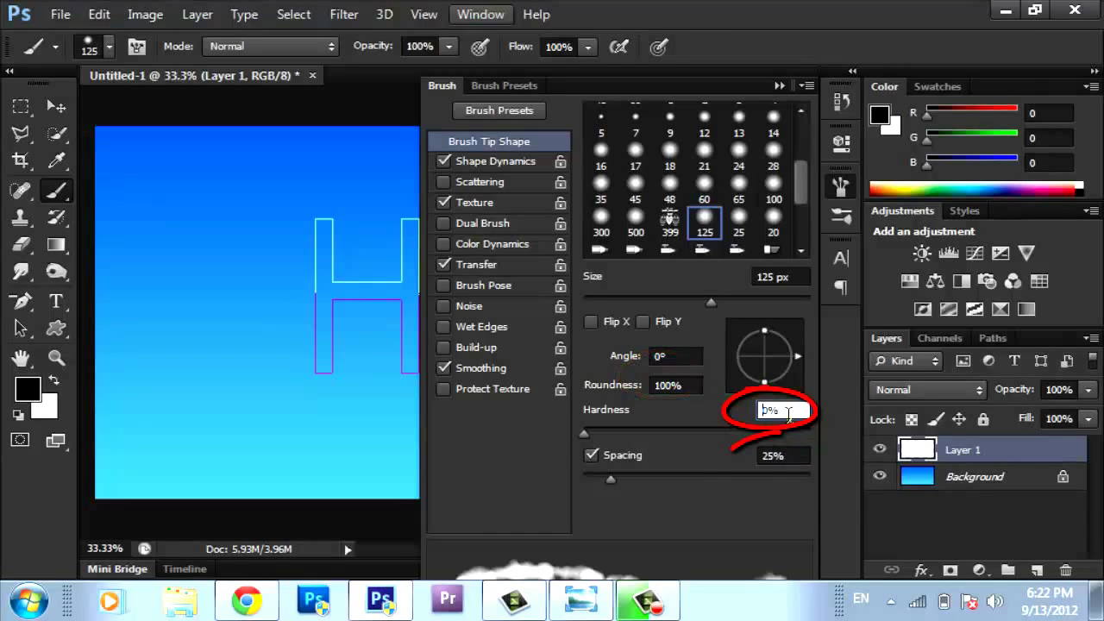
{"action": "left_click", "coordinate": [774, 457]}
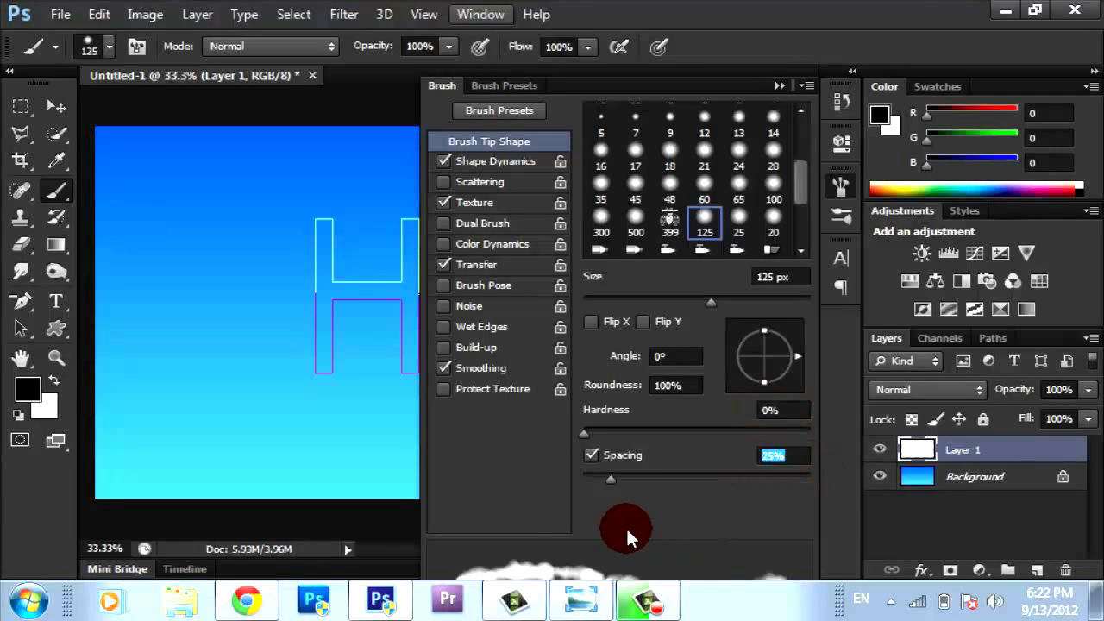
- Check the size jitter, minimum diameter and angle jitter in the brush's Shape Dynamics settings
{"action": "left_click", "coordinate": [534, 158]}
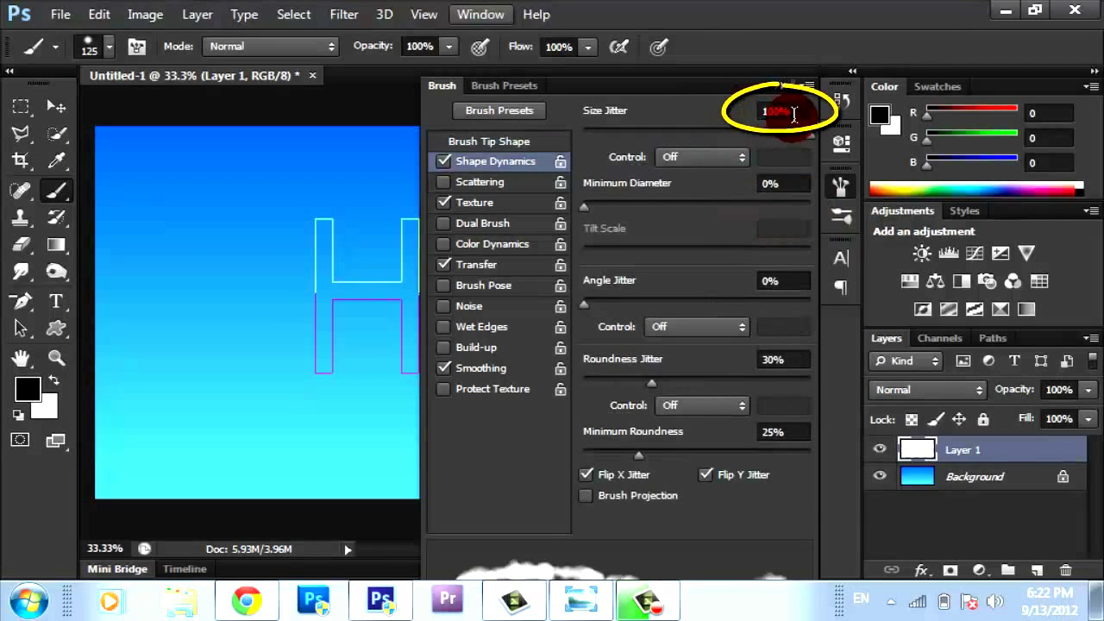
{"action": "left_click_drag", "start_coordinate": [793, 112], "coordinate": [747, 117]}
{"action": "left_click", "coordinate": [767, 180]}
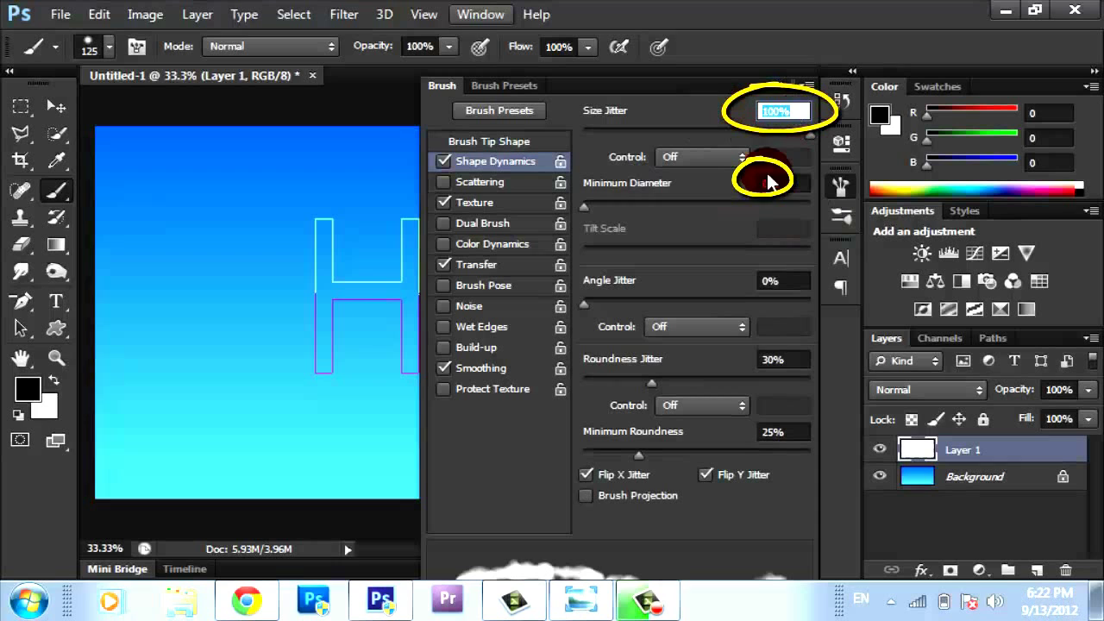
{"action": "left_click", "coordinate": [770, 183]}
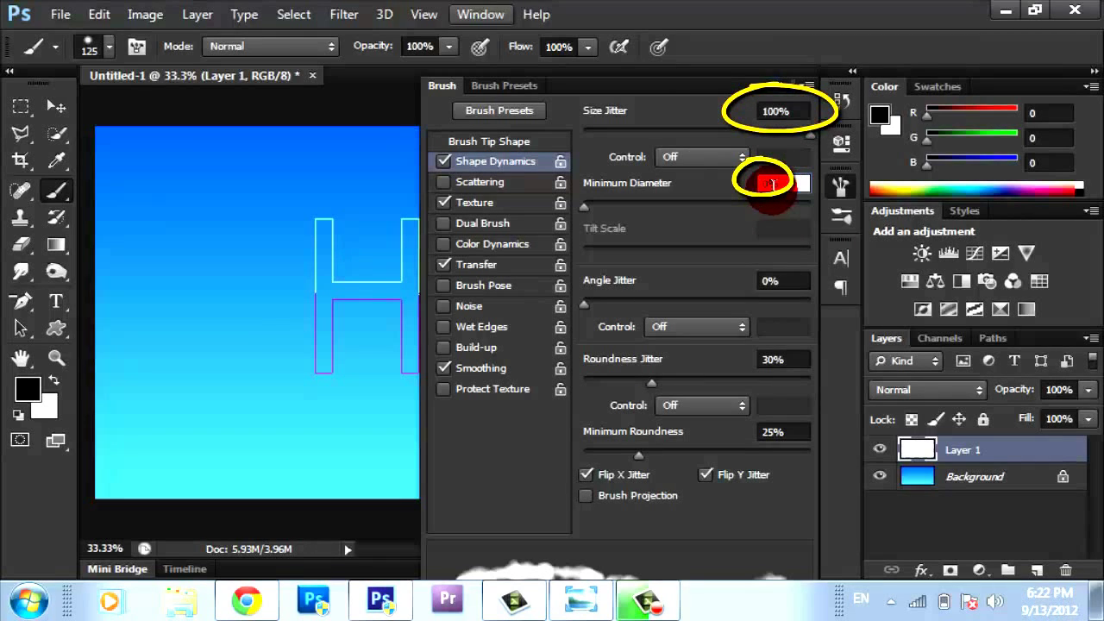
{"action": "left_click", "coordinate": [636, 192]}
{"action": "left_click", "coordinate": [780, 183]}
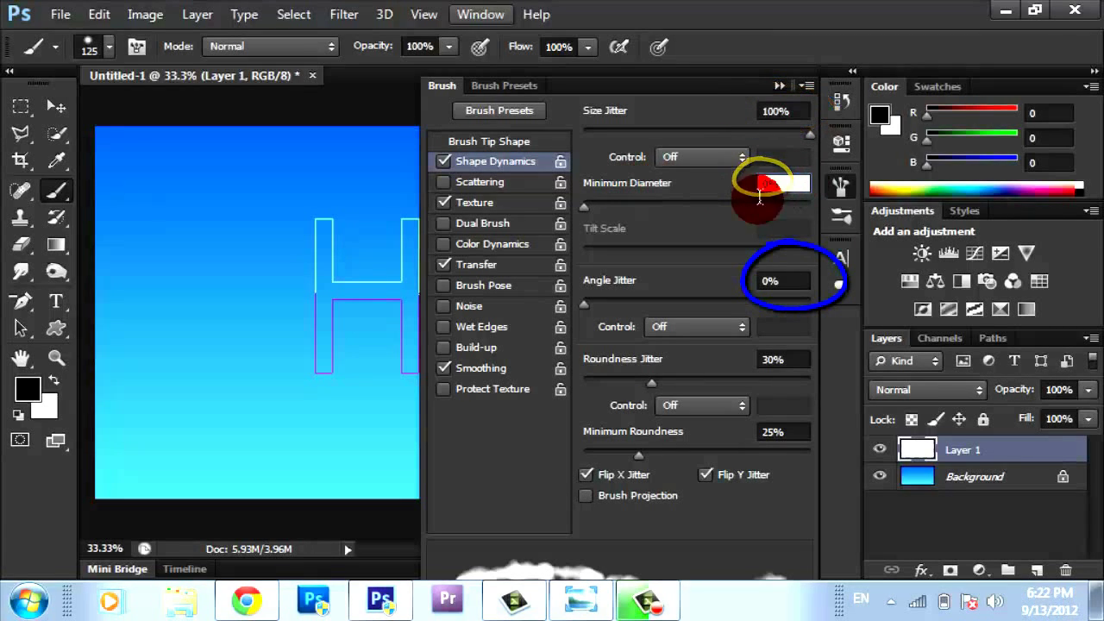
{"action": "left_click", "coordinate": [776, 288]}
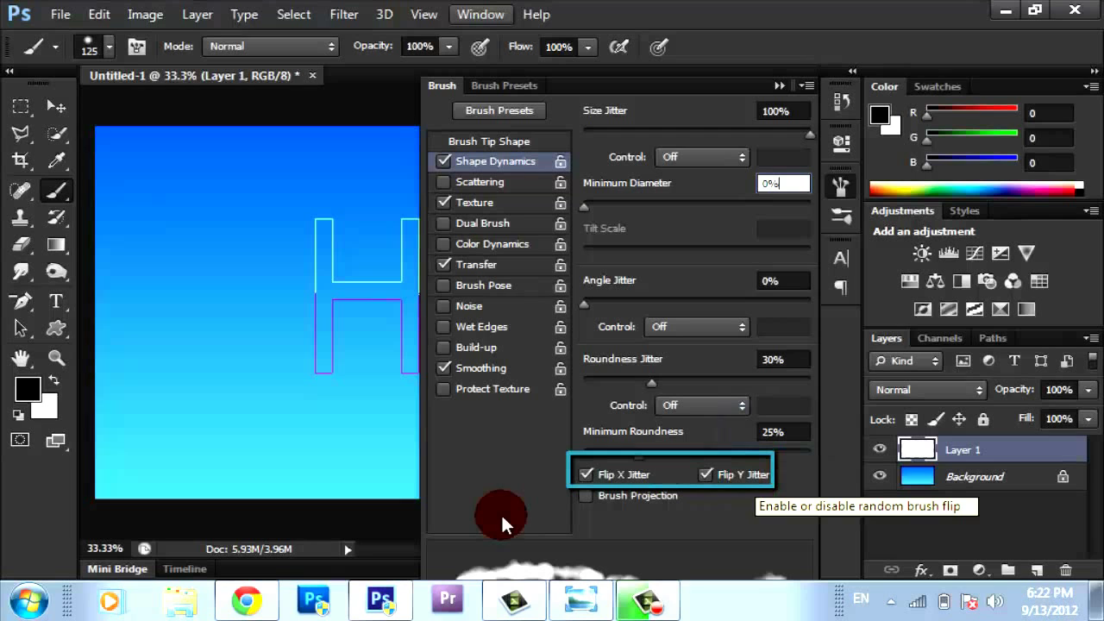
- Open the brush's Texture settings and show the available texture patterns as a large list
{"action": "left_click", "coordinate": [493, 201]}
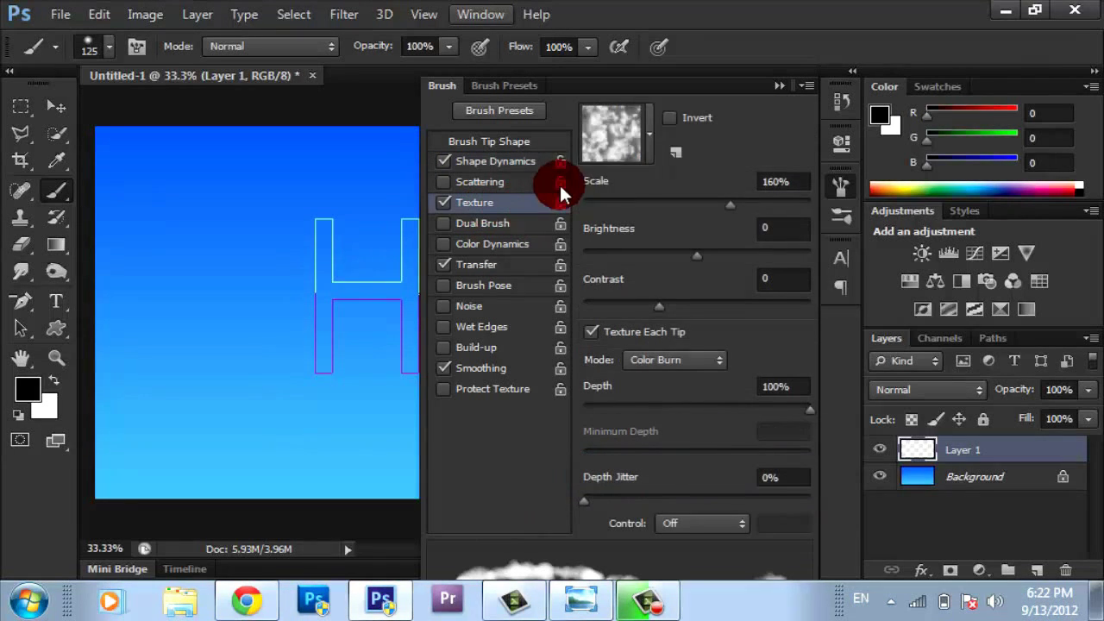
{"action": "left_click", "coordinate": [653, 131]}
{"action": "left_click", "coordinate": [730, 191]}
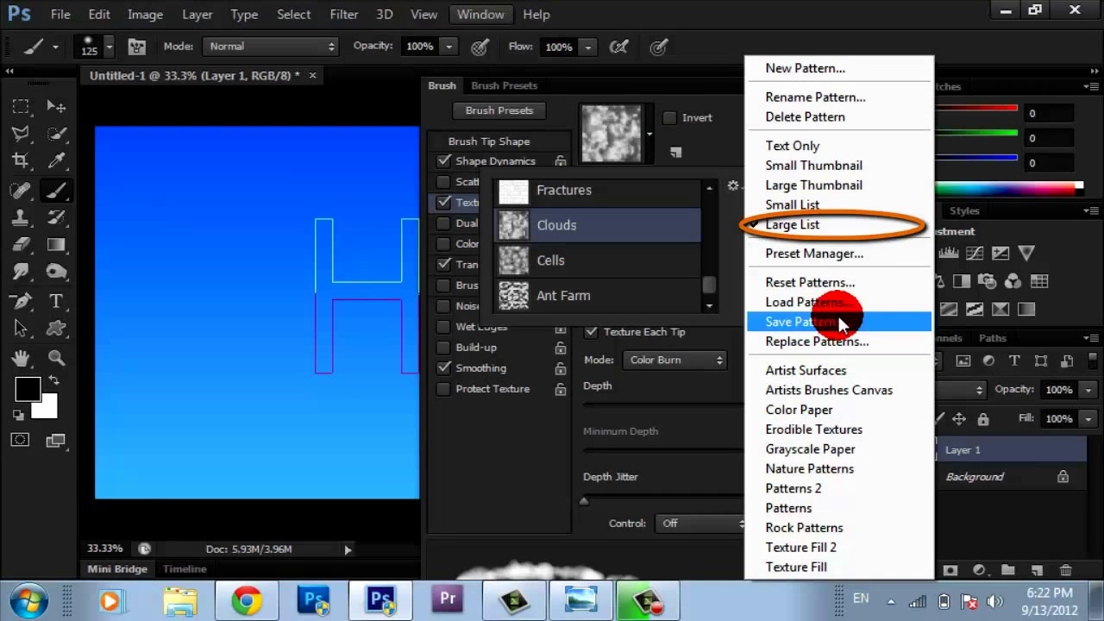
{"action": "left_click", "coordinate": [845, 226]}
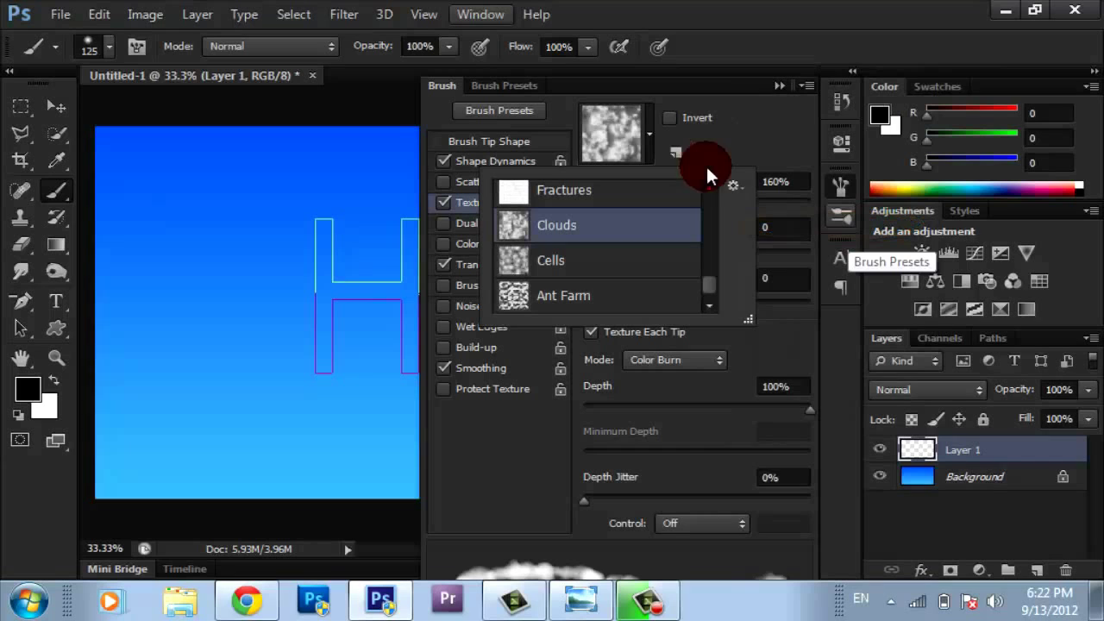
- Replace the texture patterns with the Patterns set and choose the Clouds pattern for the brush
{"action": "left_click", "coordinate": [732, 188]}
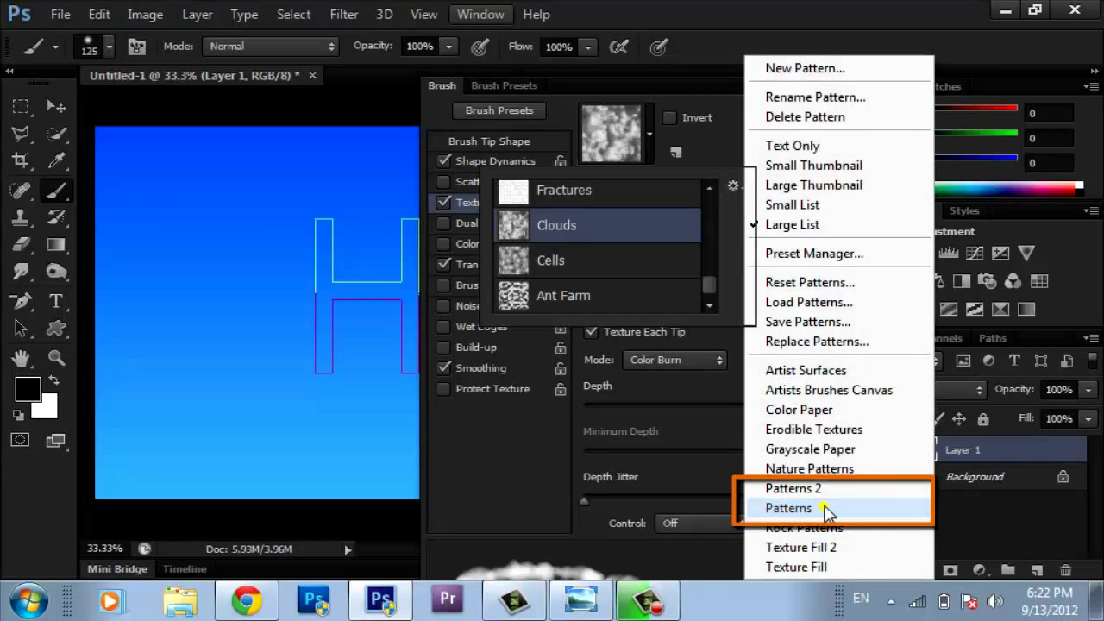
{"action": "left_click", "coordinate": [825, 511]}
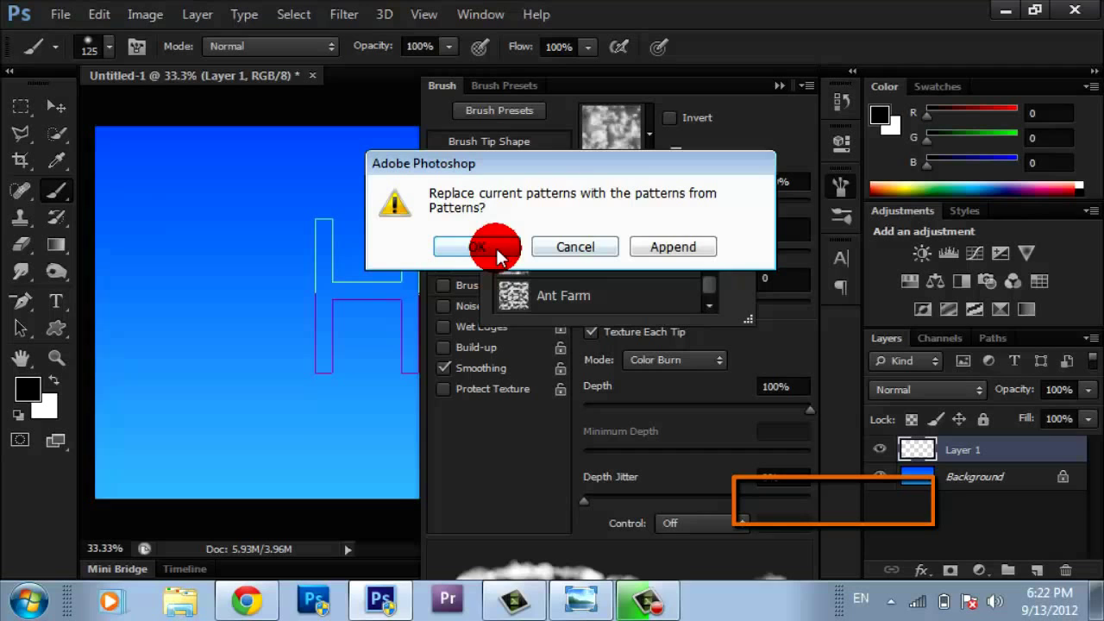
{"action": "left_click", "coordinate": [495, 246]}
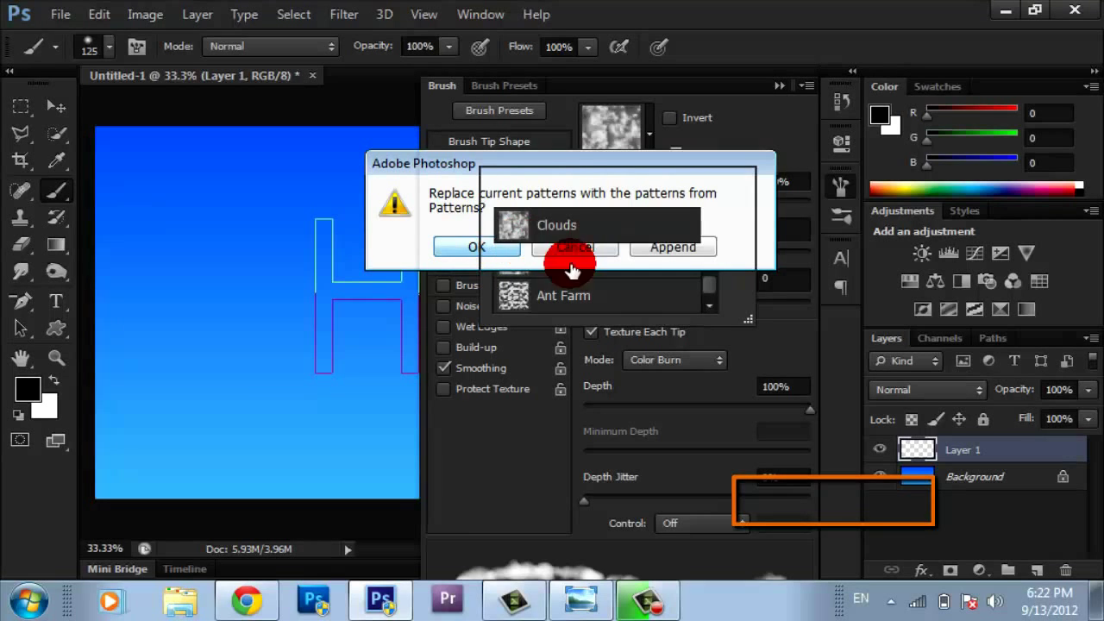
{"action": "left_click", "coordinate": [562, 224]}
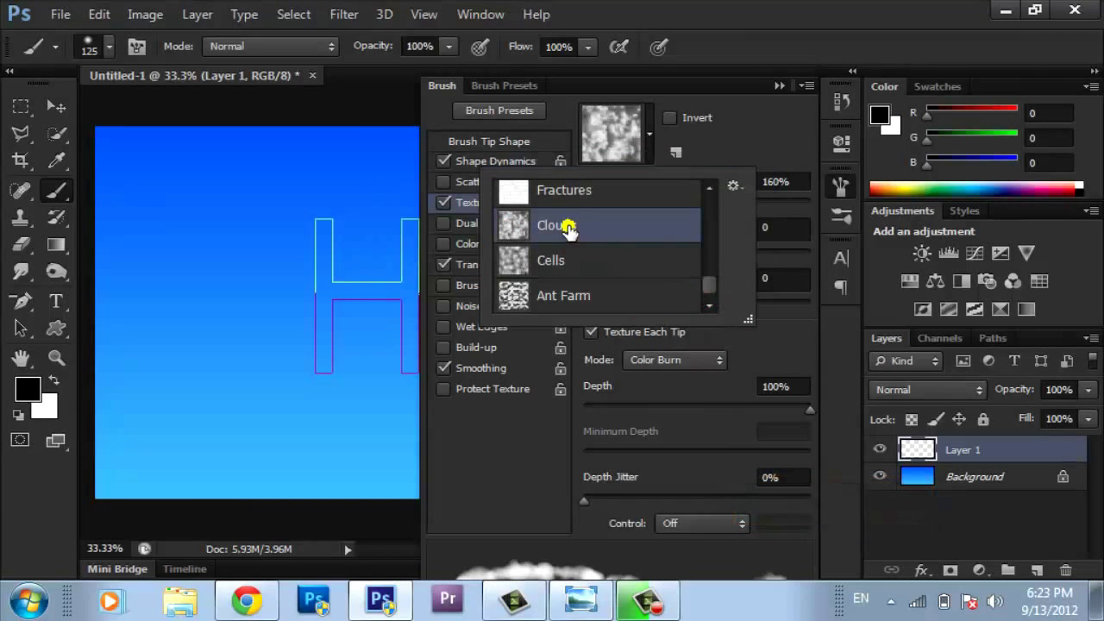
{"action": "left_click", "coordinate": [650, 136]}
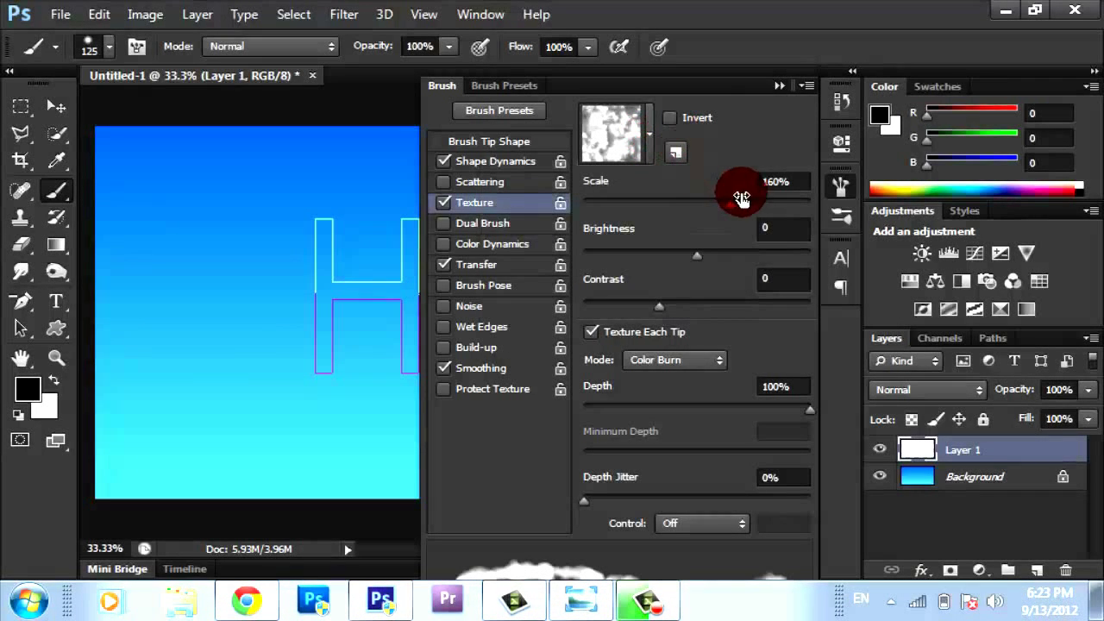
- Check the brush's texture scale, opacity jitter, flow jitter and smoothing settings, and close the brush settings
{"action": "left_click_drag", "start_coordinate": [792, 185], "coordinate": [731, 190]}
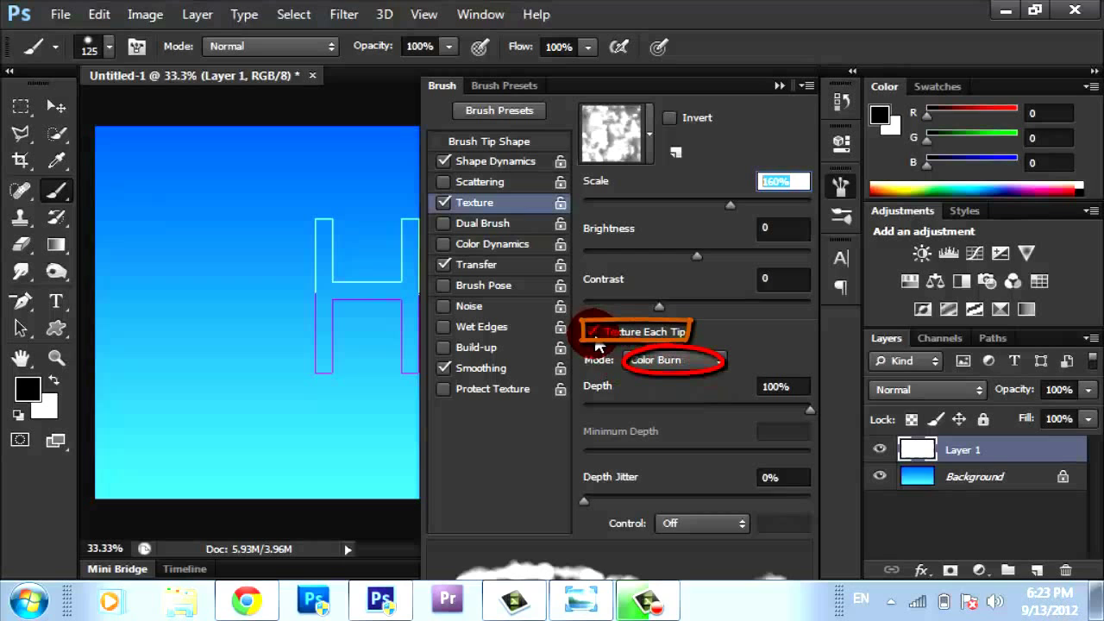
{"action": "left_click", "coordinate": [777, 331]}
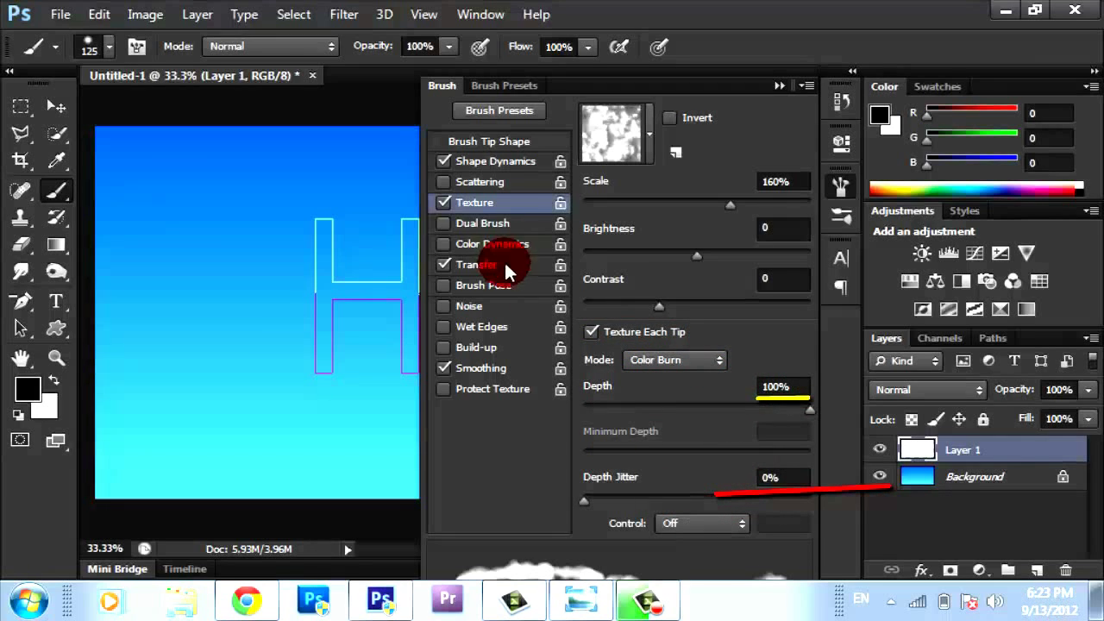
{"action": "left_click", "coordinate": [468, 265]}
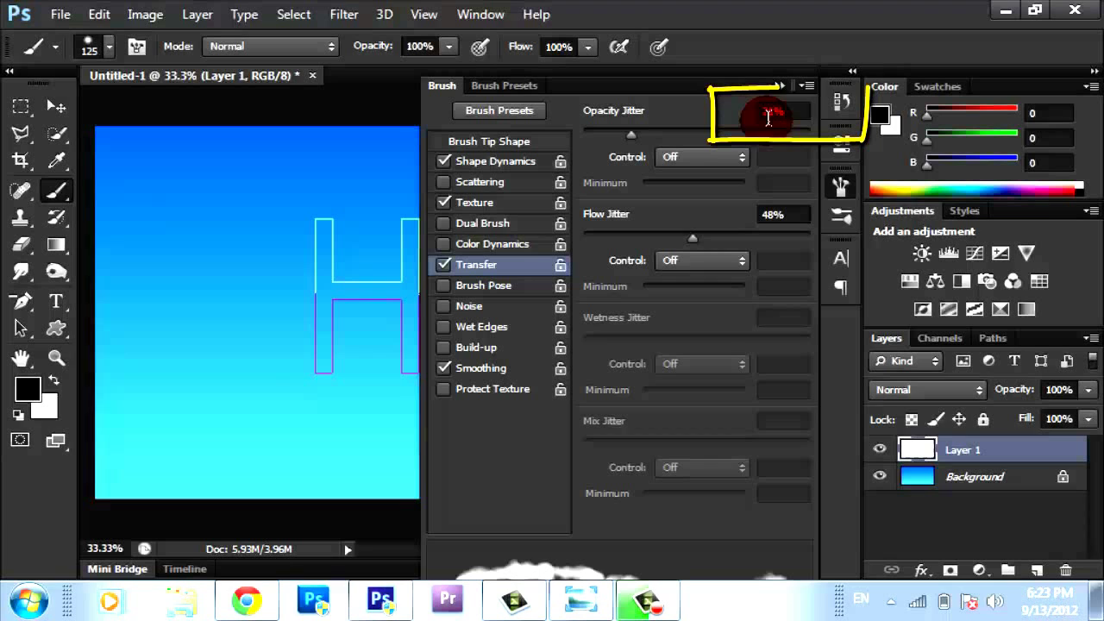
{"action": "left_click_drag", "start_coordinate": [802, 111], "coordinate": [766, 119]}
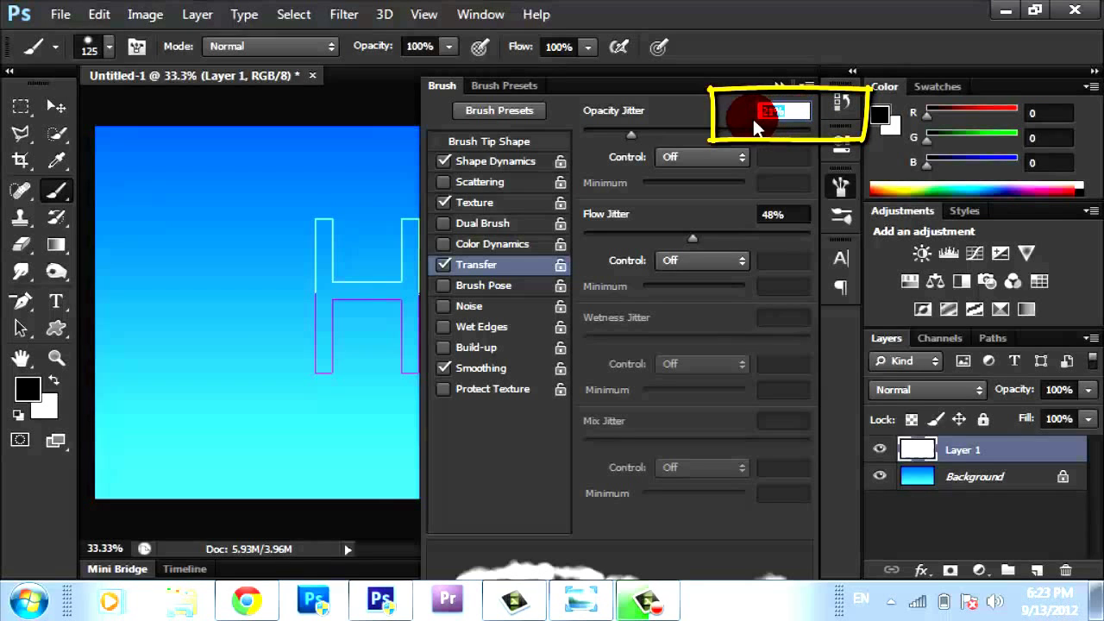
{"action": "left_click", "coordinate": [785, 215]}
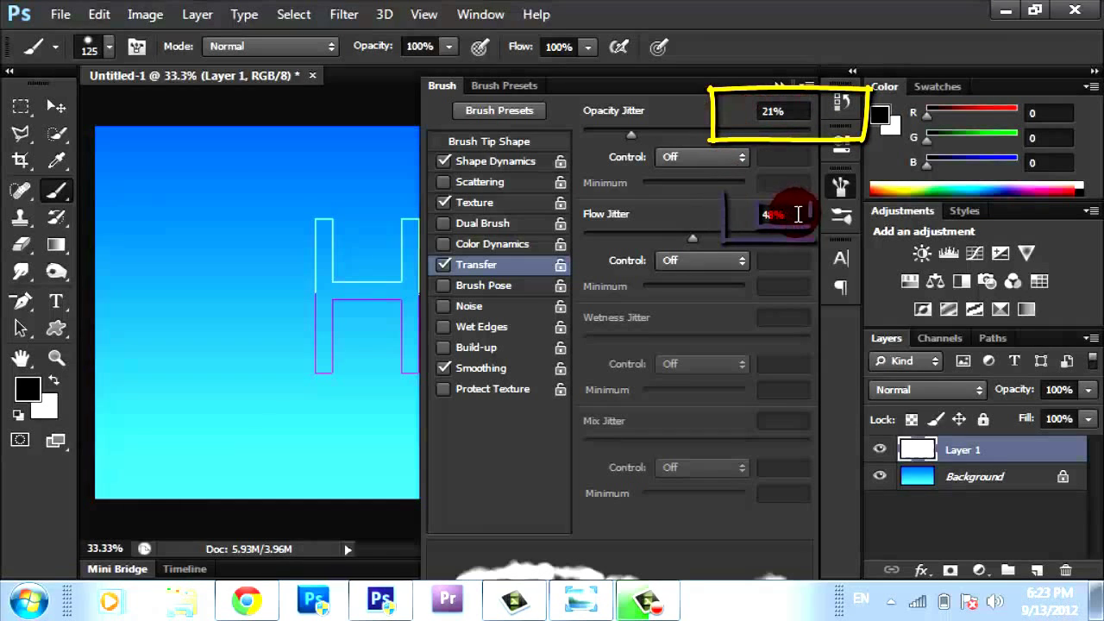
{"action": "left_click_drag", "start_coordinate": [783, 216], "coordinate": [758, 217]}
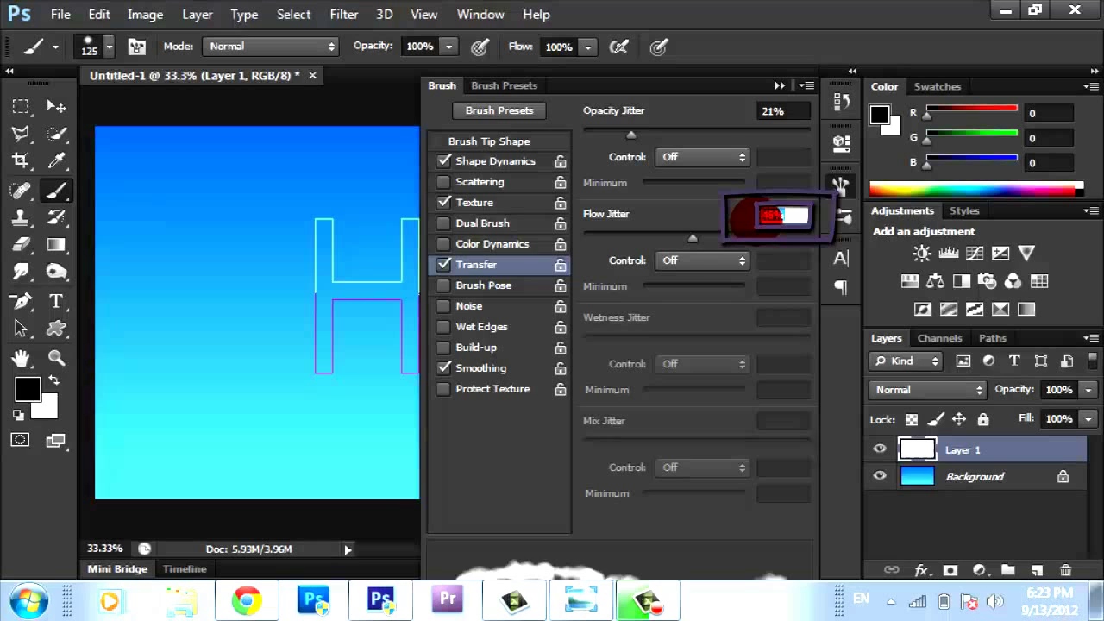
{"action": "left_click", "coordinate": [757, 218]}
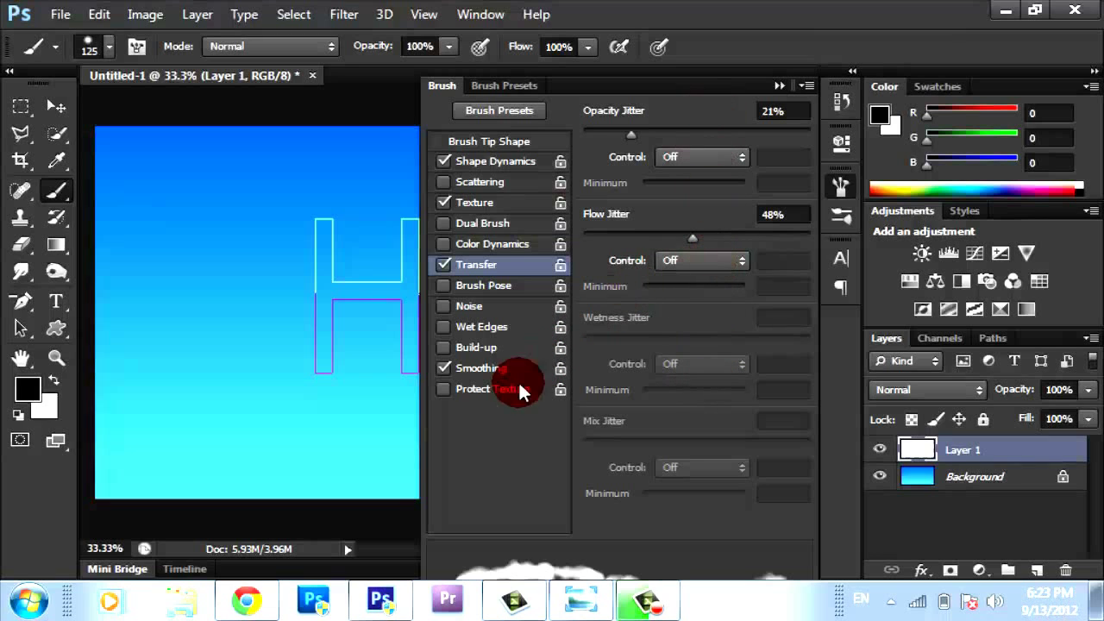
{"action": "left_click", "coordinate": [443, 367]}
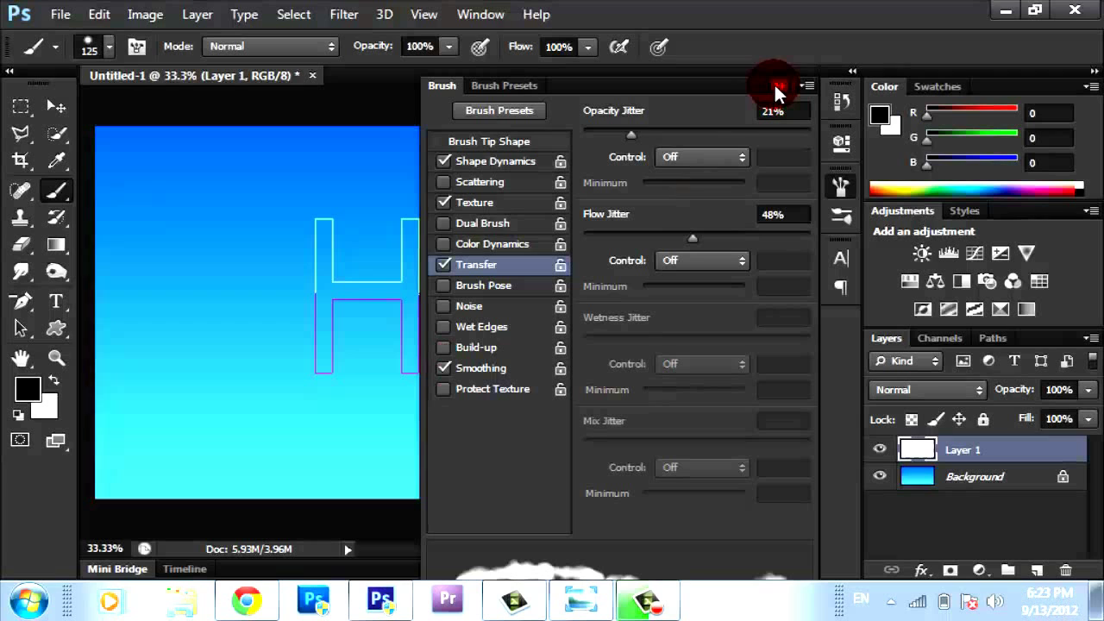
{"action": "left_click", "coordinate": [776, 86]}
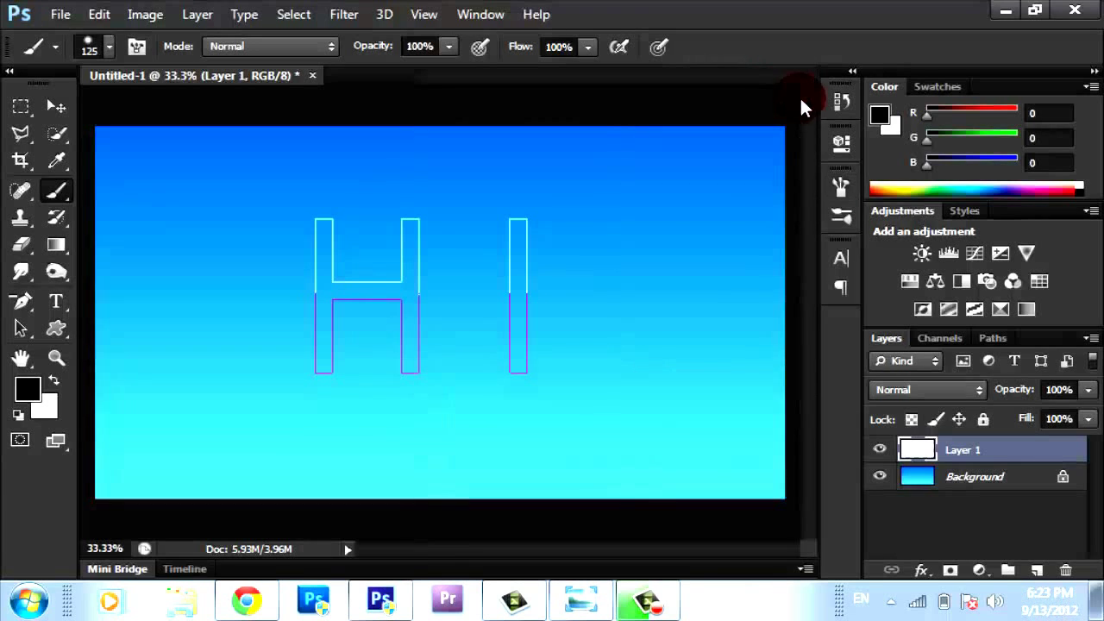
- Stroke the HI work path with the Brush in black, without simulated pressure
{"action": "left_click", "coordinate": [990, 340]}
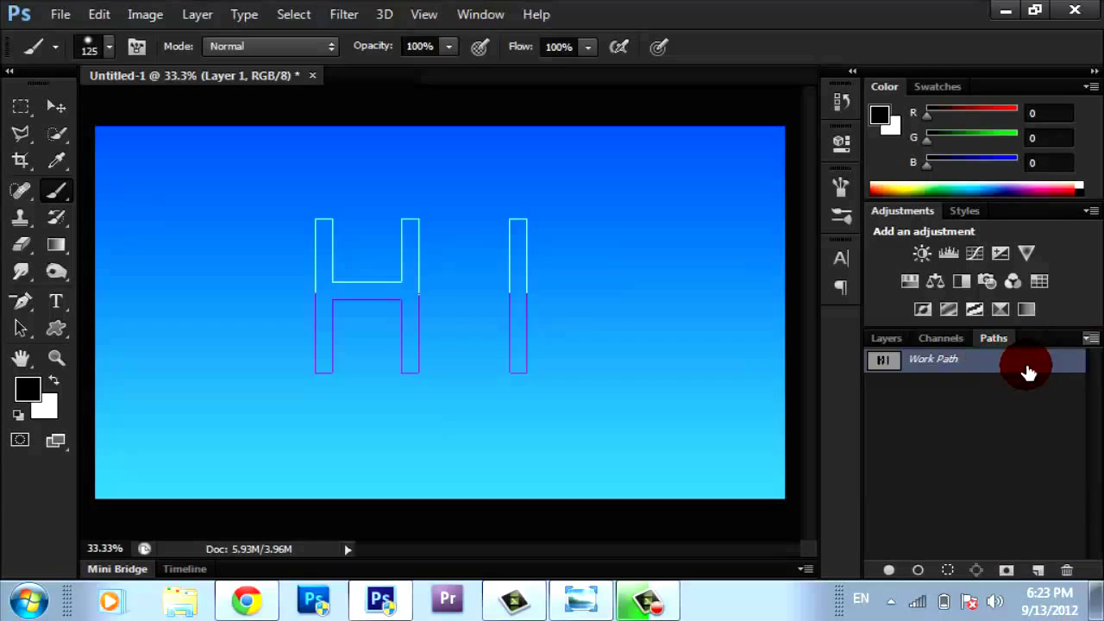
{"action": "left_click", "coordinate": [1091, 339]}
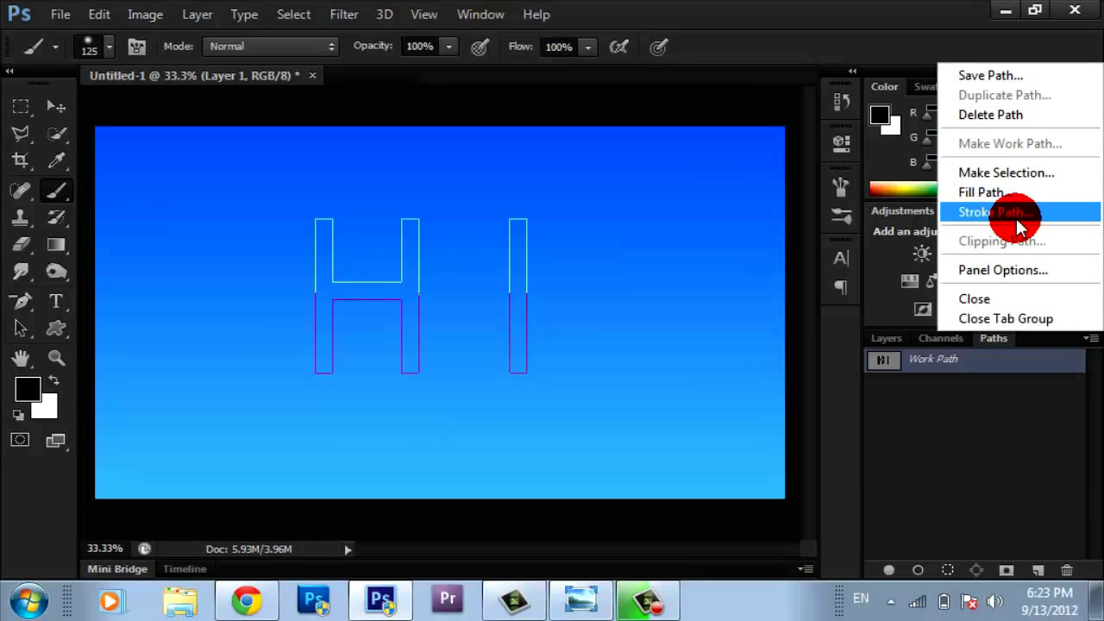
{"action": "left_click", "coordinate": [1016, 221]}
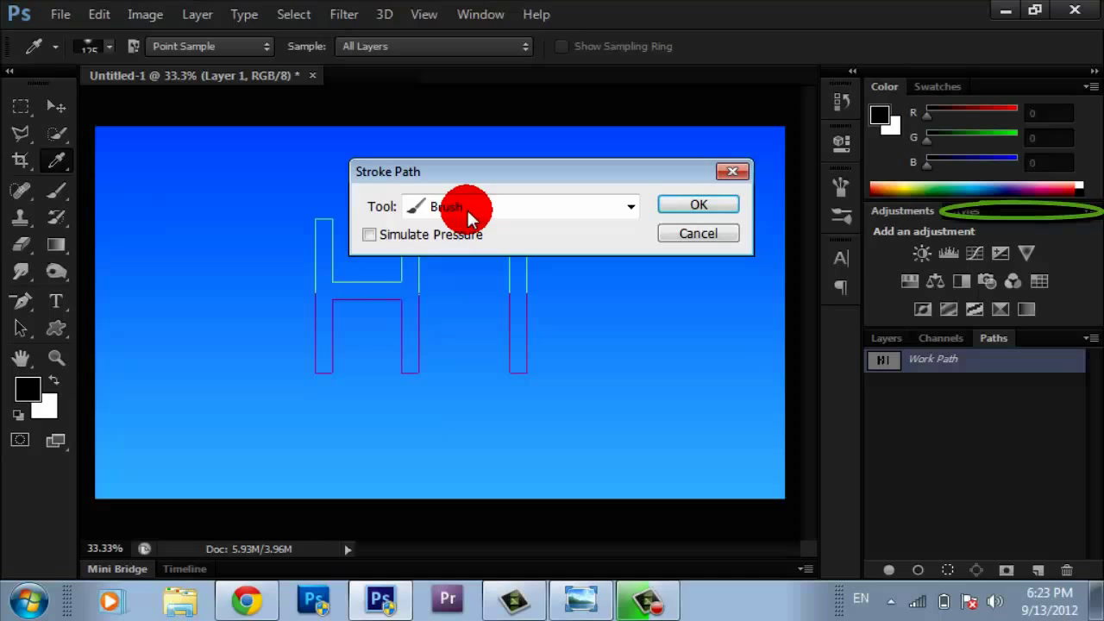
{"action": "left_click", "coordinate": [712, 205]}
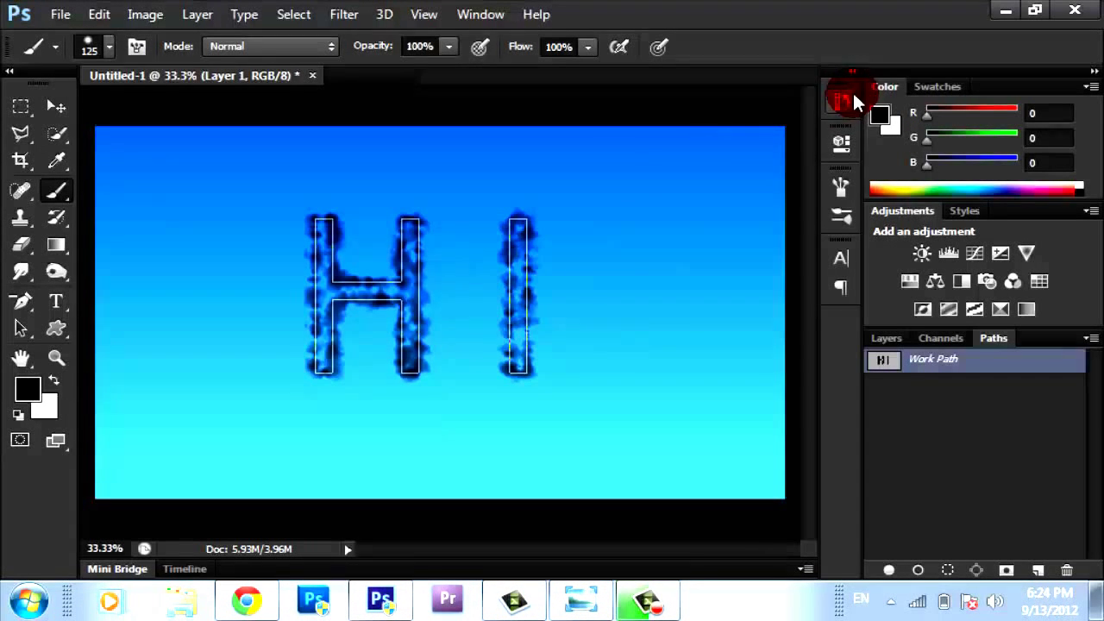
- Undo the black path stroke by returning to the New Layer history state
{"action": "left_click", "coordinate": [846, 101]}
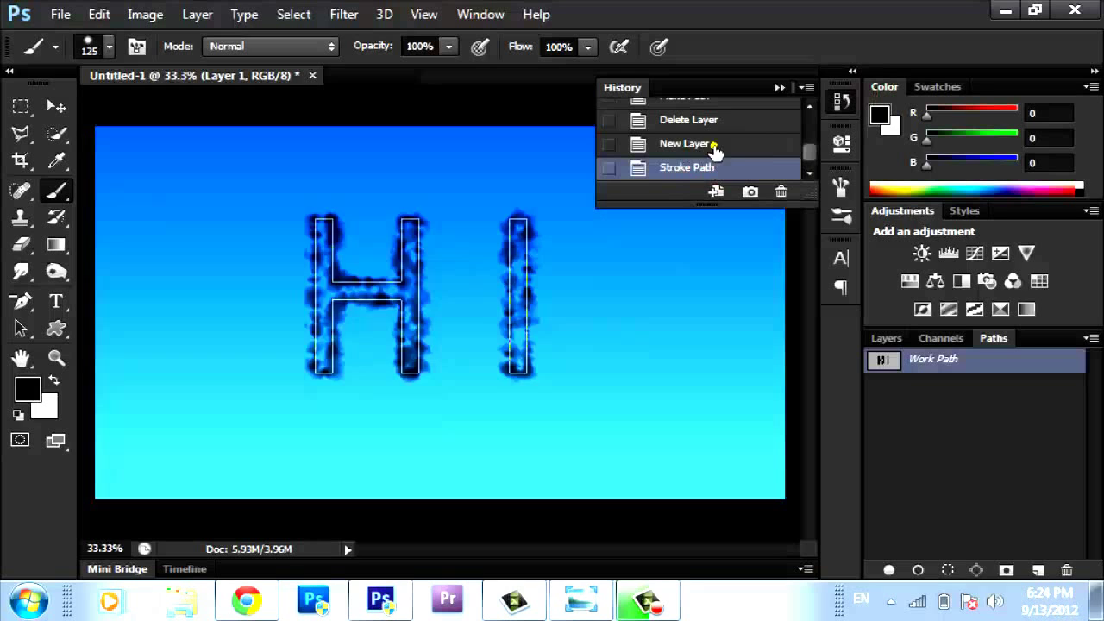
{"action": "left_click", "coordinate": [714, 152]}
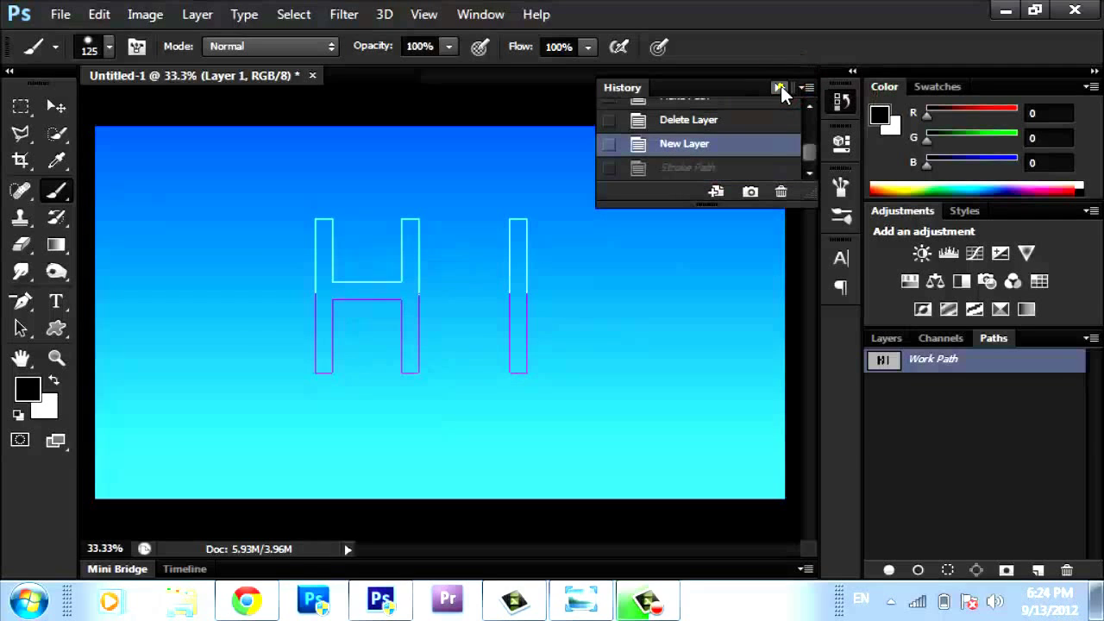
{"action": "left_click", "coordinate": [780, 88]}
- Swap the colours so white is the foreground and stroke the HI work path with the Brush, without simulated pressure
{"action": "left_click", "coordinate": [55, 380]}
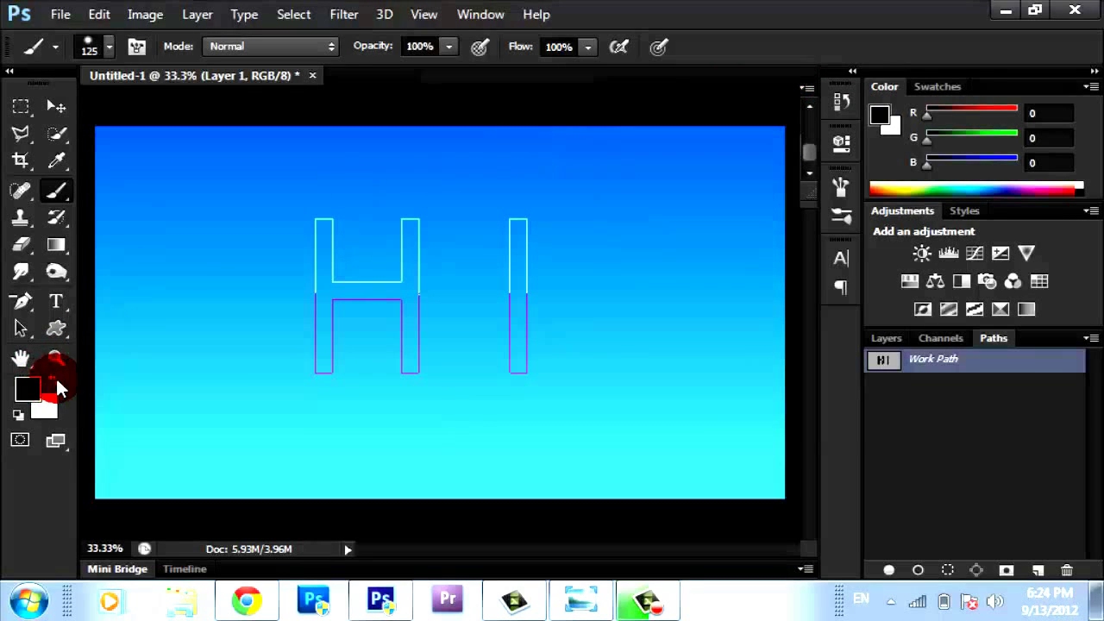
{"action": "left_click", "coordinate": [56, 376]}
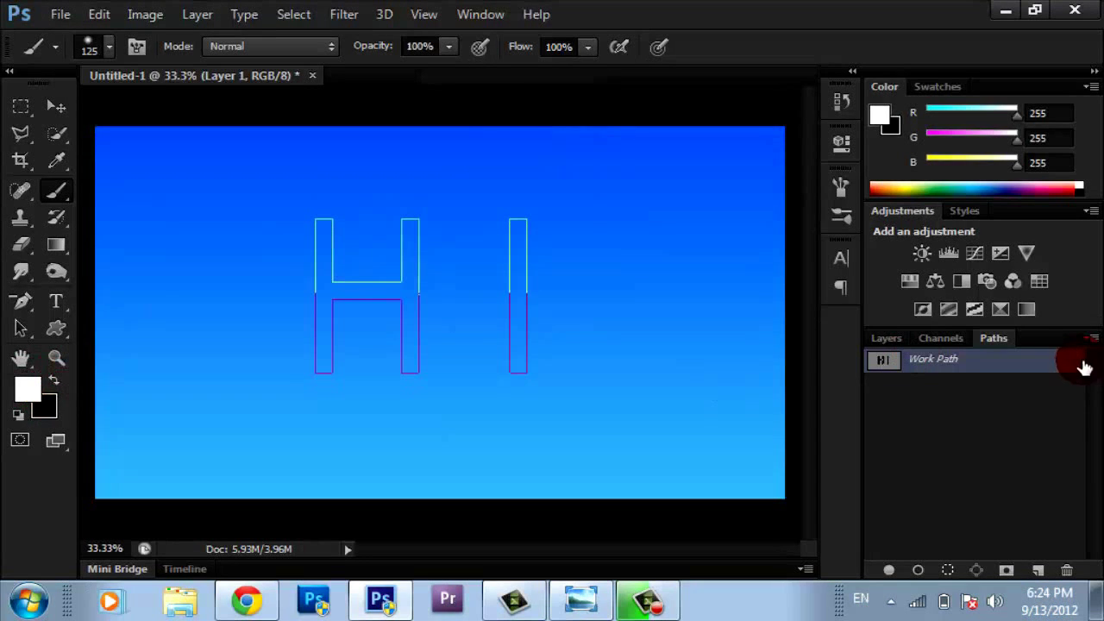
{"action": "left_click", "coordinate": [1091, 338]}
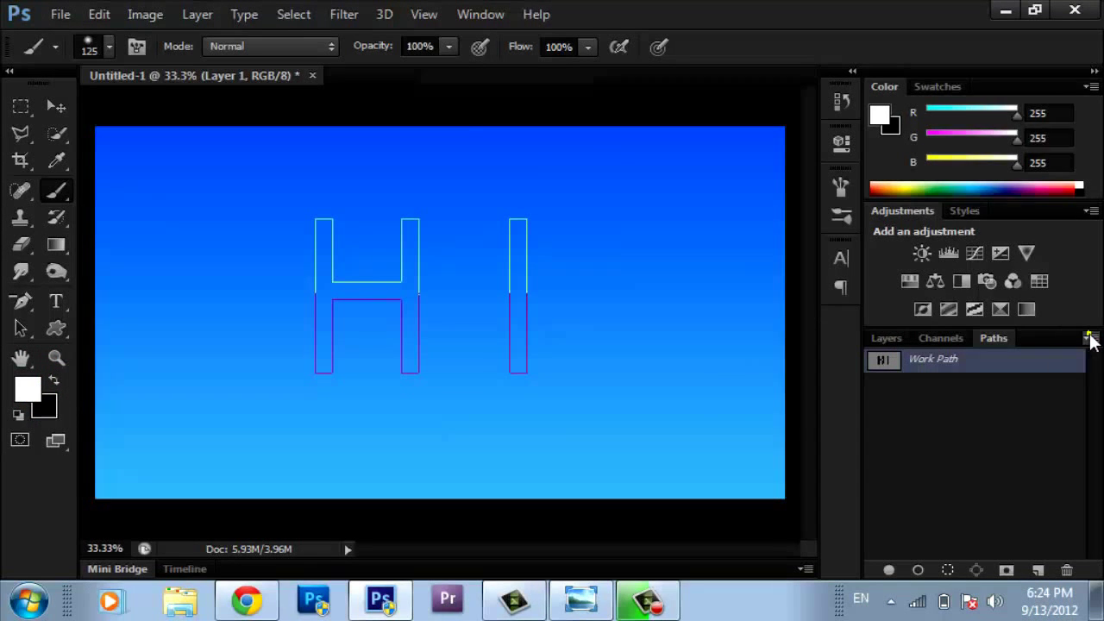
{"action": "left_click", "coordinate": [1088, 338]}
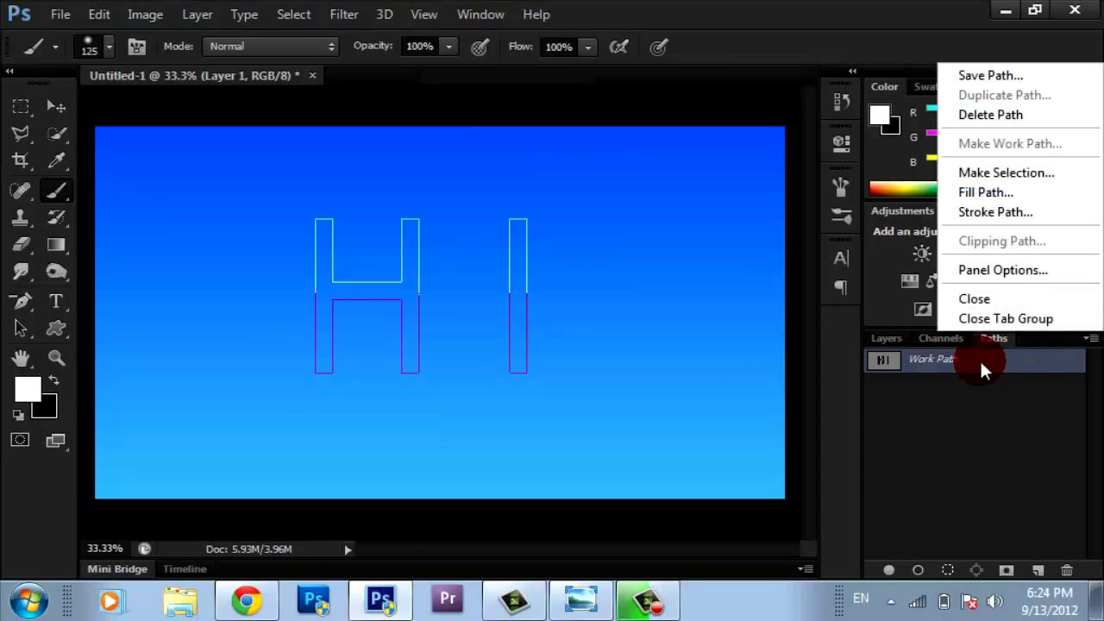
{"action": "left_click", "coordinate": [1030, 218]}
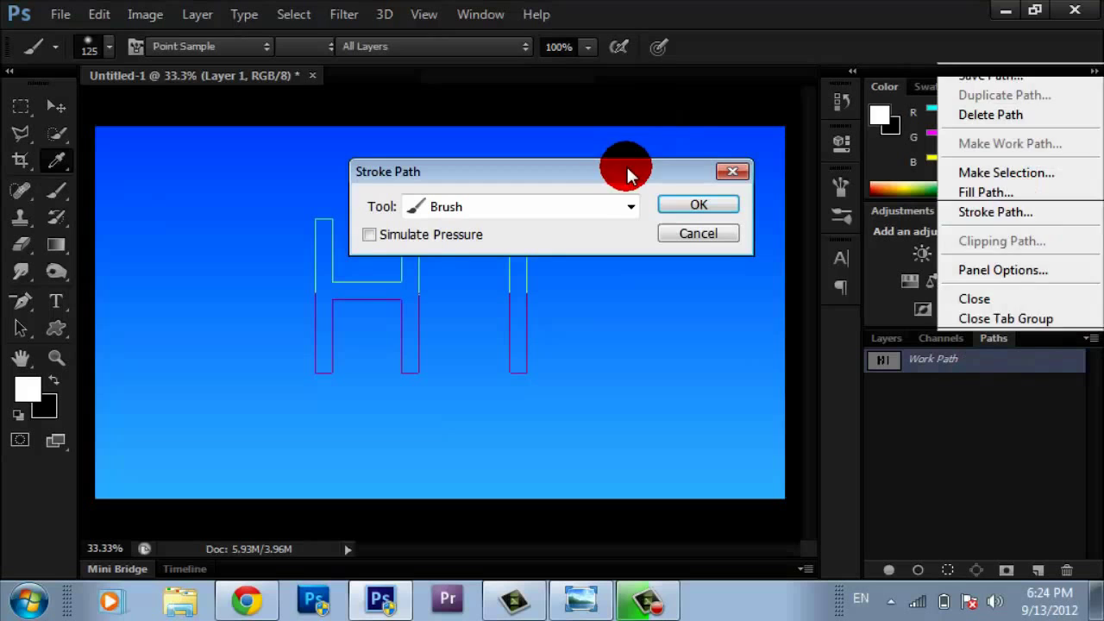
{"action": "left_click", "coordinate": [693, 205]}
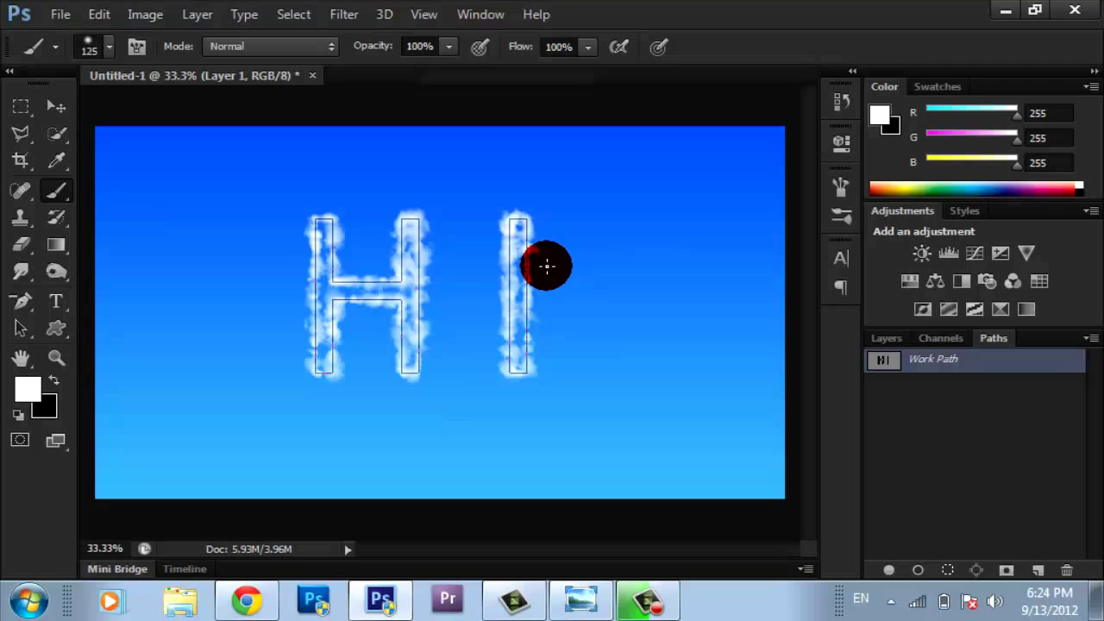
- Deselect the work path and add a new empty layer directly below Layer 1
{"action": "left_click", "coordinate": [988, 417]}
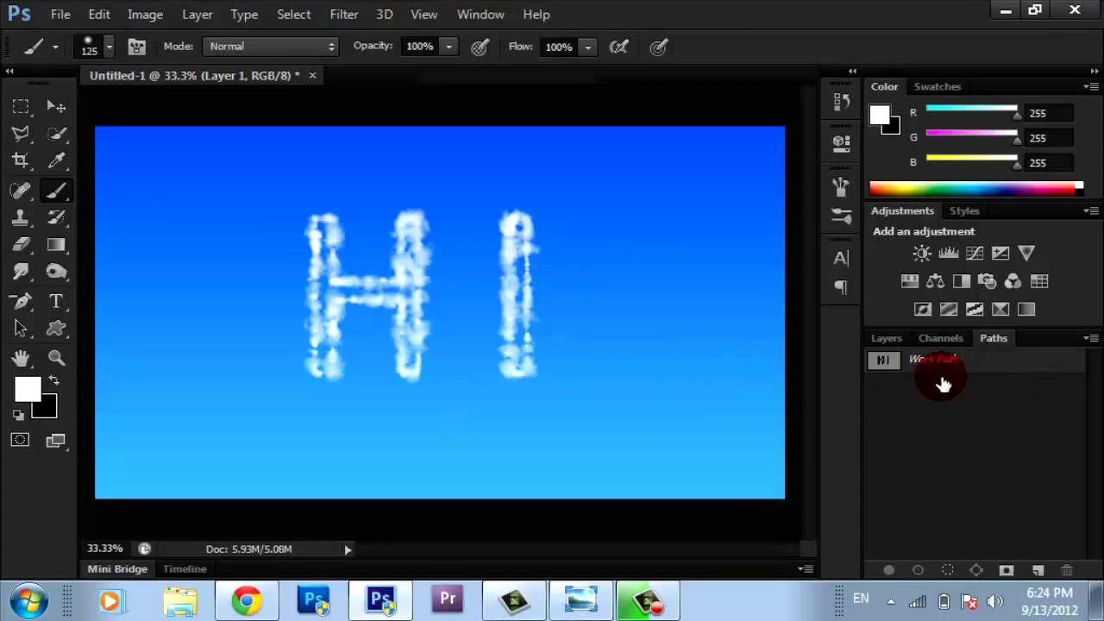
{"action": "left_click", "coordinate": [894, 342]}
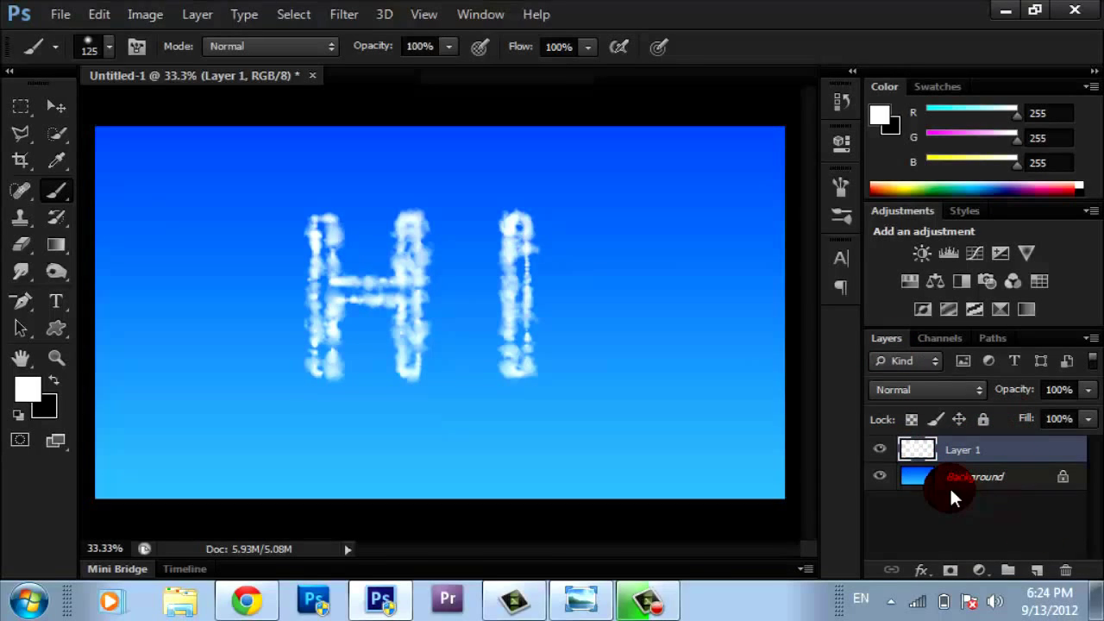
{"action": "key", "text": "ctrl"}
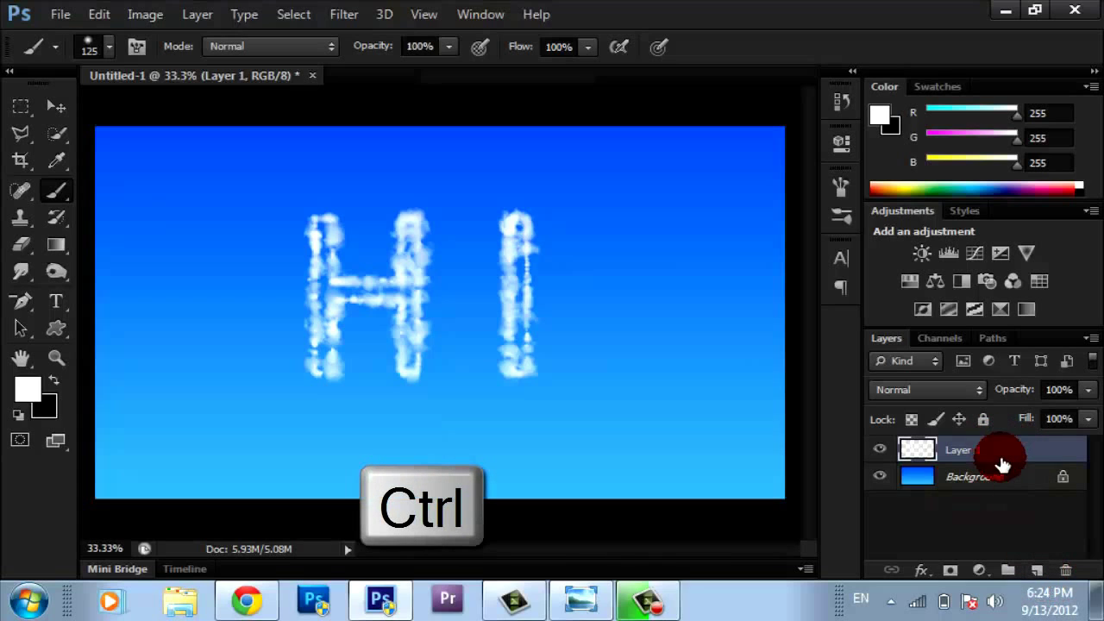
{"action": "left_click", "coordinate": [1040, 573], "text": "ctrl"}
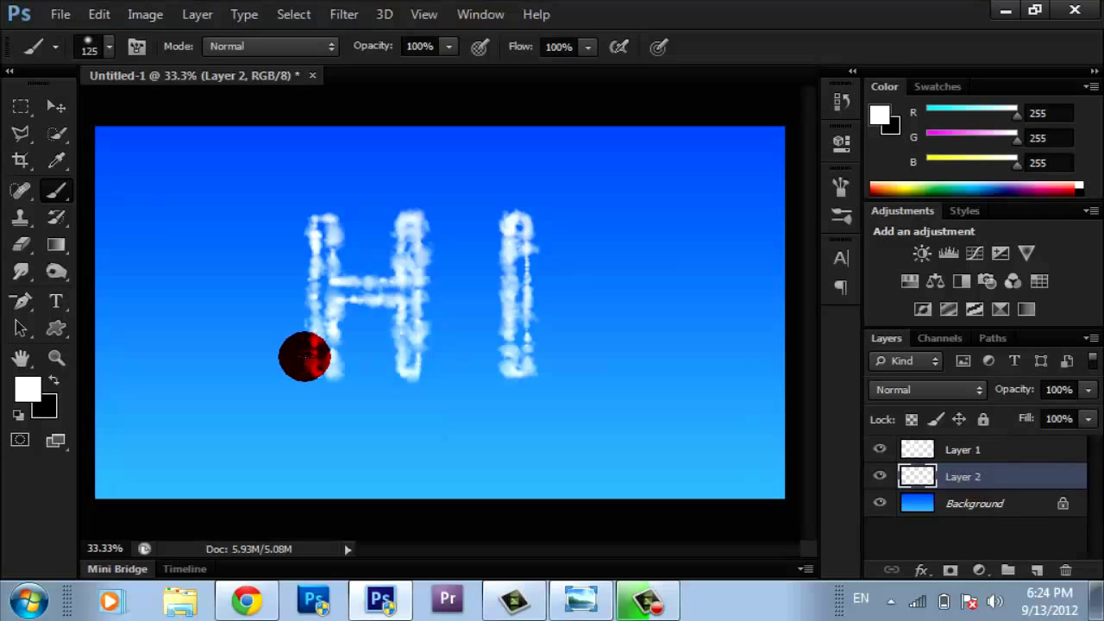
- Set the background colour to light blue #3fb4ff, sampled from the lower edge of the gradient
{"action": "left_click", "coordinate": [47, 401]}
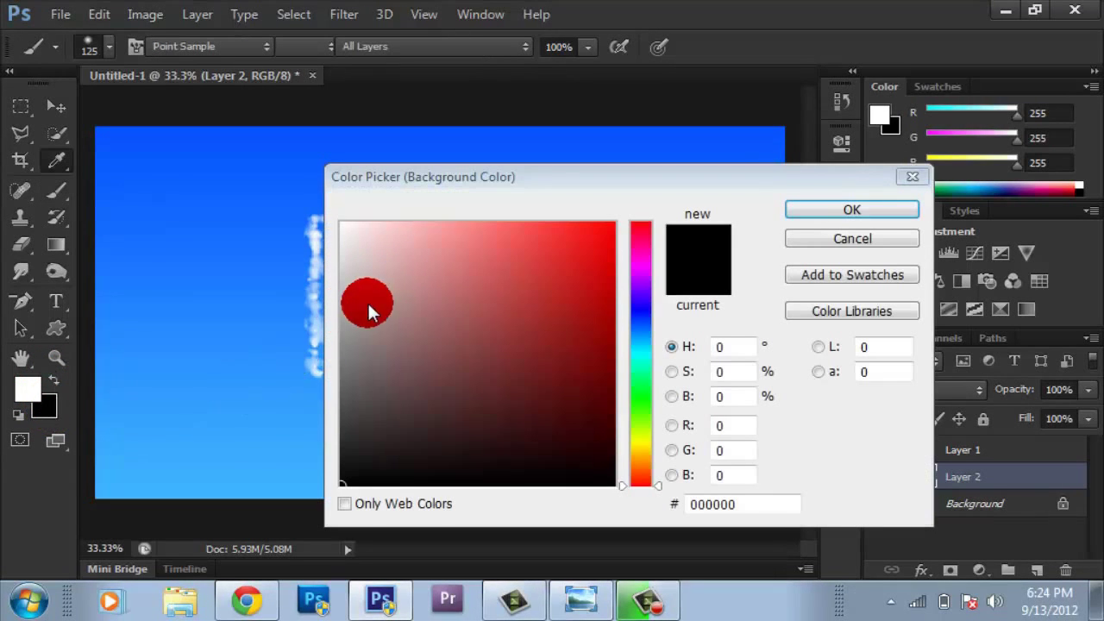
{"action": "left_click", "coordinate": [104, 487]}
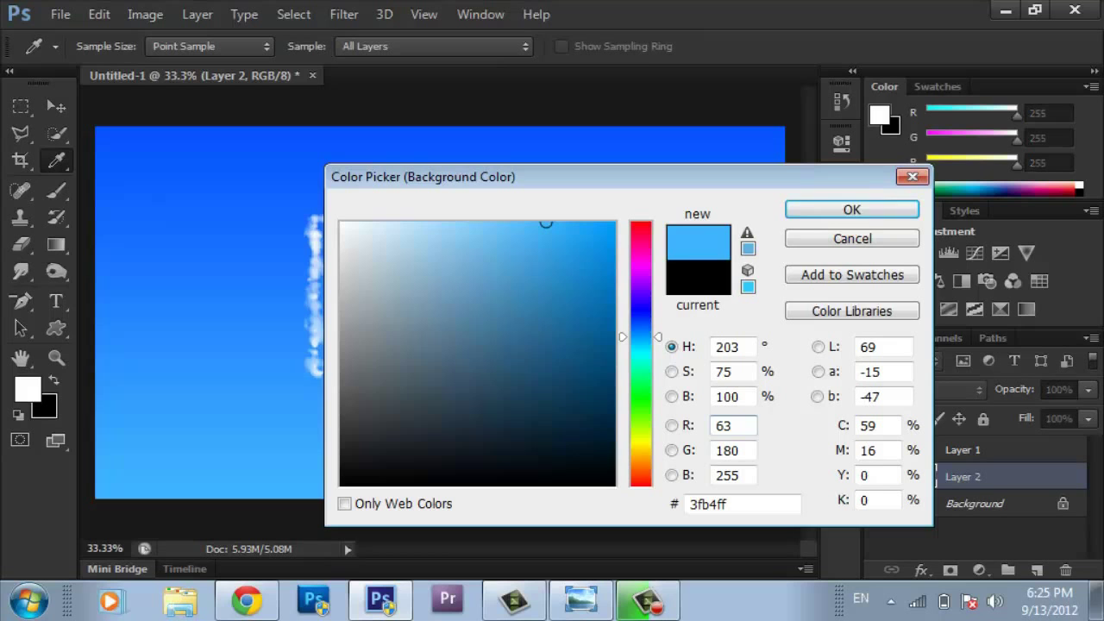
{"action": "key", "text": "b"}
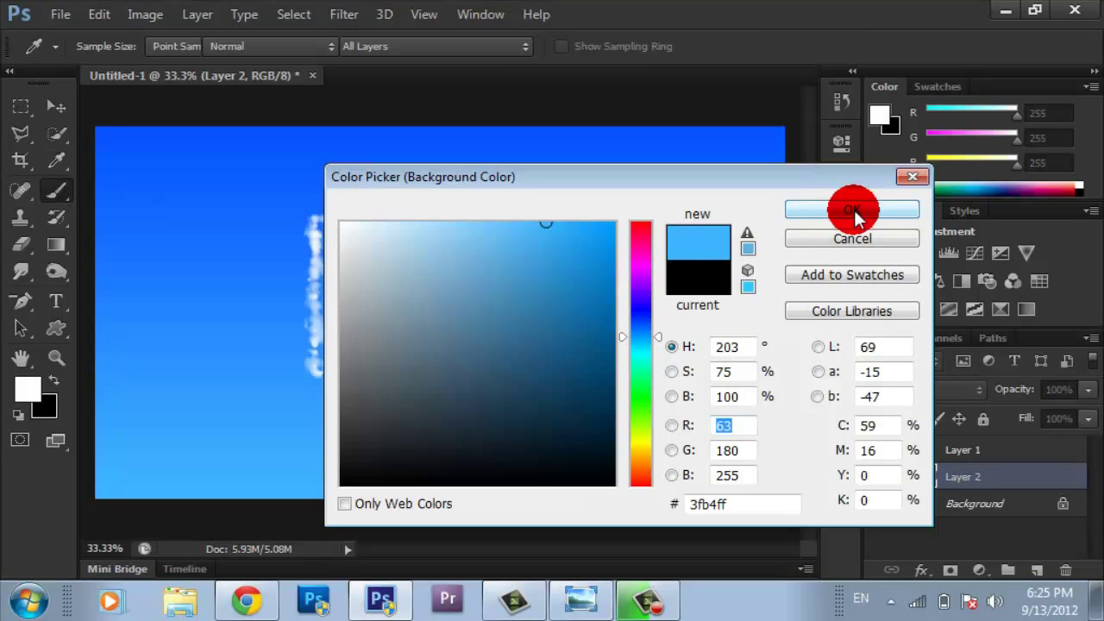
{"action": "left_click", "coordinate": [854, 210]}
- Fill Layer 2 with the white foreground colour
{"action": "key", "text": "alt+Delete"}
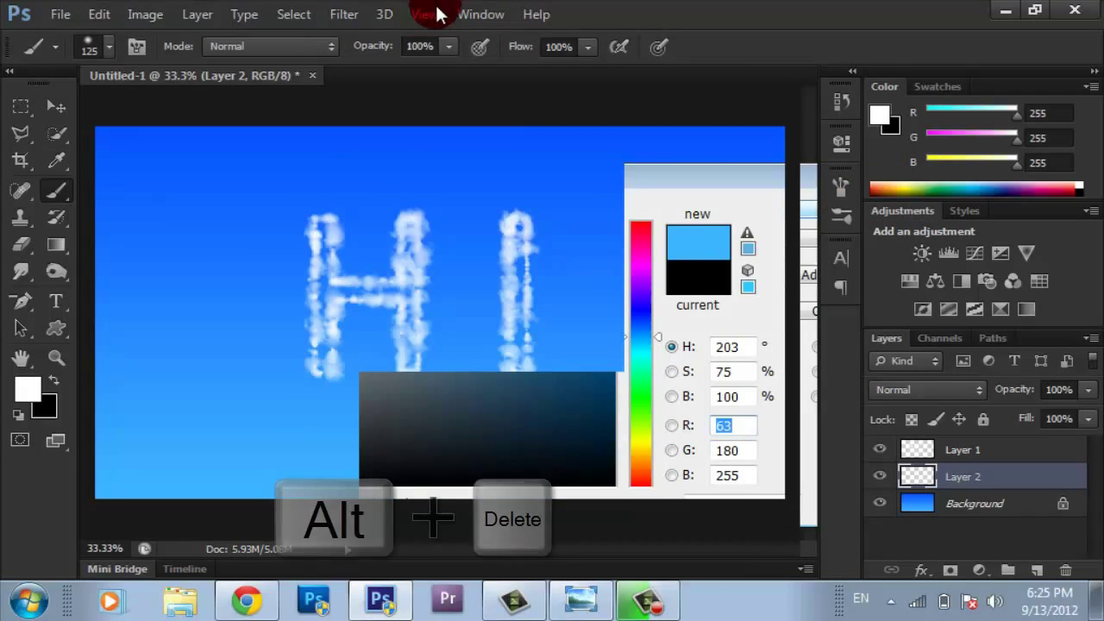
{"action": "key", "text": "F5"}
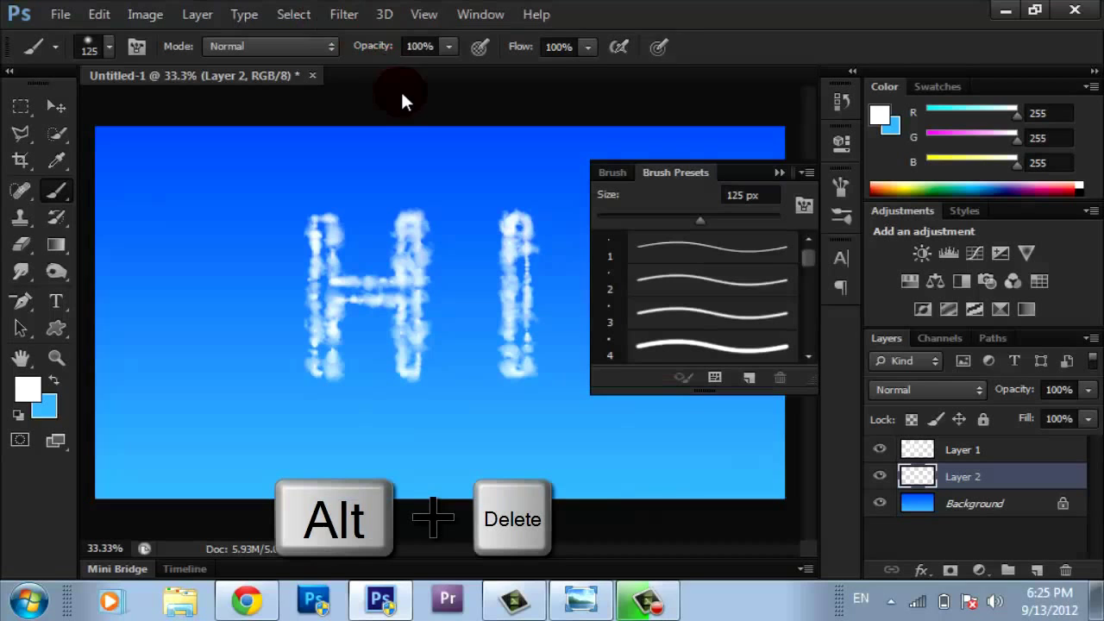
{"action": "left_click", "coordinate": [779, 149]}
{"action": "left_click", "coordinate": [777, 167]}
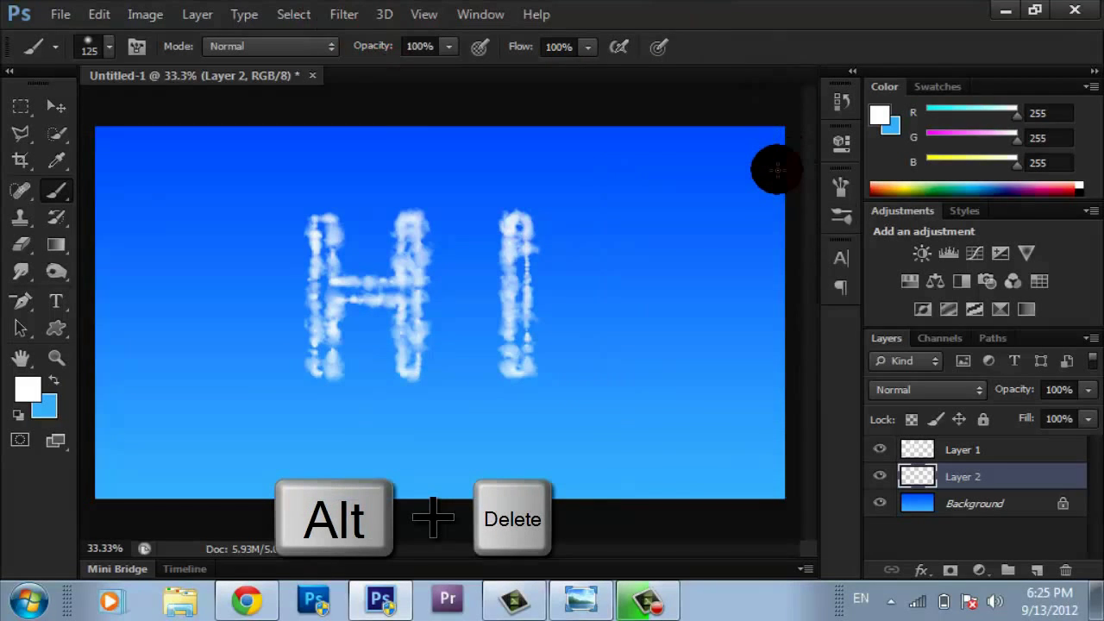
{"action": "key", "text": "alt+Delete"}
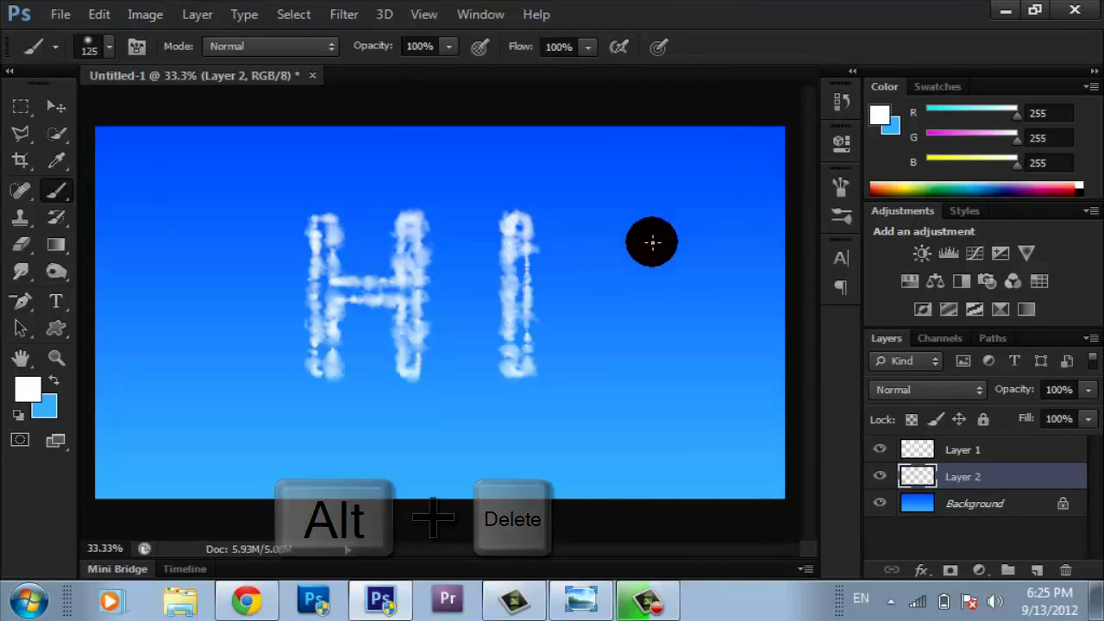
- Render the Clouds filter on Layer 2 using the white and light blue colours
{"action": "left_click", "coordinate": [380, 14]}
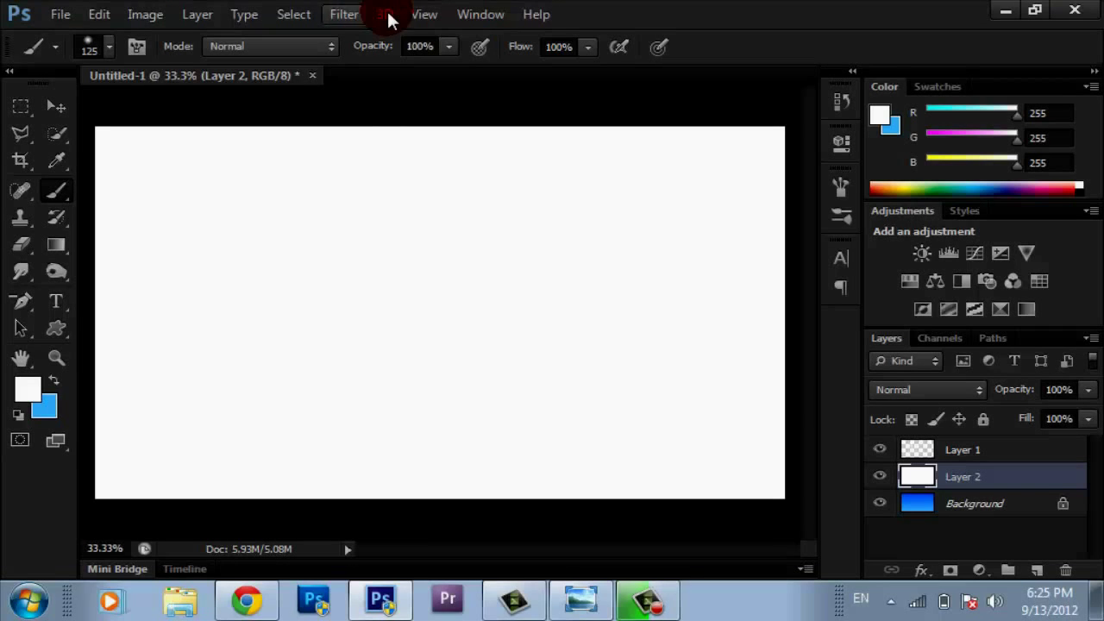
{"action": "left_click", "coordinate": [345, 14]}
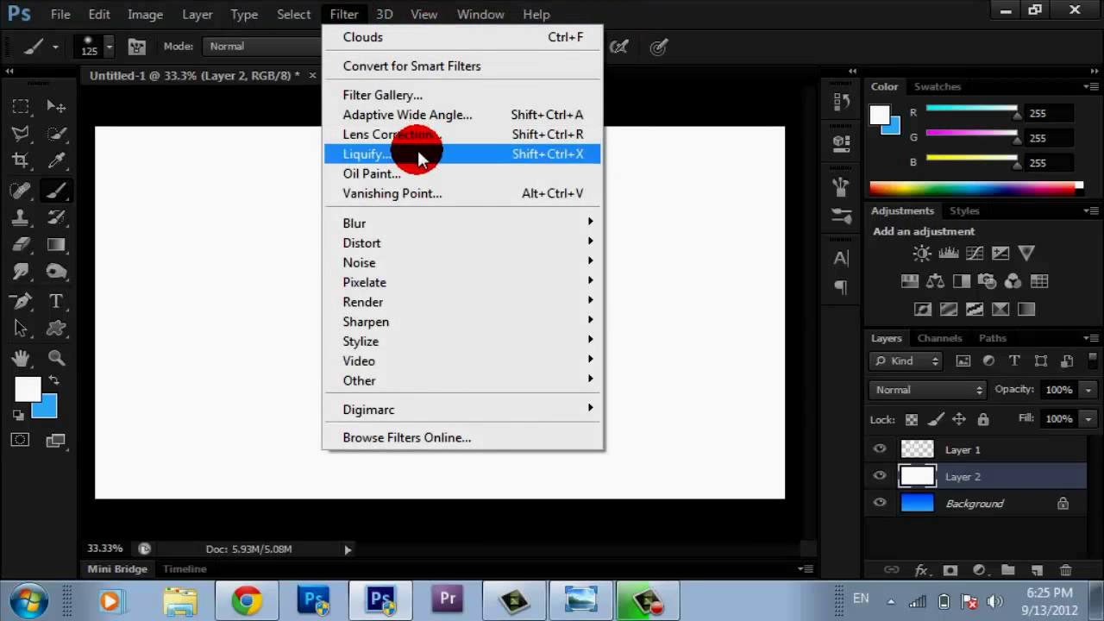
{"action": "mouse_move", "coordinate": [419, 177]}
{"action": "left_mouse_down"}
{"action": "mouse_move", "coordinate": [395, 304]}
{"action": "mouse_move", "coordinate": [635, 321]}
{"action": "mouse_move", "coordinate": [663, 305]}
{"action": "left_mouse_up"}
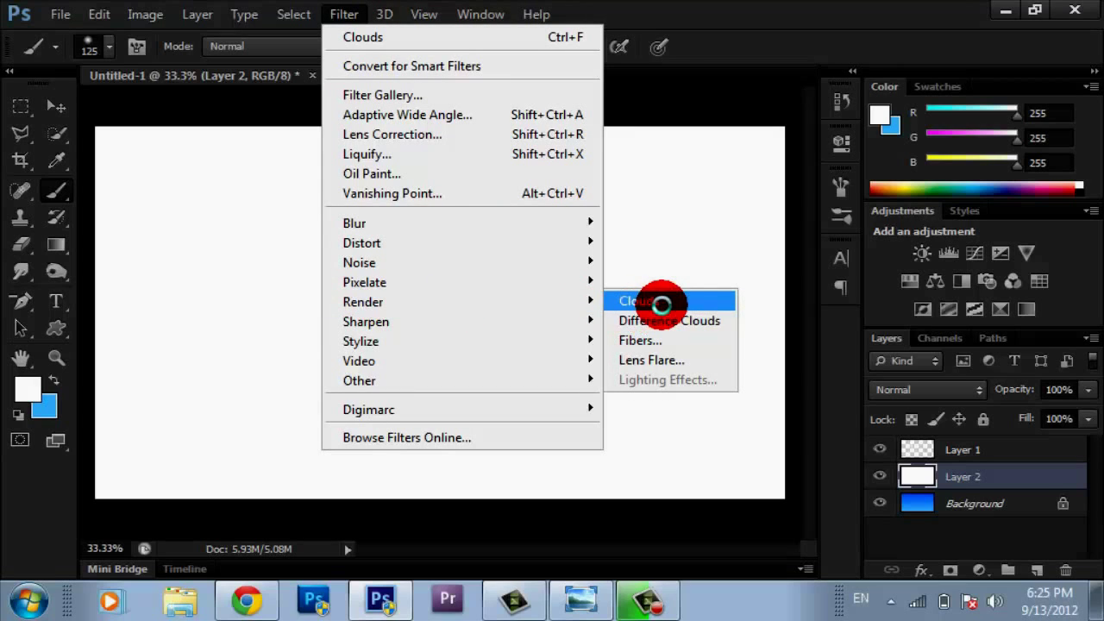
{"action": "left_click_drag", "start_coordinate": [663, 306], "coordinate": [662, 304]}
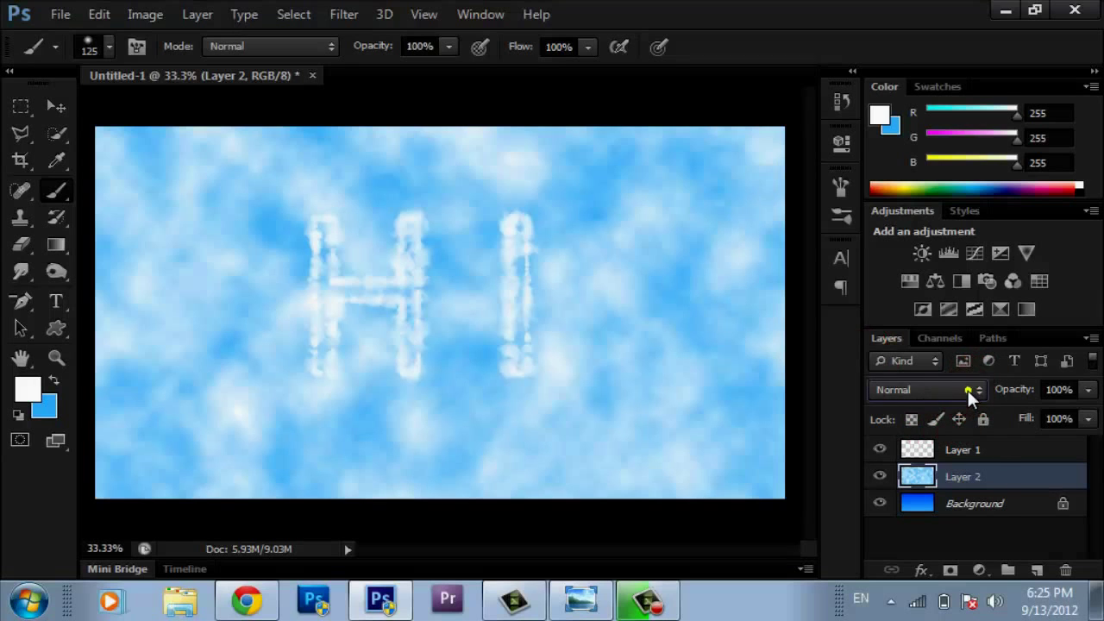
- Set Layer 2's blending mode to Pin Light and its opacity to 56%
{"action": "left_click_drag", "start_coordinate": [967, 389], "coordinate": [945, 342]}
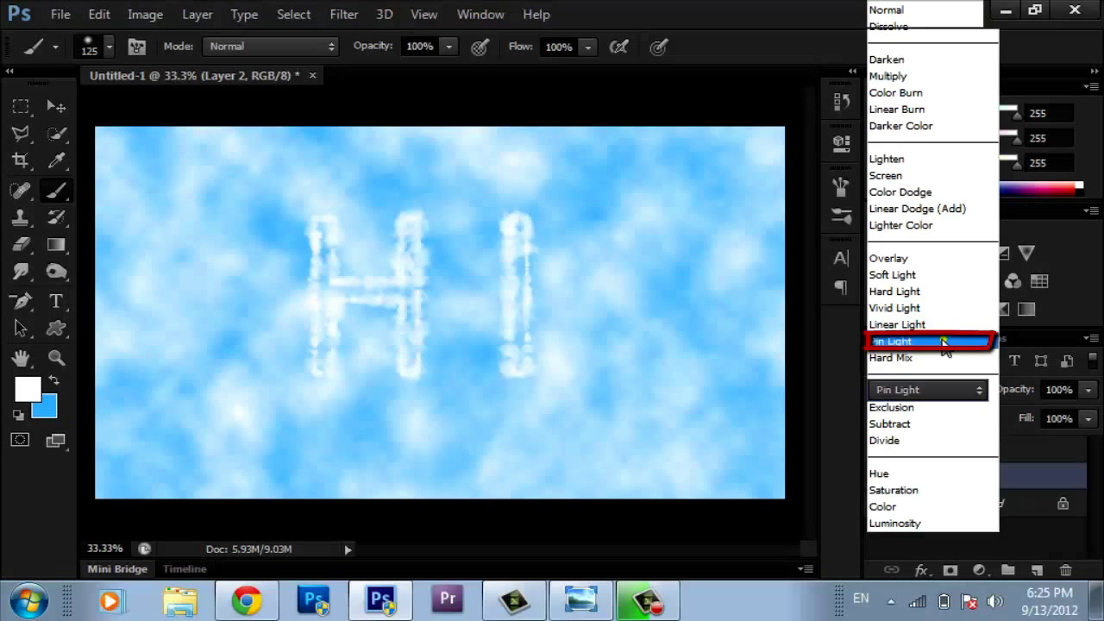
{"action": "left_click", "coordinate": [1088, 395]}
{"action": "left_click_drag", "start_coordinate": [1091, 420], "coordinate": [1039, 411]}
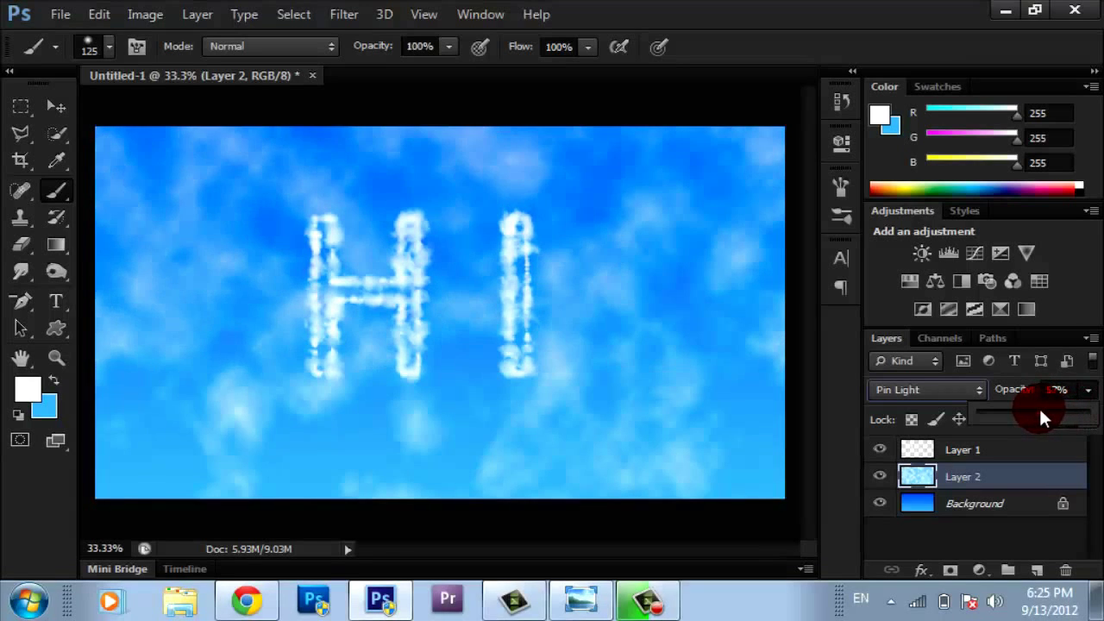
- Select Layer 1 and Layer 2 together
{"action": "left_click", "coordinate": [1030, 468]}
{"action": "left_click", "coordinate": [958, 419]}
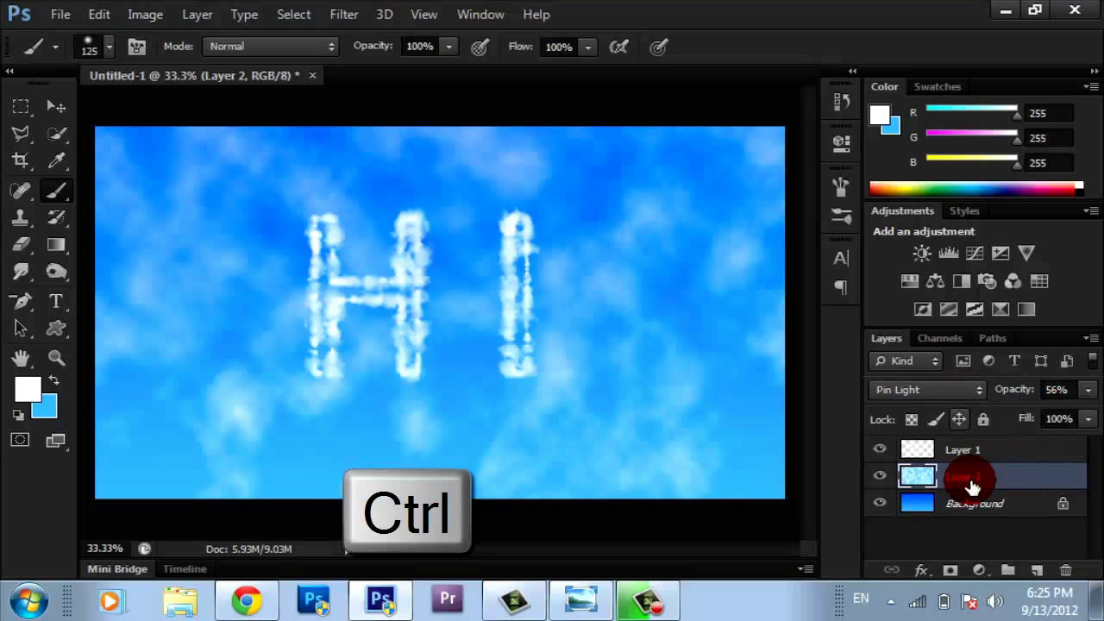
{"action": "left_click", "coordinate": [1015, 456], "text": "ctrl"}
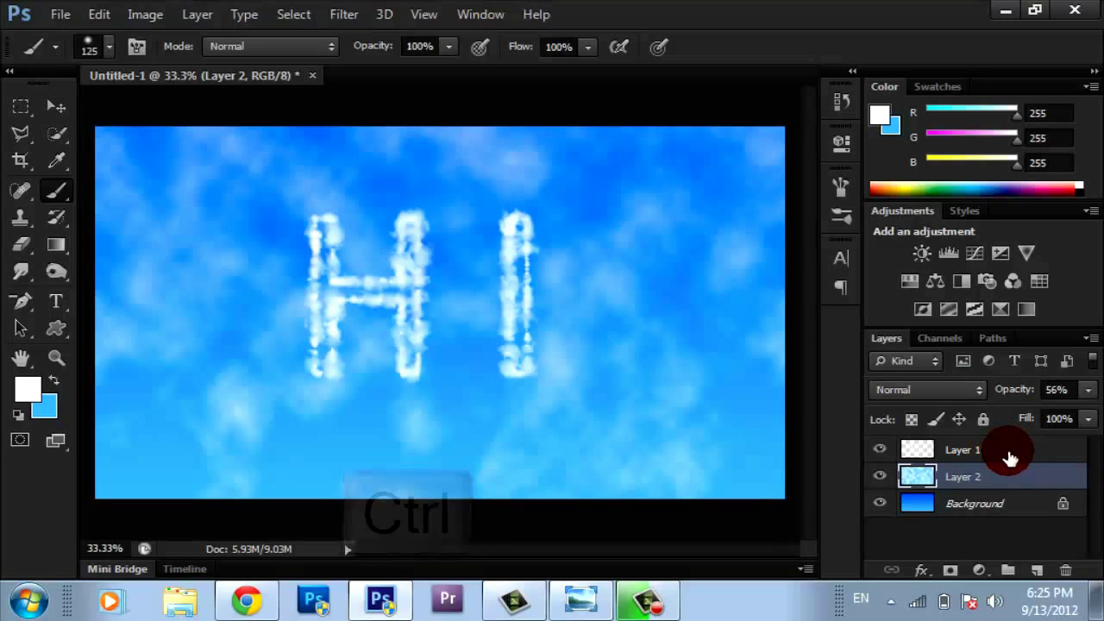
{"action": "left_click", "coordinate": [1007, 456], "text": "ctrl"}
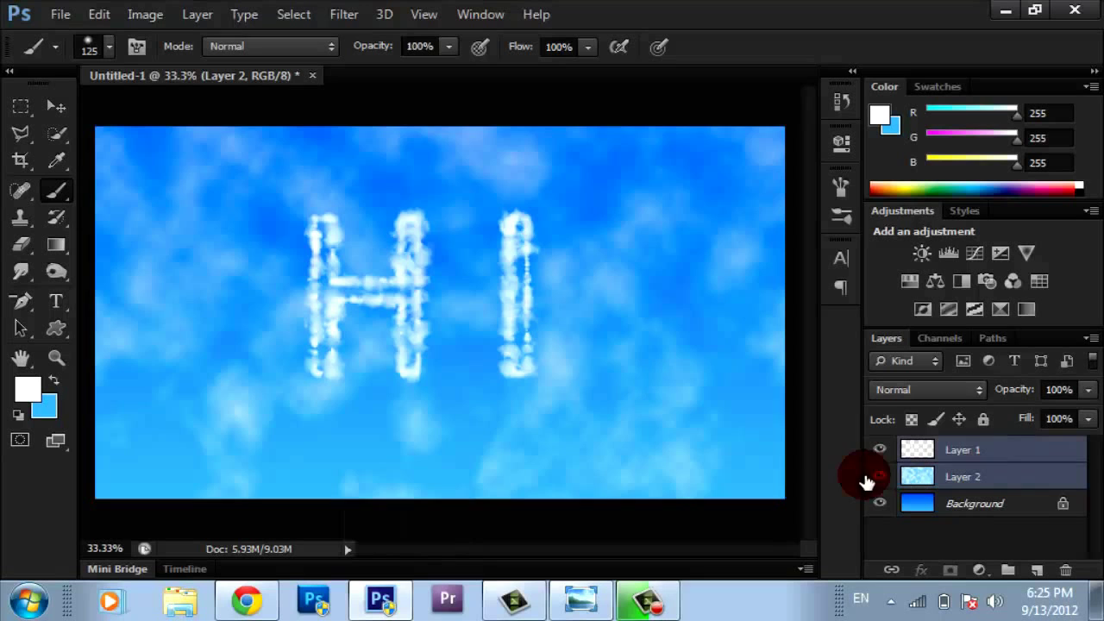
{"action": "left_click", "coordinate": [91, 13]}
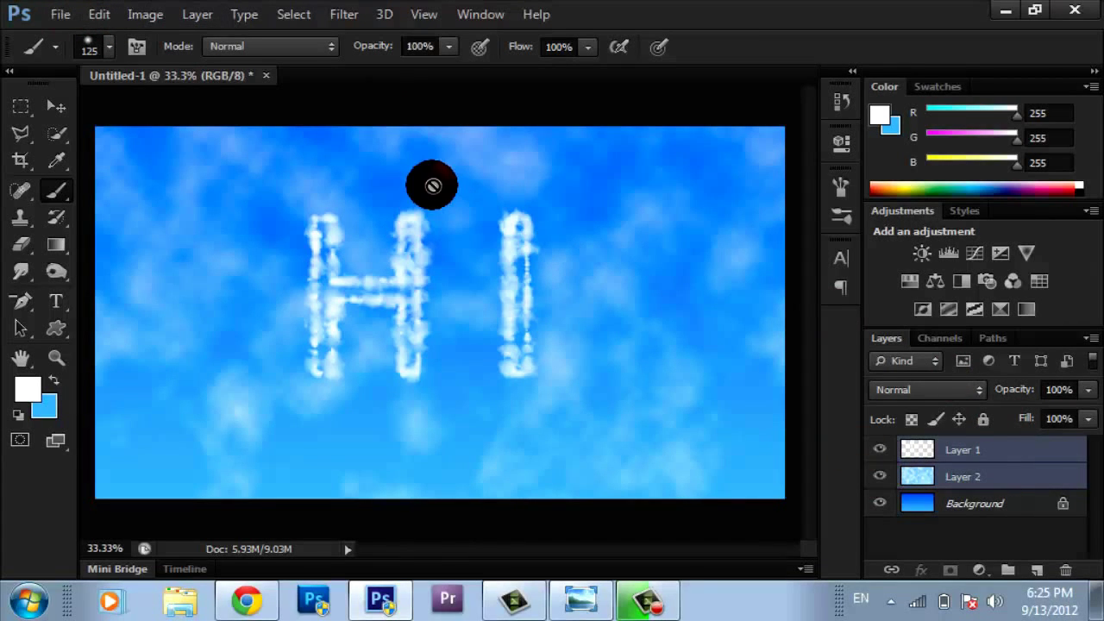
{"action": "left_click", "coordinate": [101, 14]}
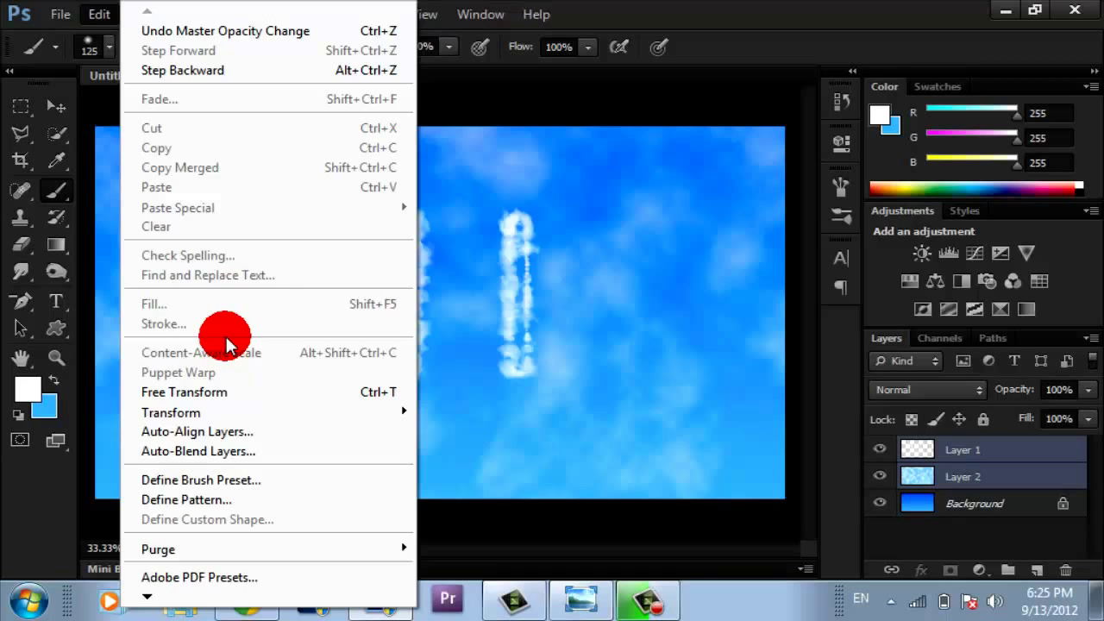
{"action": "mouse_move", "coordinate": [230, 420]}
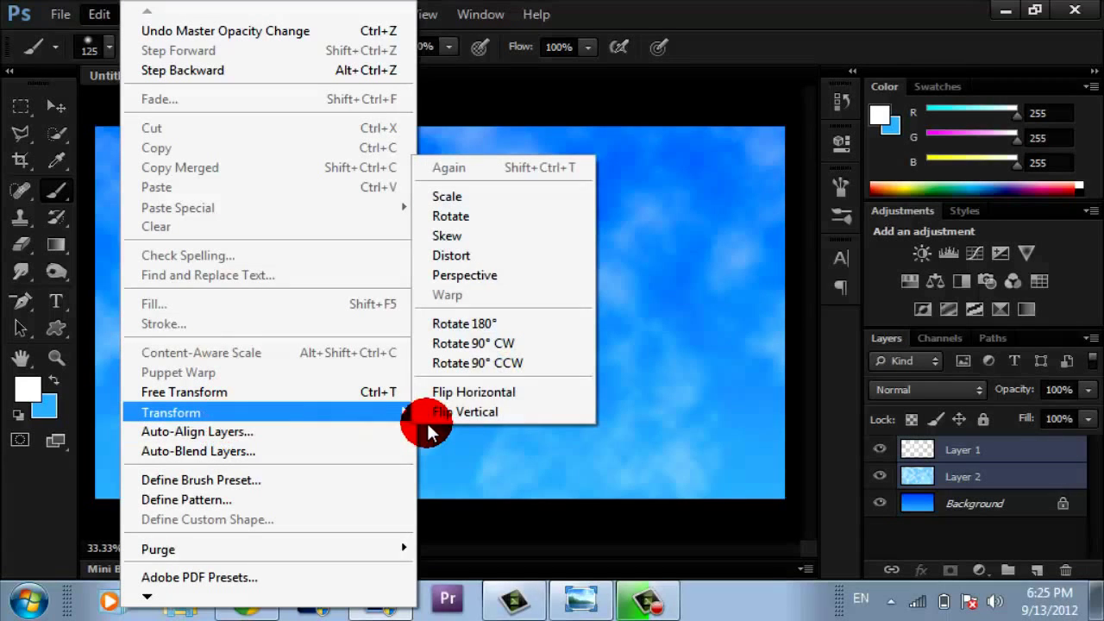
{"action": "left_click", "coordinate": [500, 276]}
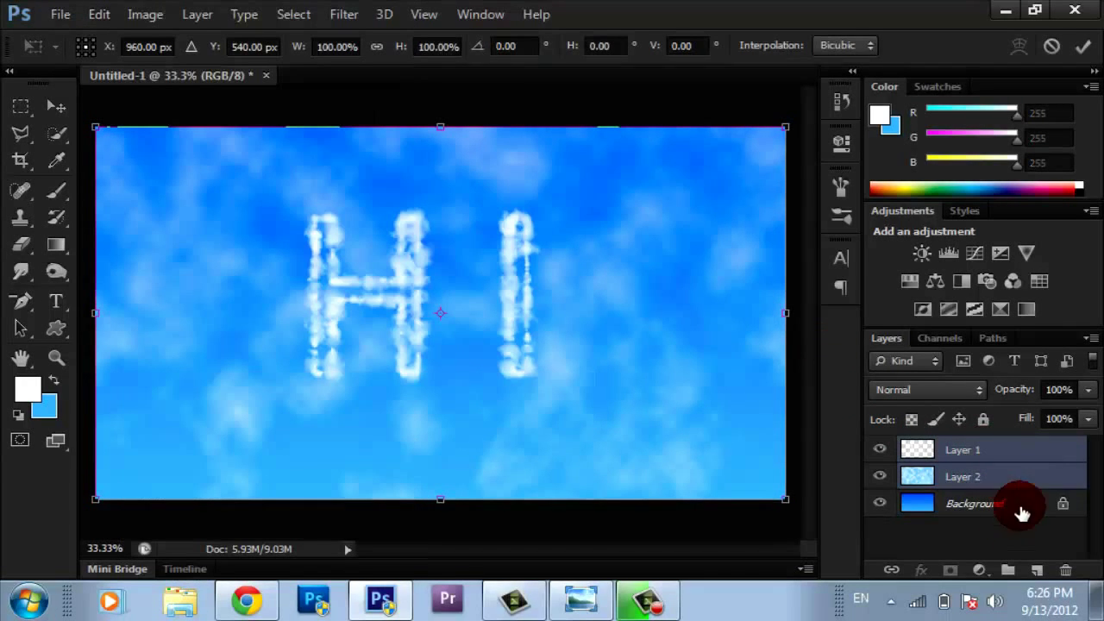
{"action": "left_click_drag", "start_coordinate": [787, 129], "coordinate": [756, 130]}
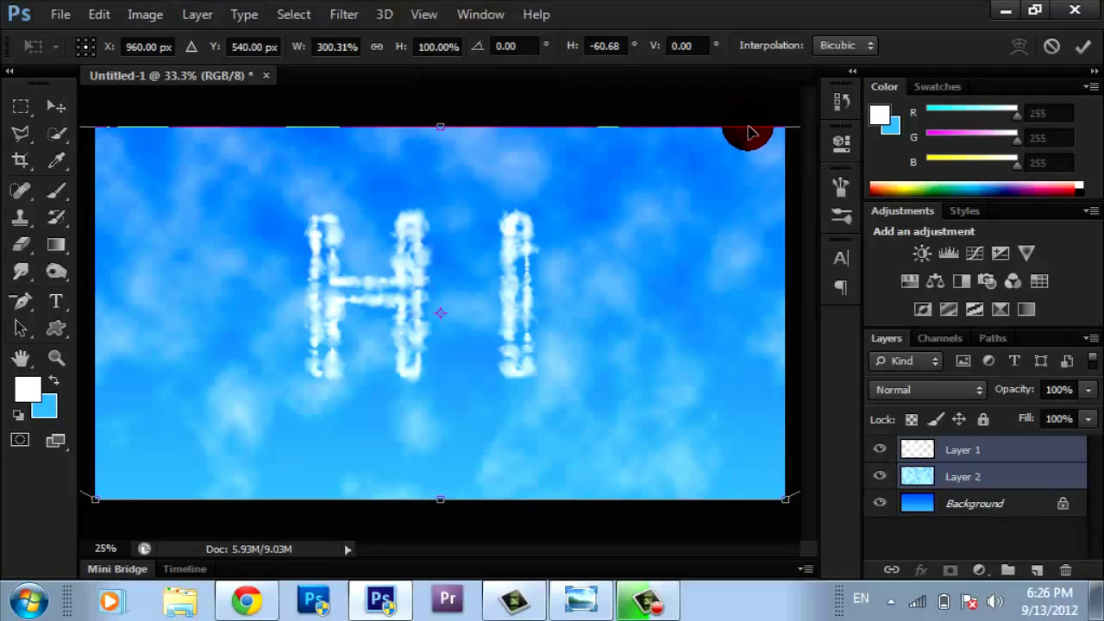
{"action": "key", "text": "ctrl+minus"}
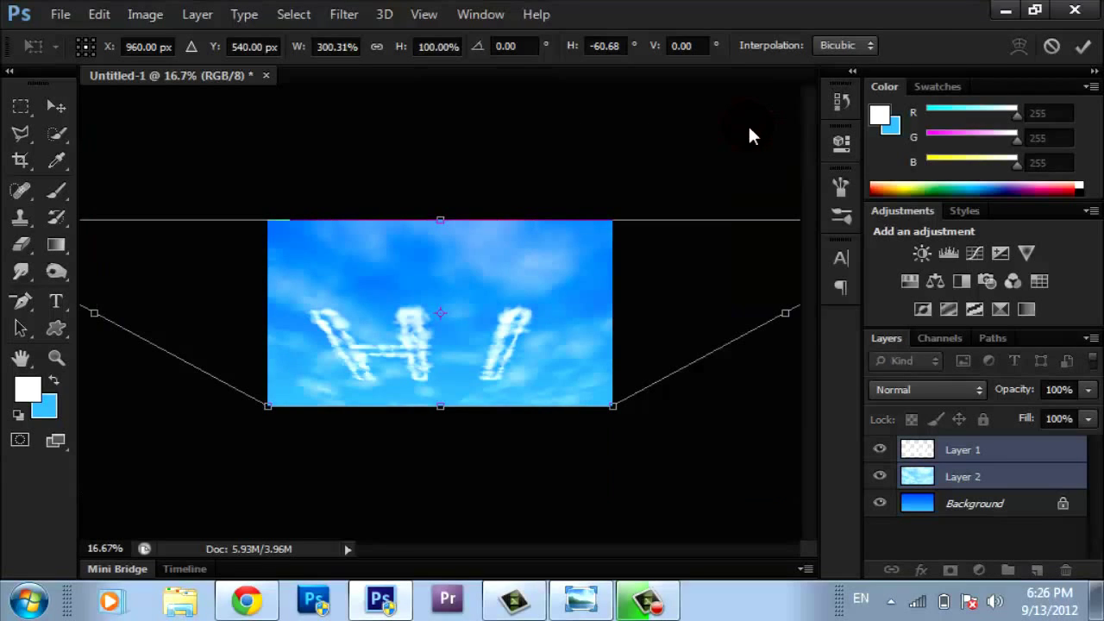
{"action": "left_click", "coordinate": [837, 107]}
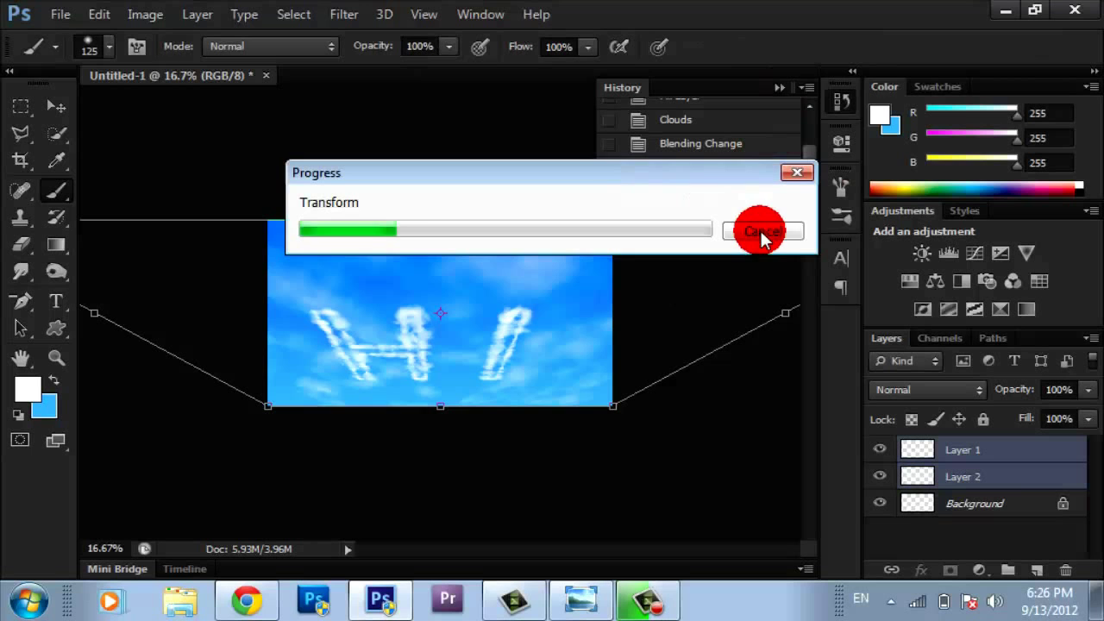
{"action": "left_click", "coordinate": [762, 231]}
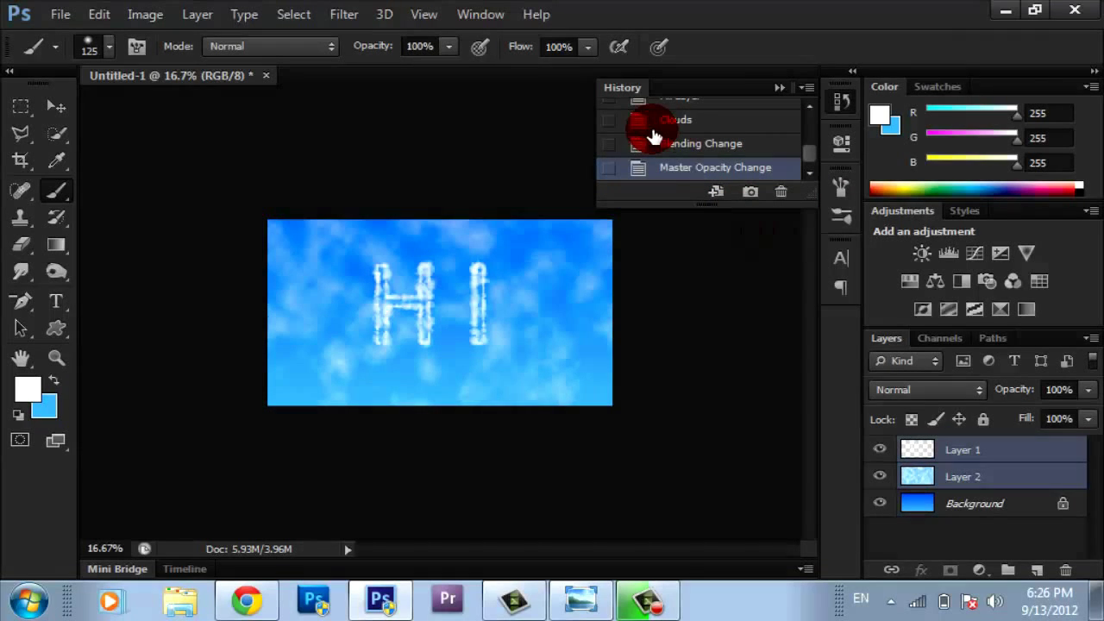
{"action": "left_click", "coordinate": [781, 88]}
- Apply a Perspective transform to both selected layers, widening the upper edge to about 121% and slightly narrowing the lower edge
{"action": "left_click", "coordinate": [107, 16]}
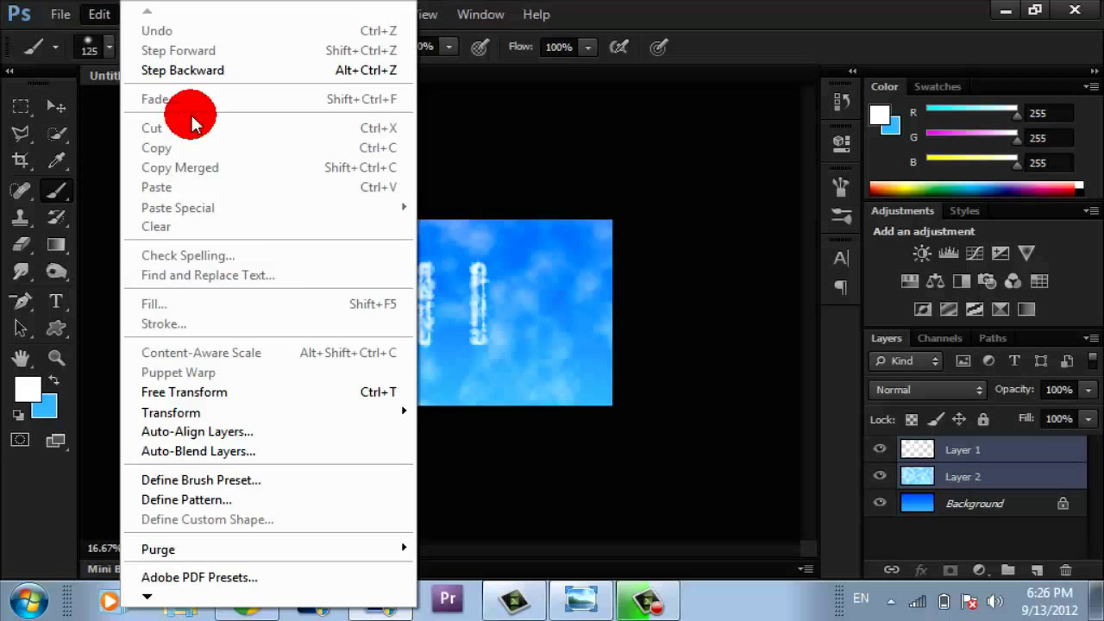
{"action": "mouse_move", "coordinate": [259, 420]}
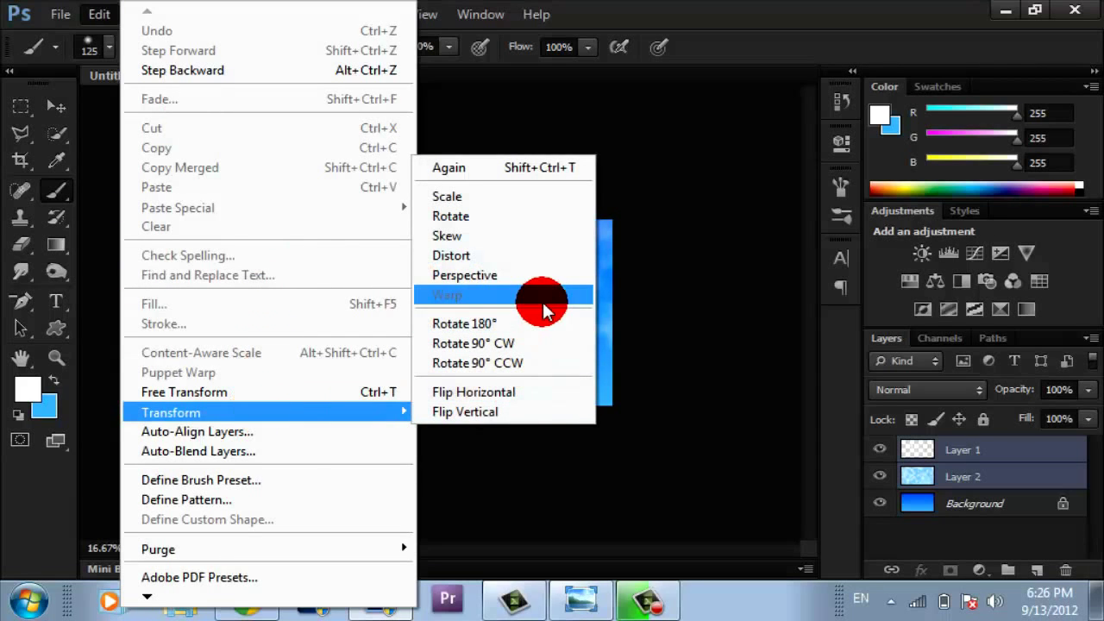
{"action": "left_click", "coordinate": [554, 284]}
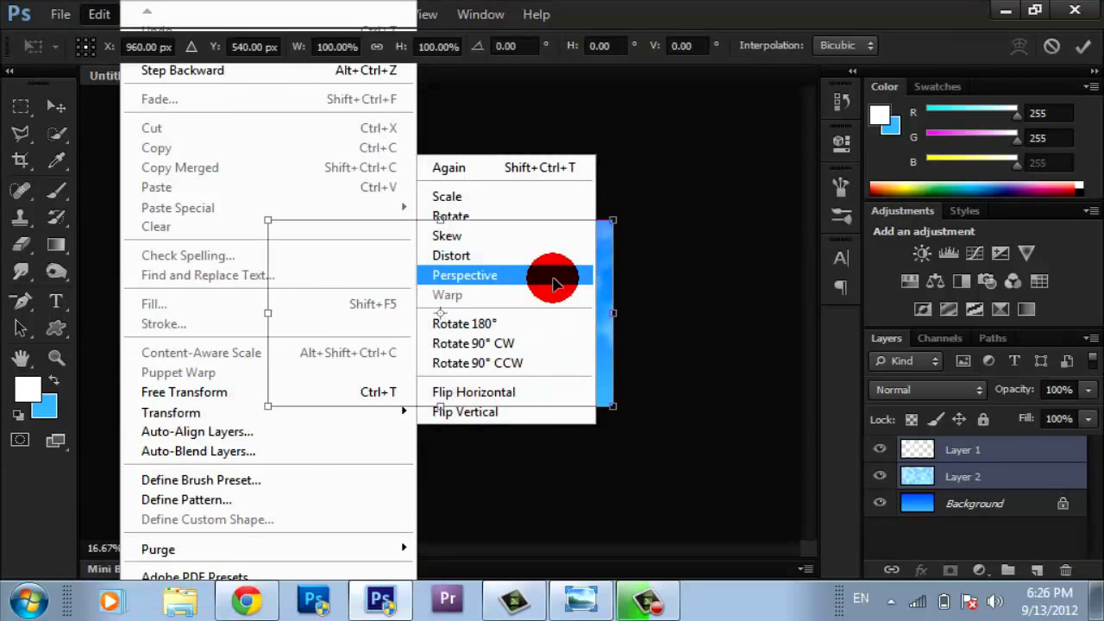
{"action": "mouse_move", "coordinate": [620, 224]}
{"action": "left_mouse_down"}
{"action": "mouse_move", "coordinate": [554, 222]}
{"action": "mouse_move", "coordinate": [616, 229]}
{"action": "mouse_move", "coordinate": [651, 220]}
{"action": "left_mouse_up"}
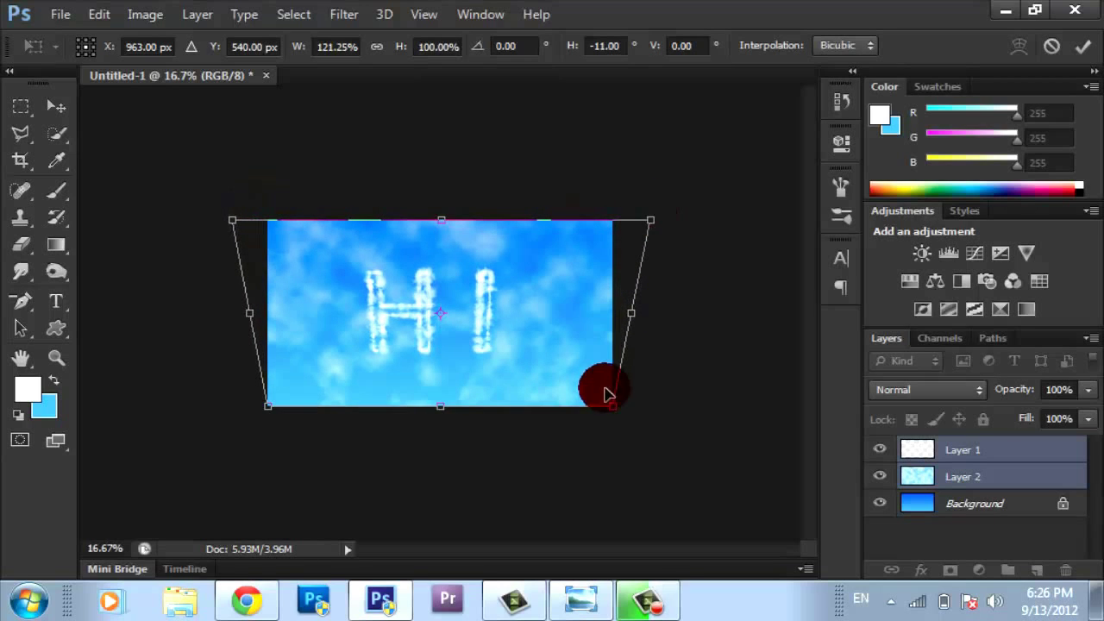
{"action": "left_click_drag", "start_coordinate": [613, 409], "coordinate": [610, 412]}
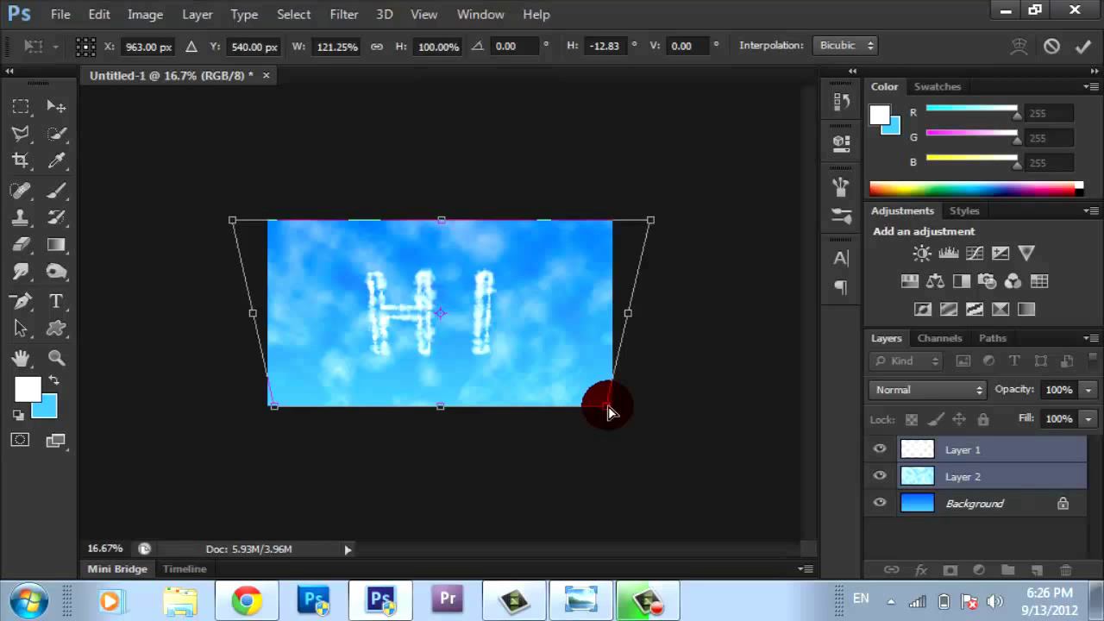
{"action": "key", "text": "b"}
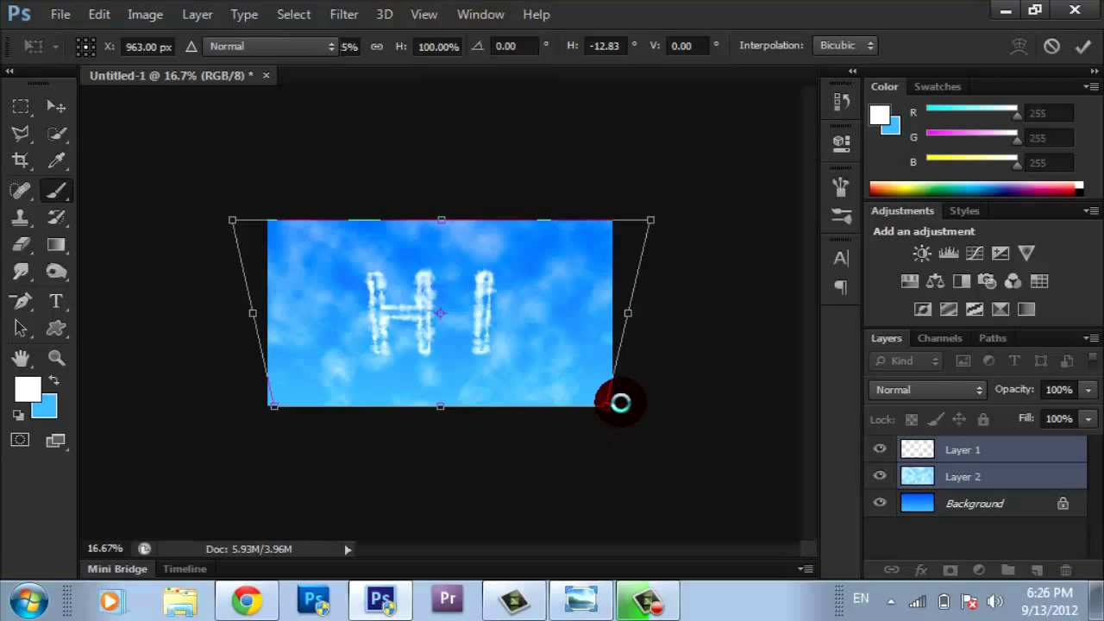
{"action": "key", "text": "Return"}
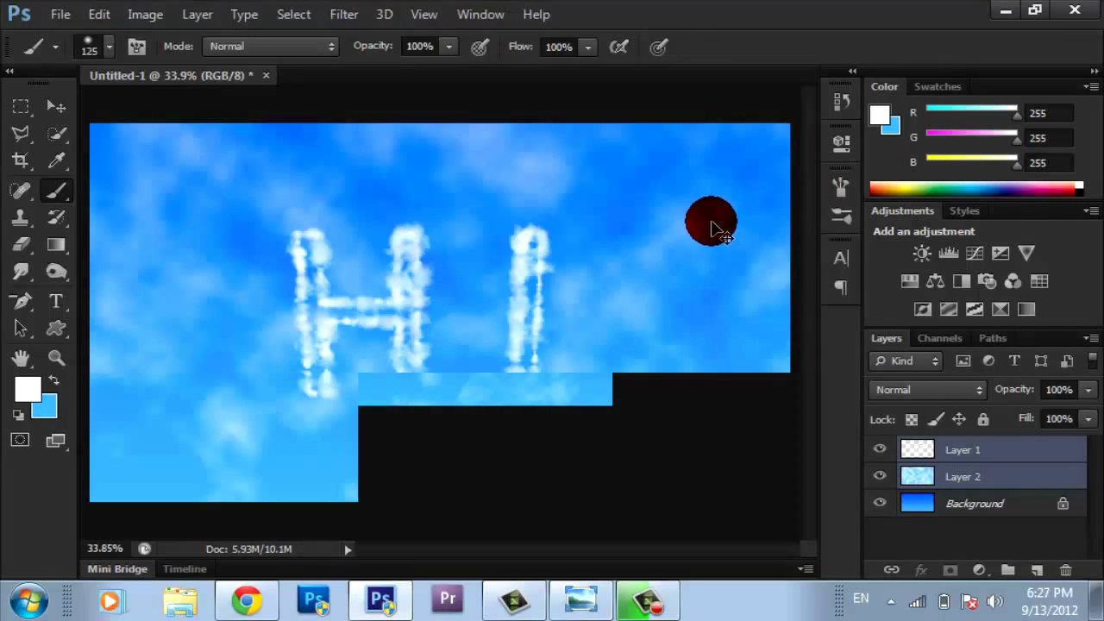
- Open the brush's Transfer settings and dock the Windows taskbar on the right side of the desktop to uncover the stroke preview
{"action": "left_click", "coordinate": [840, 182]}
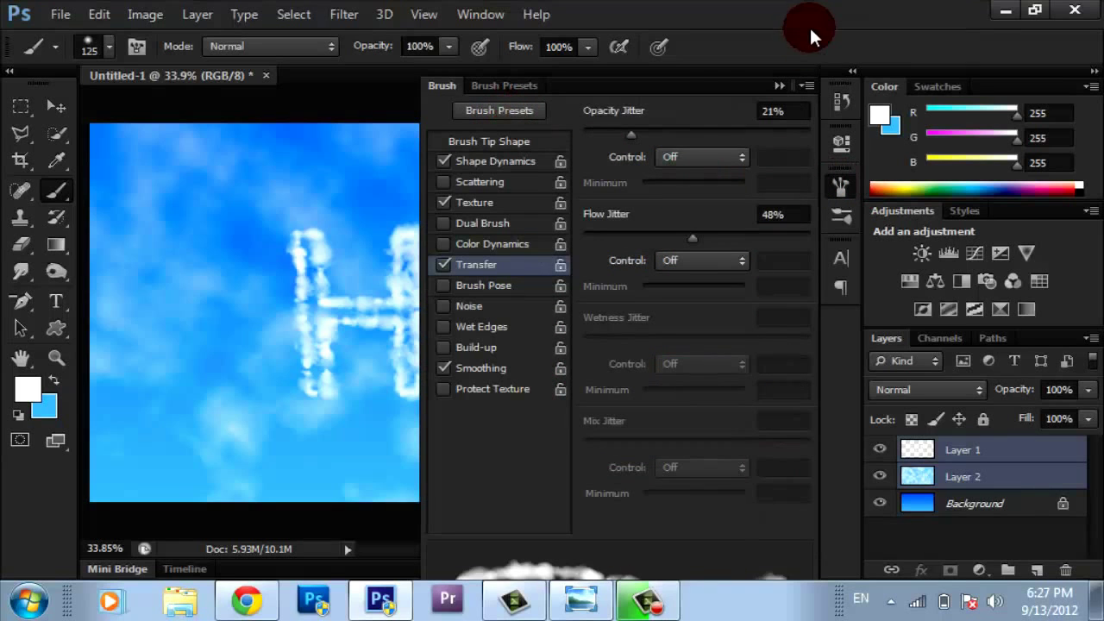
{"action": "left_click", "coordinate": [775, 614]}
{"action": "left_click_drag", "start_coordinate": [1075, 330], "coordinate": [1101, 126]}
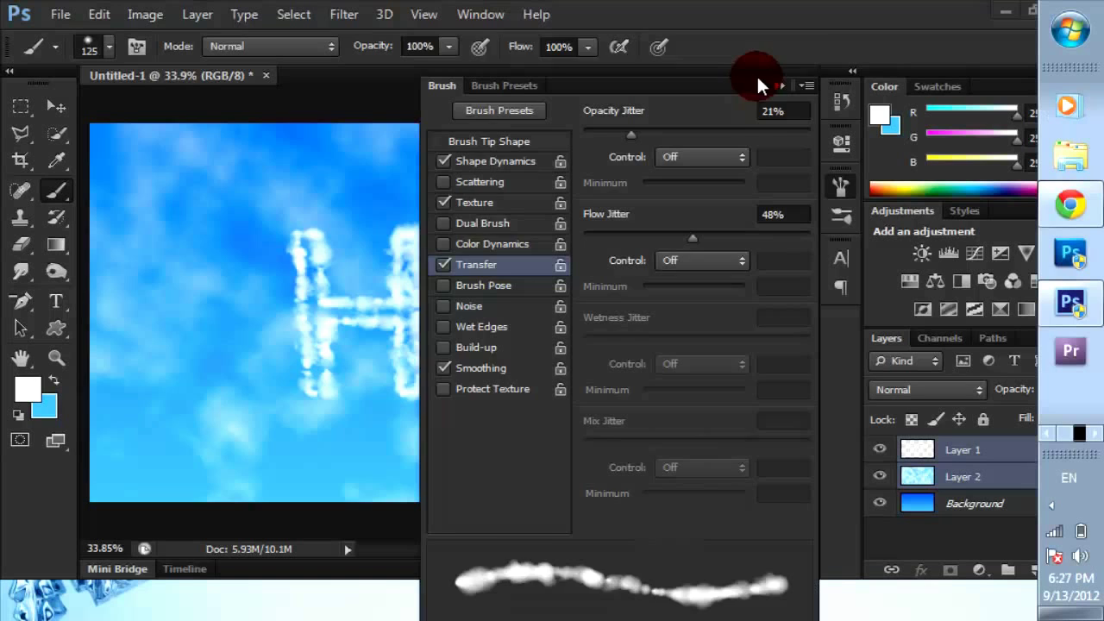
{"action": "mouse_move", "coordinate": [756, 76]}
{"action": "left_mouse_down"}
{"action": "mouse_move", "coordinate": [764, 64]}
{"action": "mouse_move", "coordinate": [742, 38]}
{"action": "left_mouse_up"}
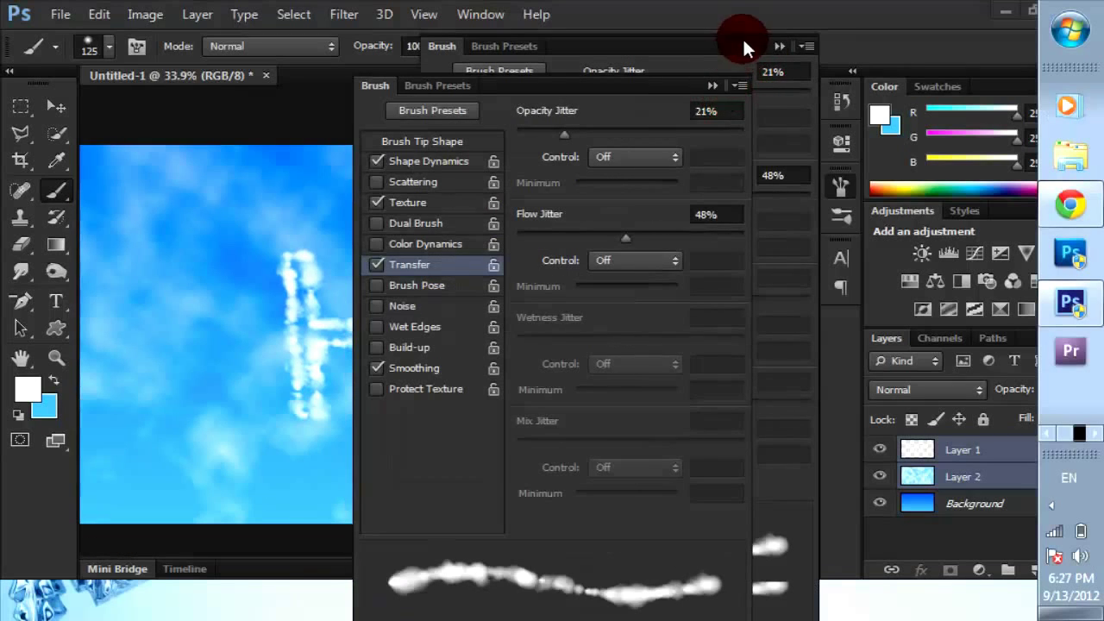
{"action": "left_click_drag", "start_coordinate": [717, 110], "coordinate": [715, 124]}
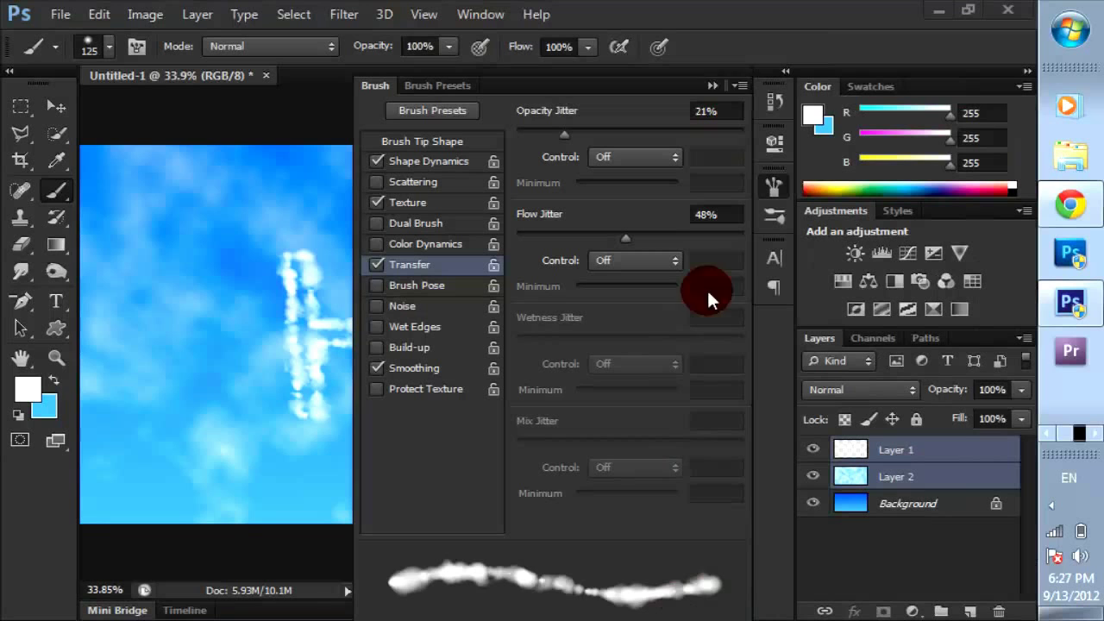
- Move the Brush and Brush Presets panel group above History in the collapsed panel column and check the brush's Transfer settings
{"action": "left_click", "coordinate": [785, 153]}
{"action": "mouse_move", "coordinate": [785, 128]}
{"action": "left_mouse_down"}
{"action": "mouse_move", "coordinate": [781, 72]}
{"action": "mouse_move", "coordinate": [788, 103]}
{"action": "mouse_move", "coordinate": [751, 112]}
{"action": "mouse_move", "coordinate": [775, 108]}
{"action": "left_mouse_up"}
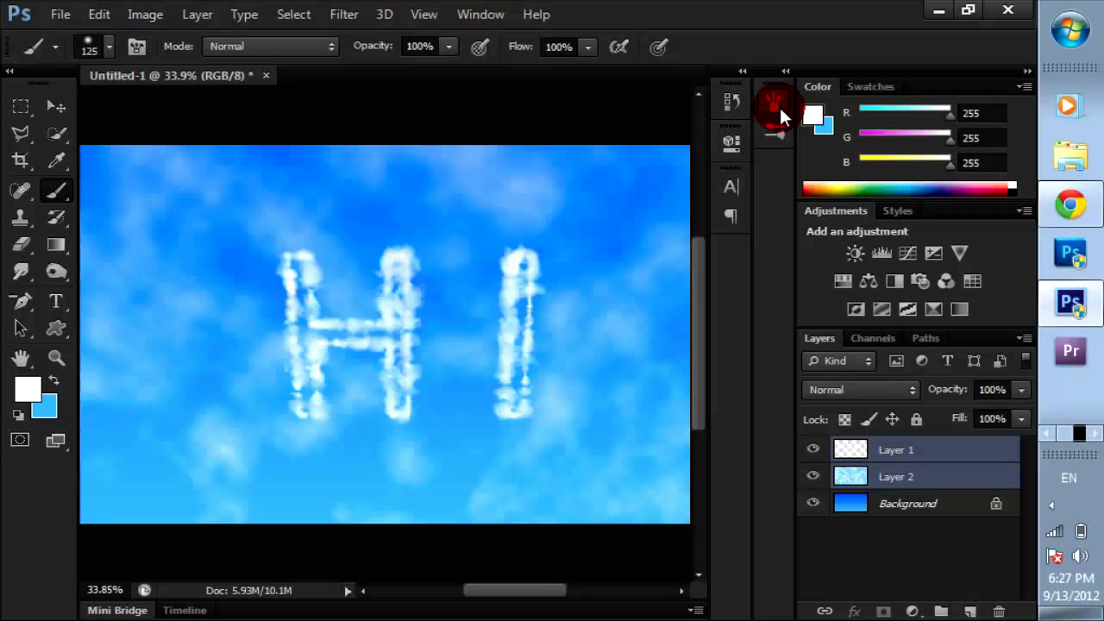
{"action": "left_click", "coordinate": [779, 104]}
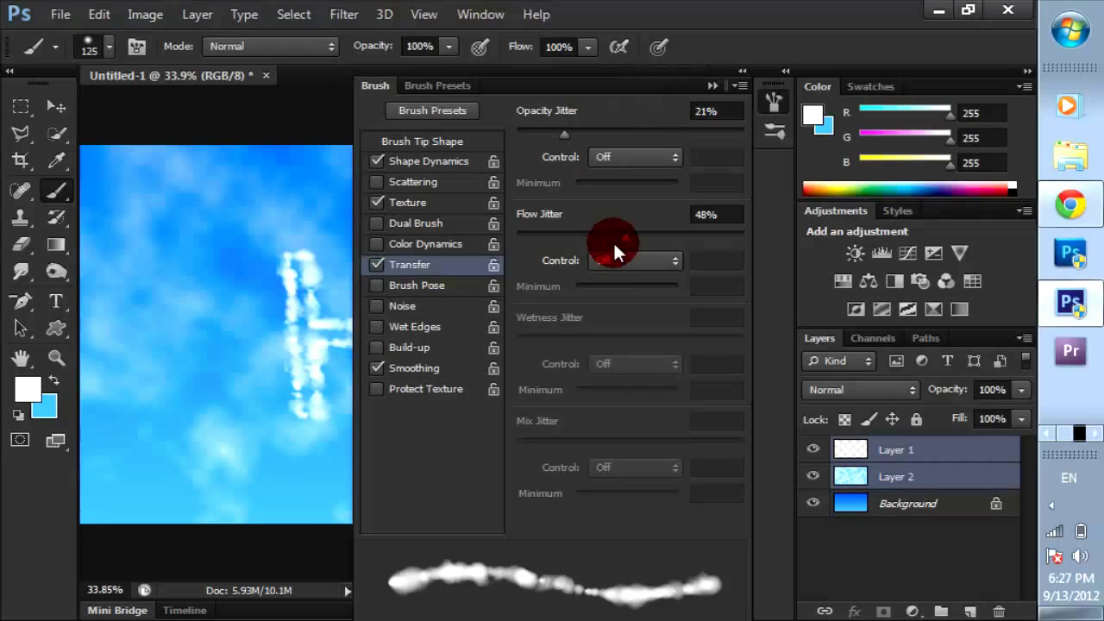
{"action": "key", "text": "Return"}
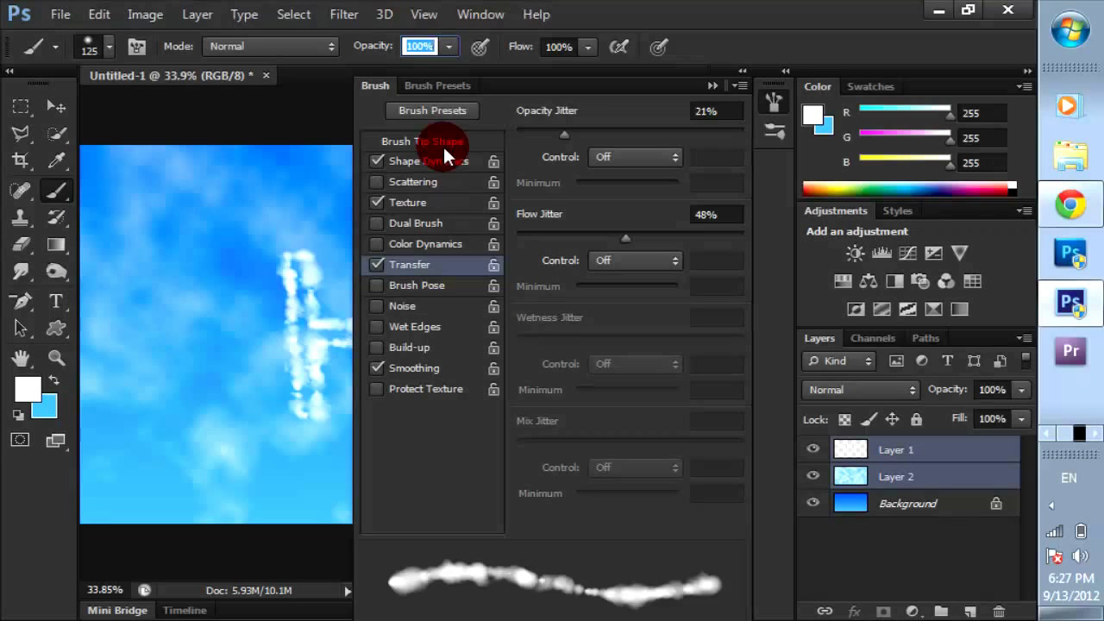
{"action": "left_click", "coordinate": [715, 84]}
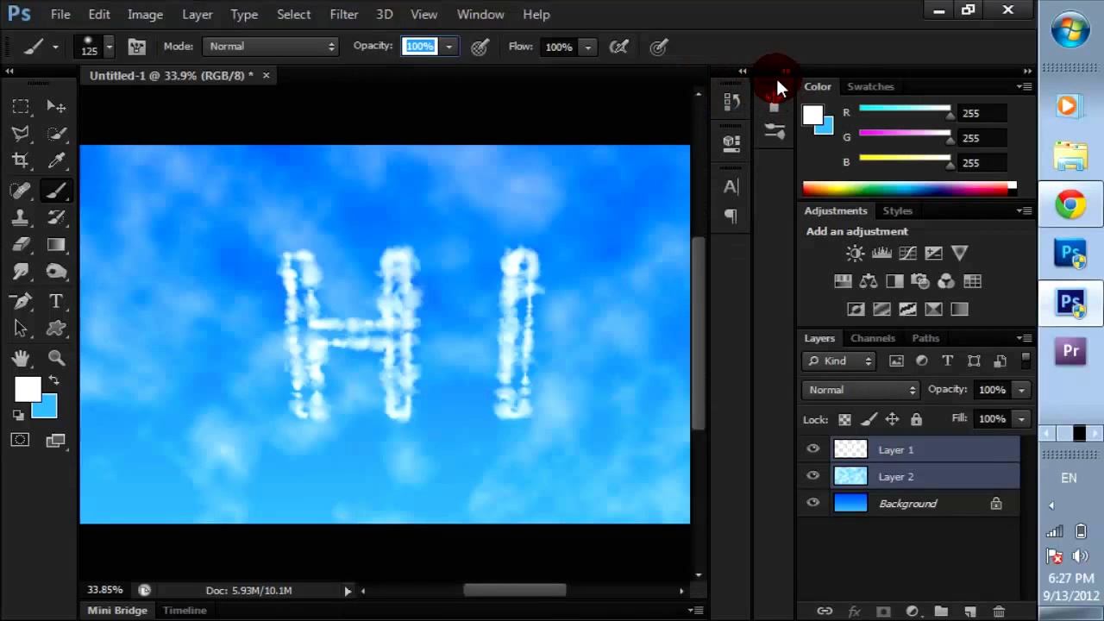
{"action": "mouse_move", "coordinate": [777, 79]}
{"action": "left_mouse_down"}
{"action": "mouse_move", "coordinate": [732, 89]}
{"action": "mouse_move", "coordinate": [736, 79]}
{"action": "mouse_move", "coordinate": [695, 143]}
{"action": "mouse_move", "coordinate": [776, 172]}
{"action": "left_mouse_up"}
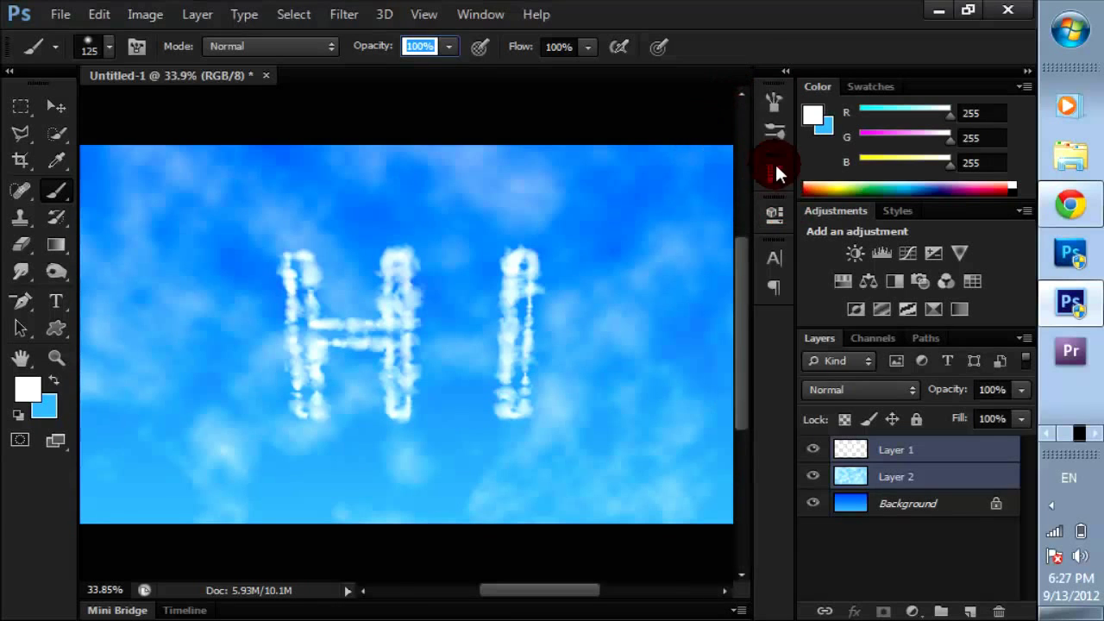
{"action": "left_click", "coordinate": [774, 105]}
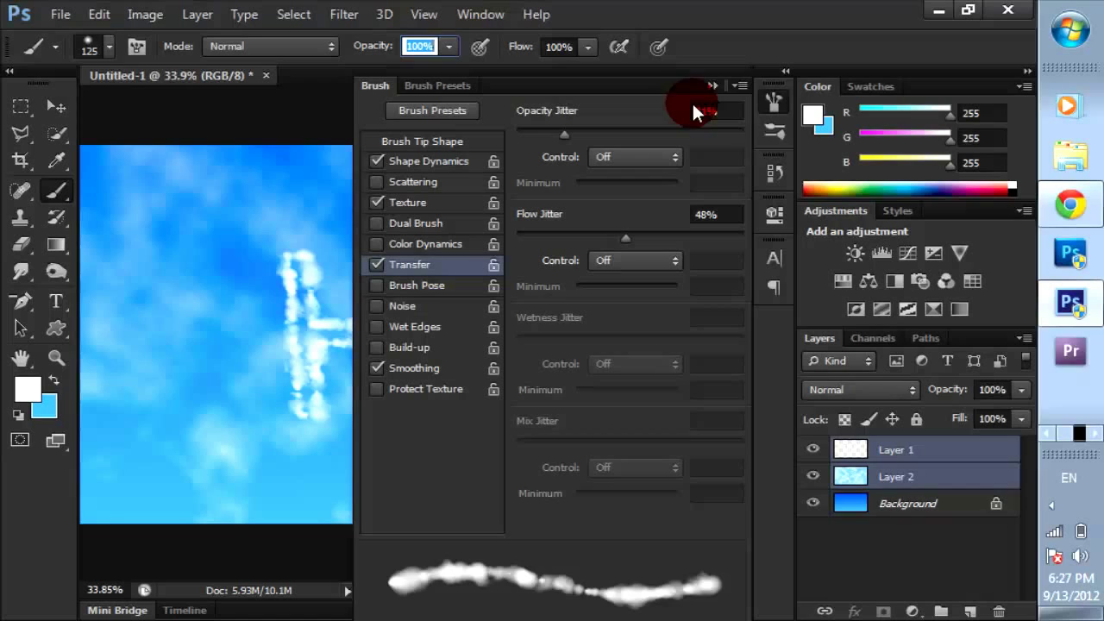
{"action": "left_click", "coordinate": [716, 86]}
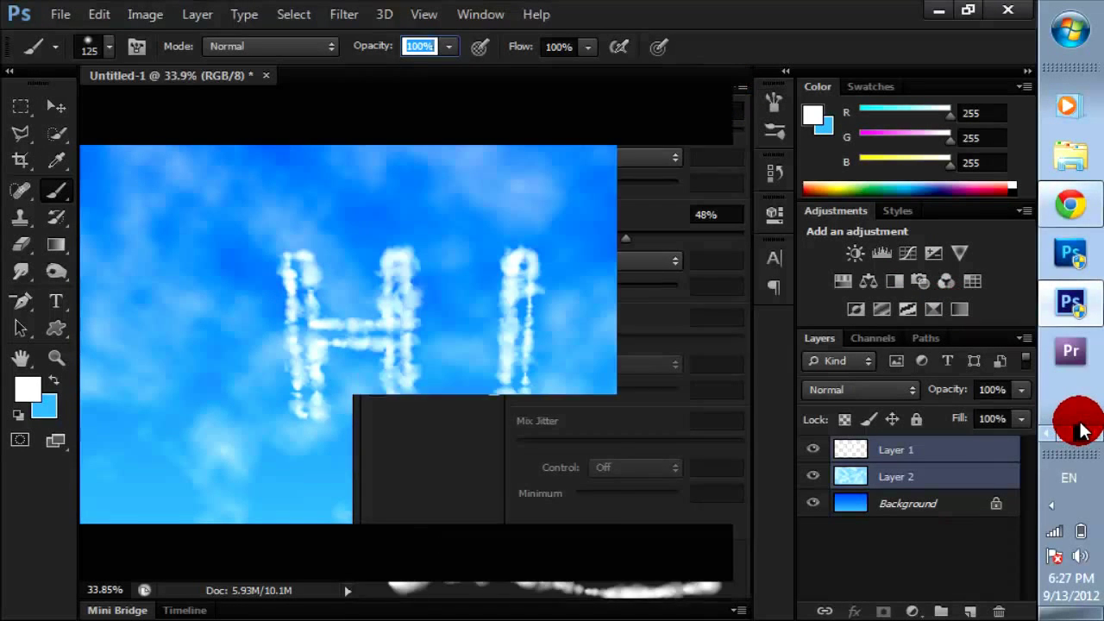
- Dock the Windows taskbar along the lower edge of the desktop and pick the soft 125 px brush preset
{"action": "left_click_drag", "start_coordinate": [1082, 414], "coordinate": [364, 578]}
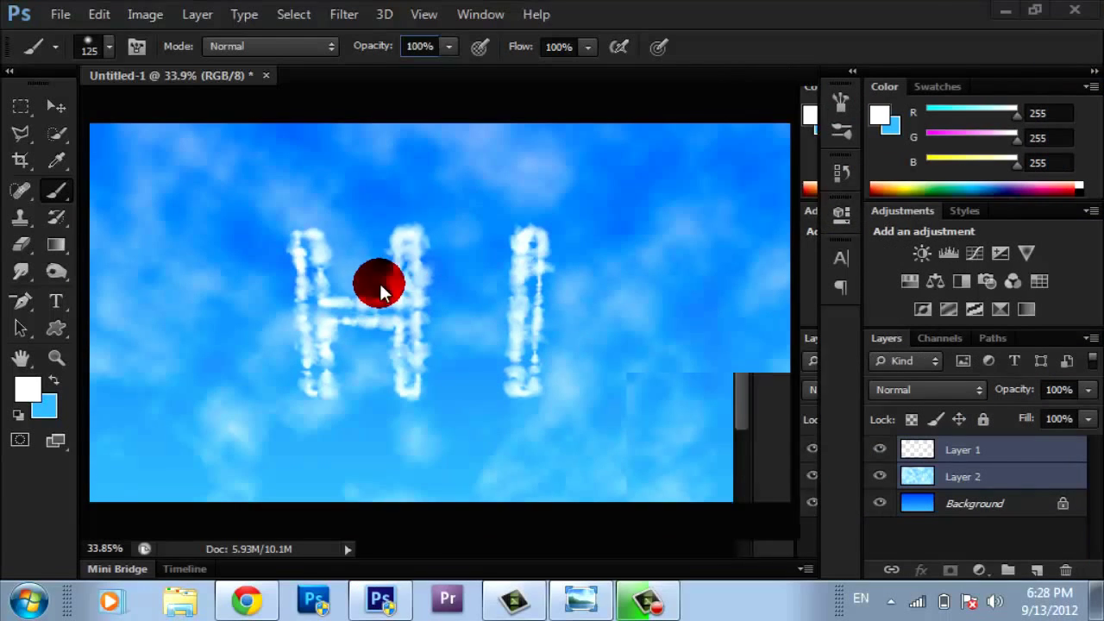
{"action": "left_click", "coordinate": [109, 50]}
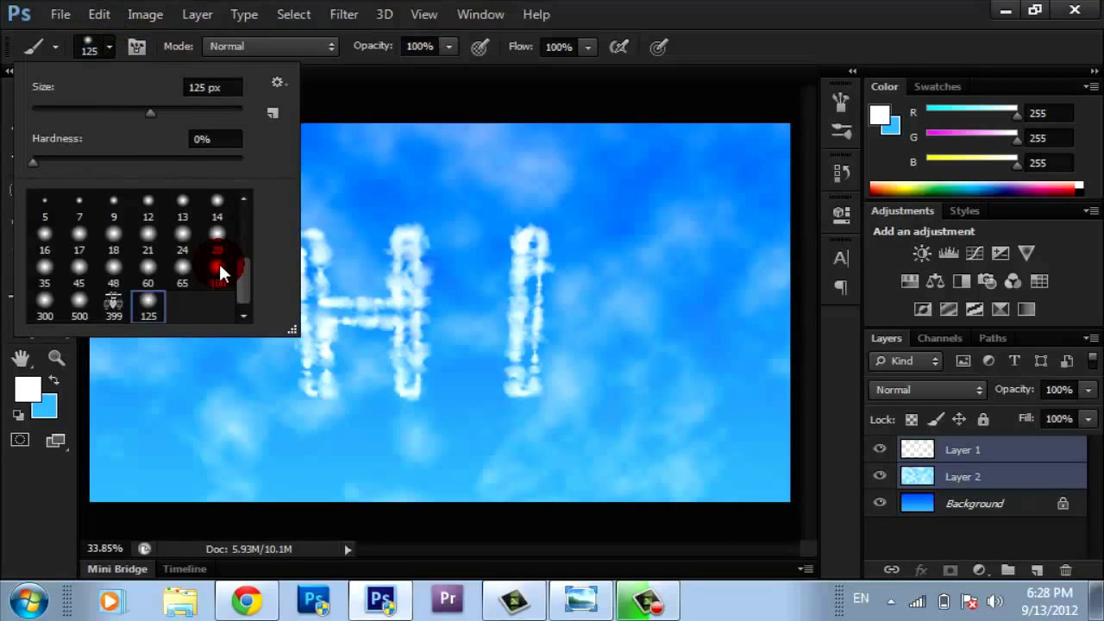
{"action": "left_click", "coordinate": [145, 301]}
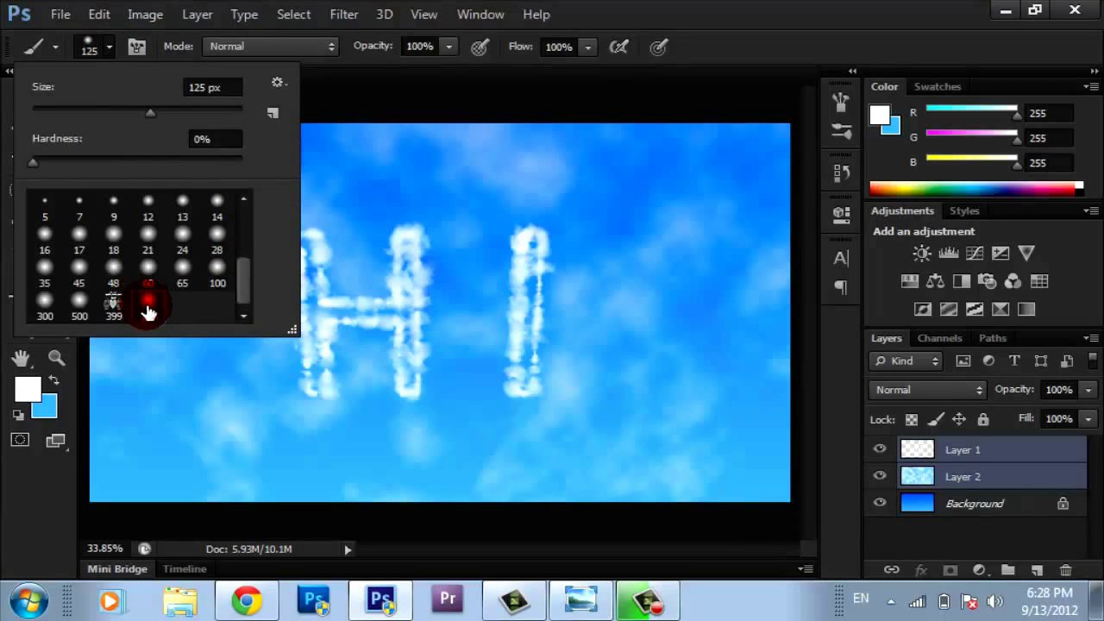
{"action": "left_click", "coordinate": [98, 14]}
{"action": "left_click", "coordinate": [637, 430]}
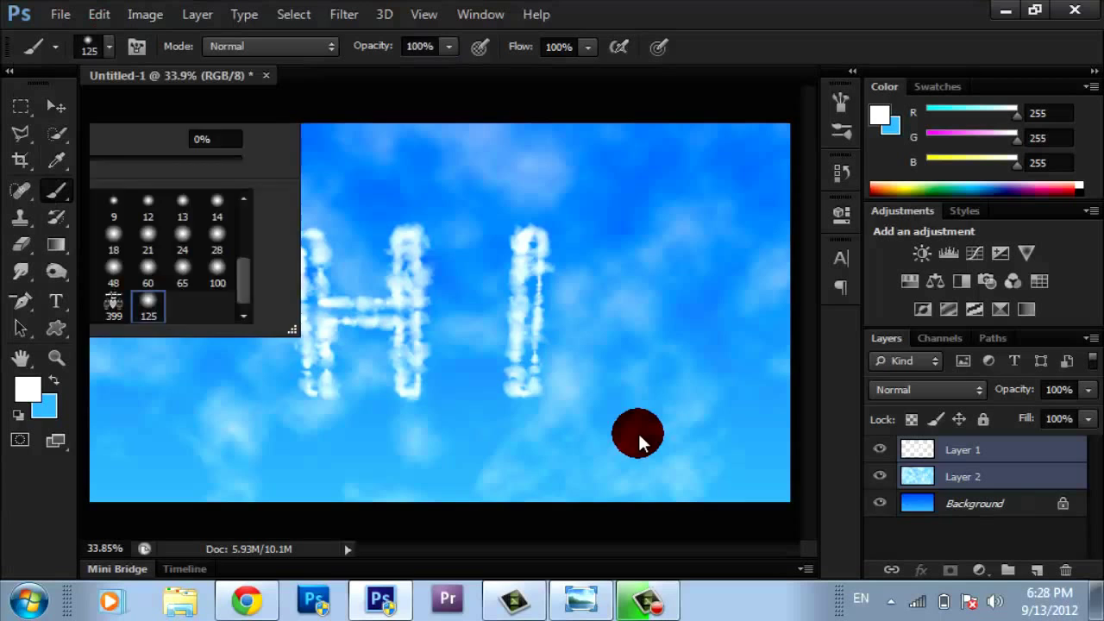
- Create a new empty layer above Layer 1 and make it the active layer
{"action": "left_click", "coordinate": [921, 470]}
{"action": "left_click", "coordinate": [978, 465]}
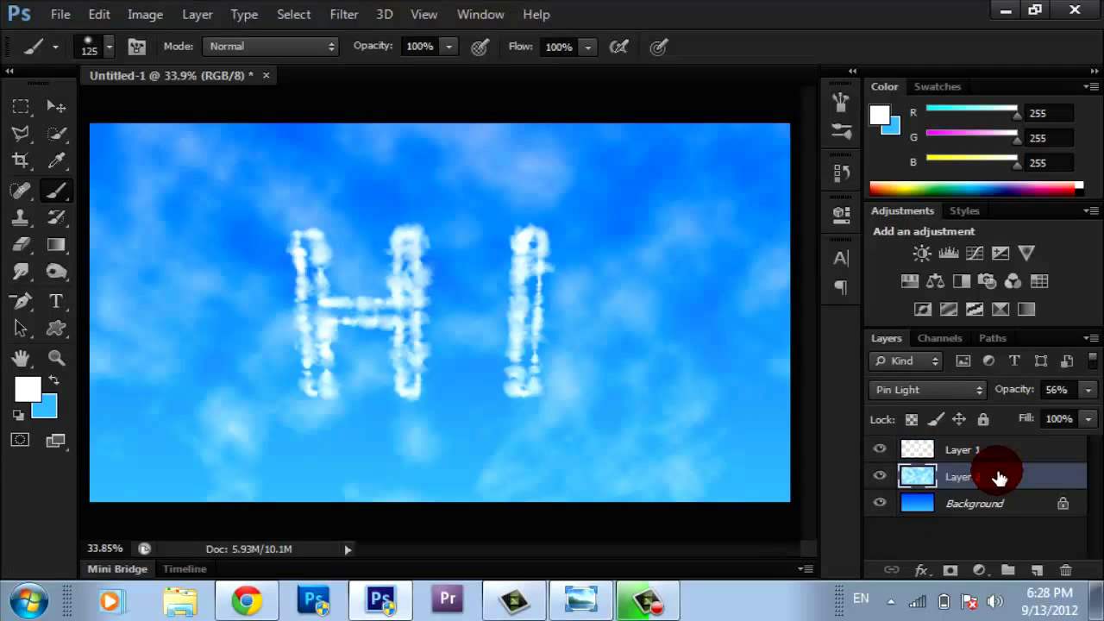
{"action": "left_click", "coordinate": [997, 451]}
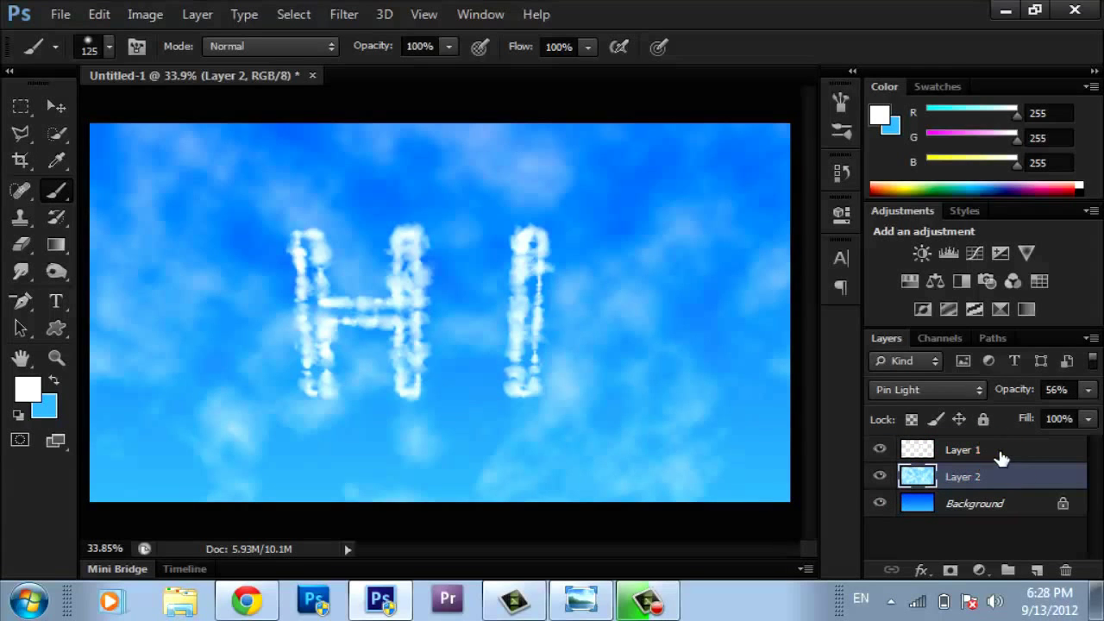
{"action": "left_click", "coordinate": [1006, 468]}
{"action": "left_click", "coordinate": [993, 454]}
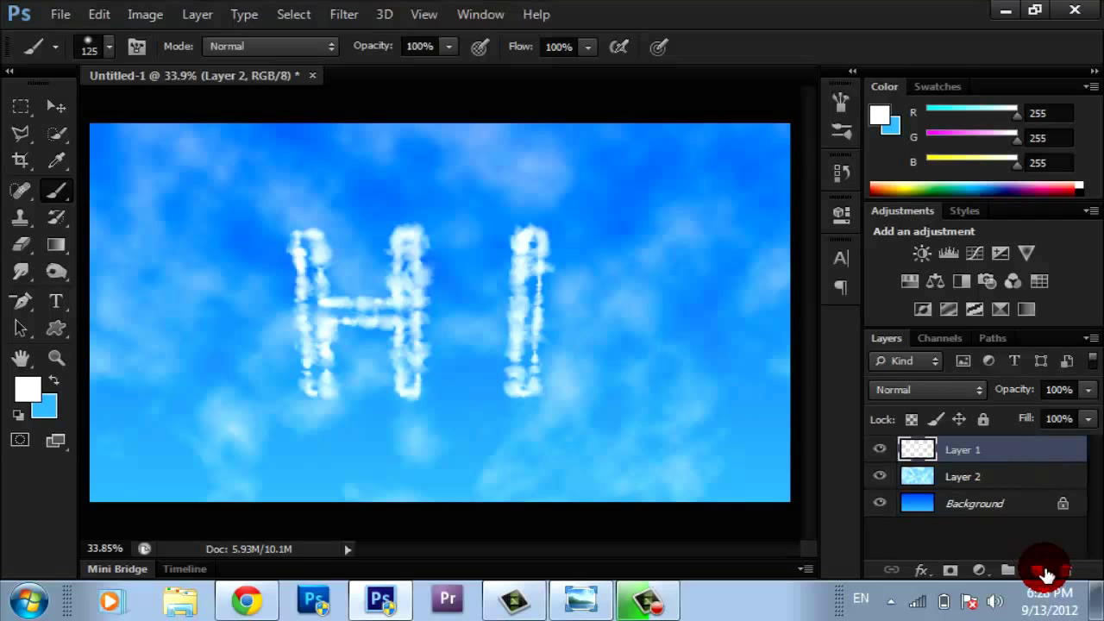
{"action": "left_click", "coordinate": [1042, 570]}
{"action": "left_click_drag", "start_coordinate": [1043, 573], "coordinate": [1042, 572]}
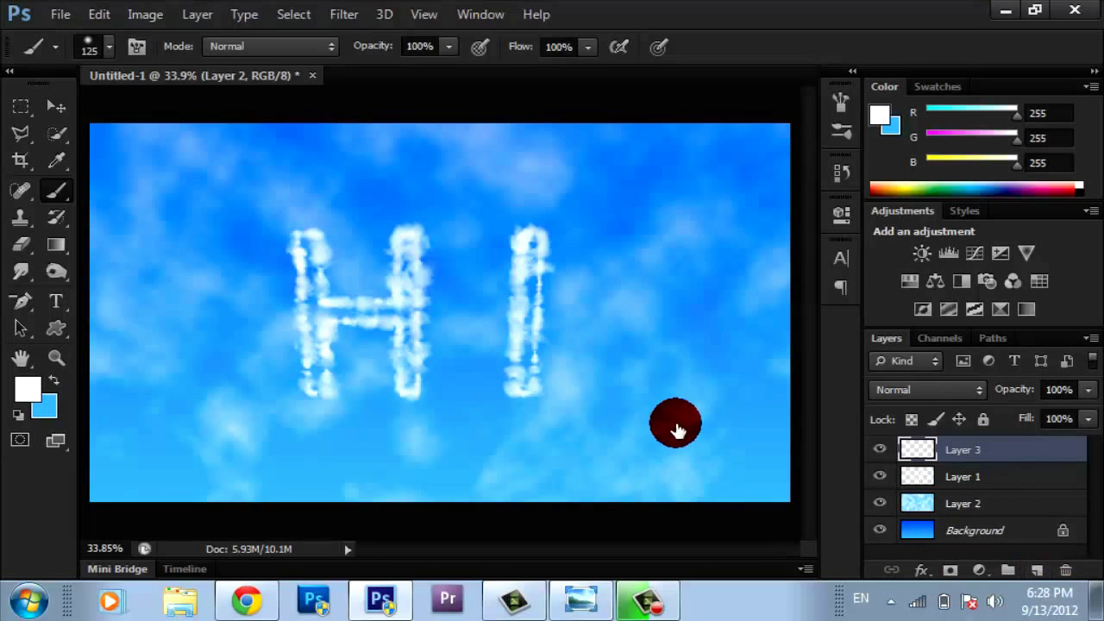
{"action": "left_click", "coordinate": [979, 453]}
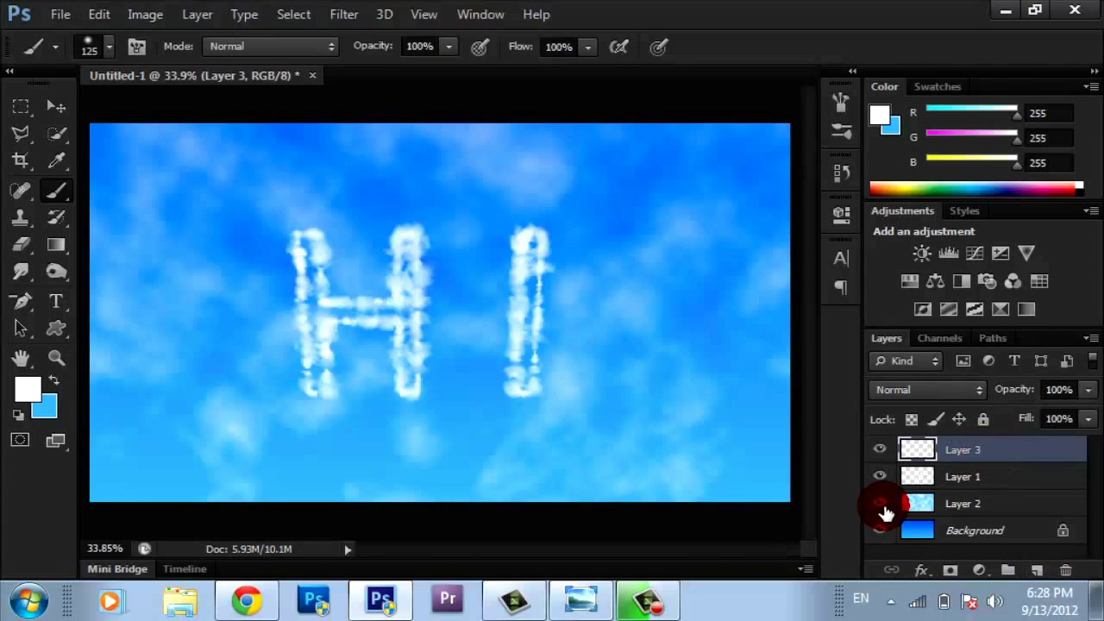
- Hide Layer 1 and toggle the other layers to check them, leaving Layer 3, Layer 2 and Background shown
{"action": "left_click", "coordinate": [880, 475]}
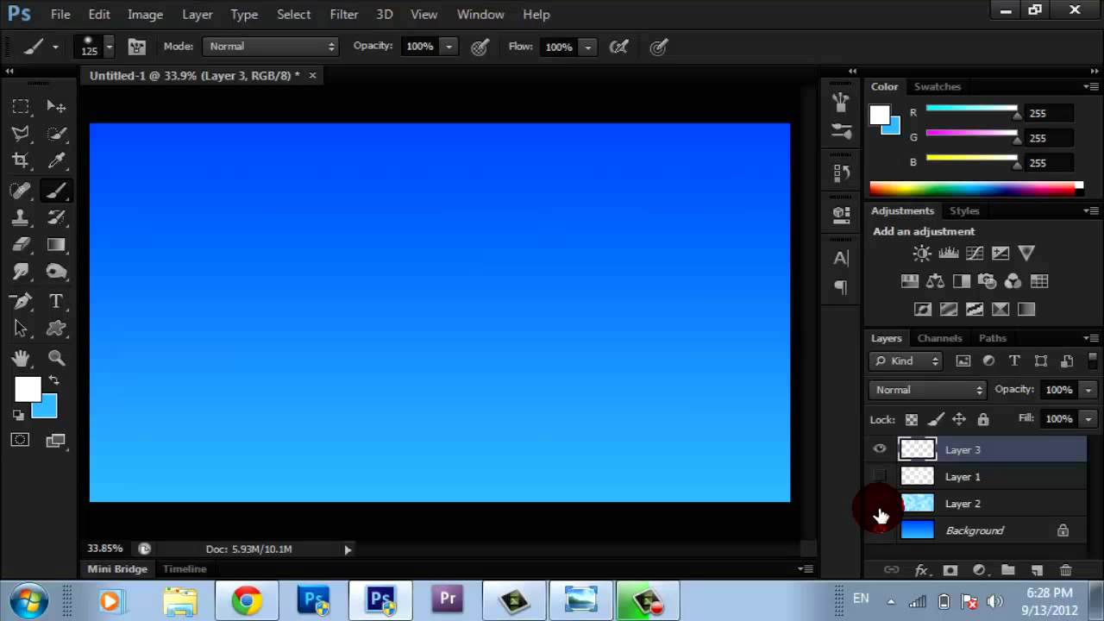
{"action": "left_click", "coordinate": [879, 528]}
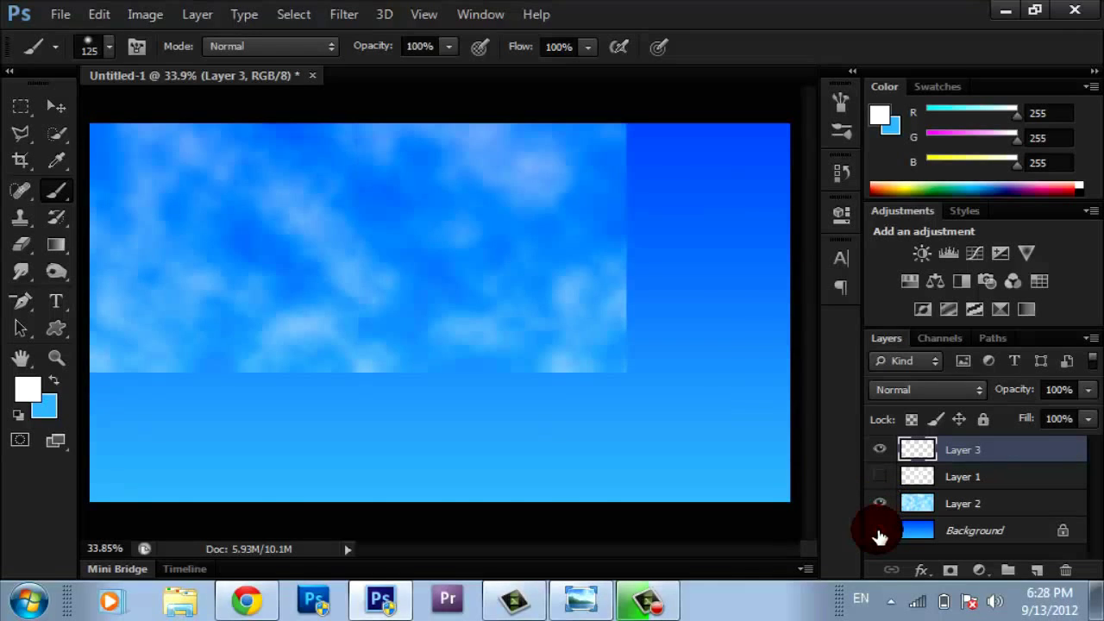
{"action": "left_click", "coordinate": [714, 326]}
{"action": "left_click", "coordinate": [881, 497]}
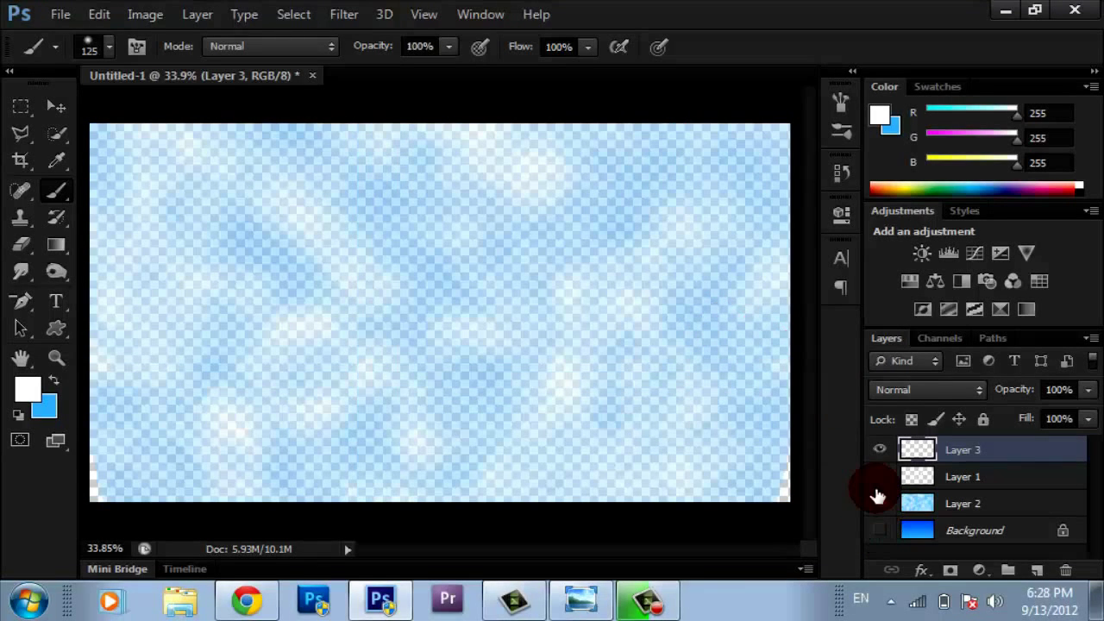
{"action": "left_click", "coordinate": [883, 459]}
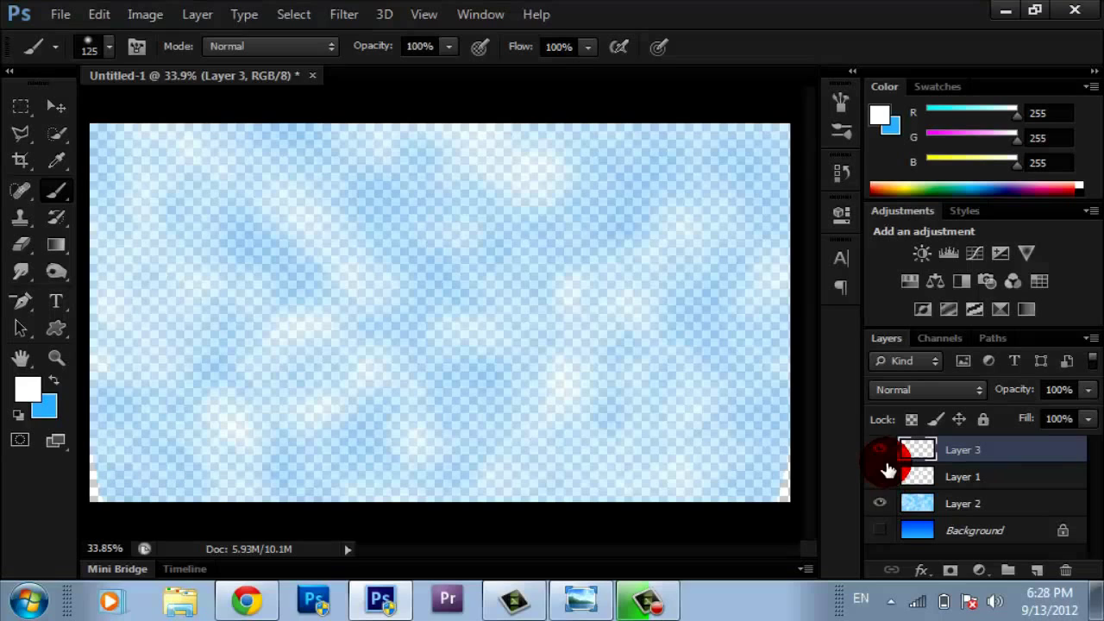
{"action": "left_click", "coordinate": [880, 448]}
{"action": "left_click", "coordinate": [881, 449]}
{"action": "left_click", "coordinate": [880, 449]}
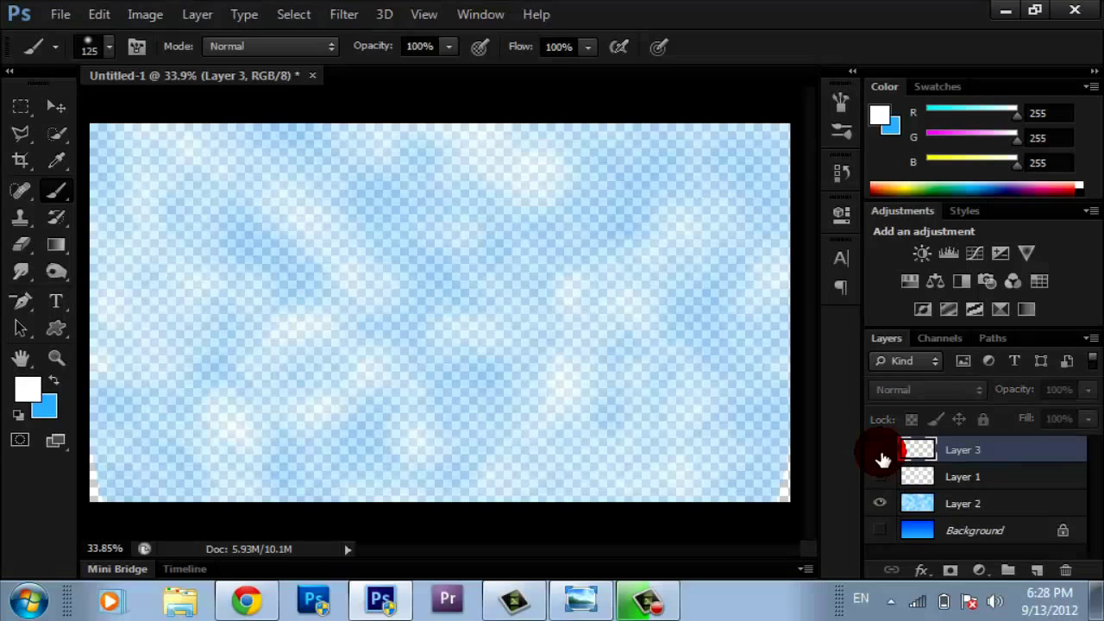
{"action": "left_click", "coordinate": [876, 516]}
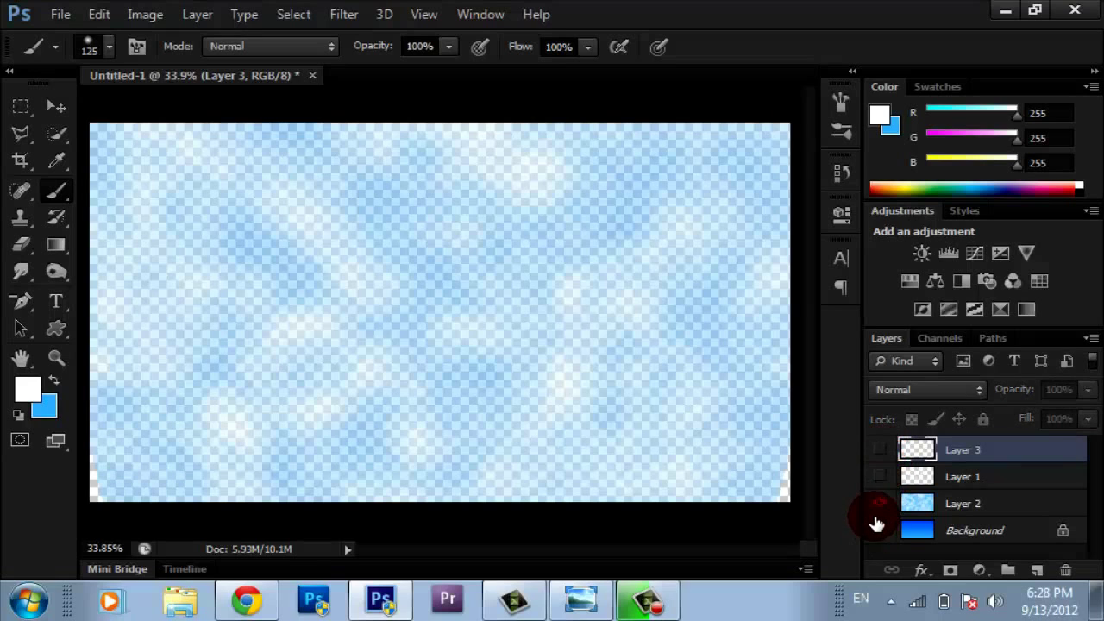
{"action": "left_click", "coordinate": [880, 449]}
{"action": "left_click", "coordinate": [878, 531]}
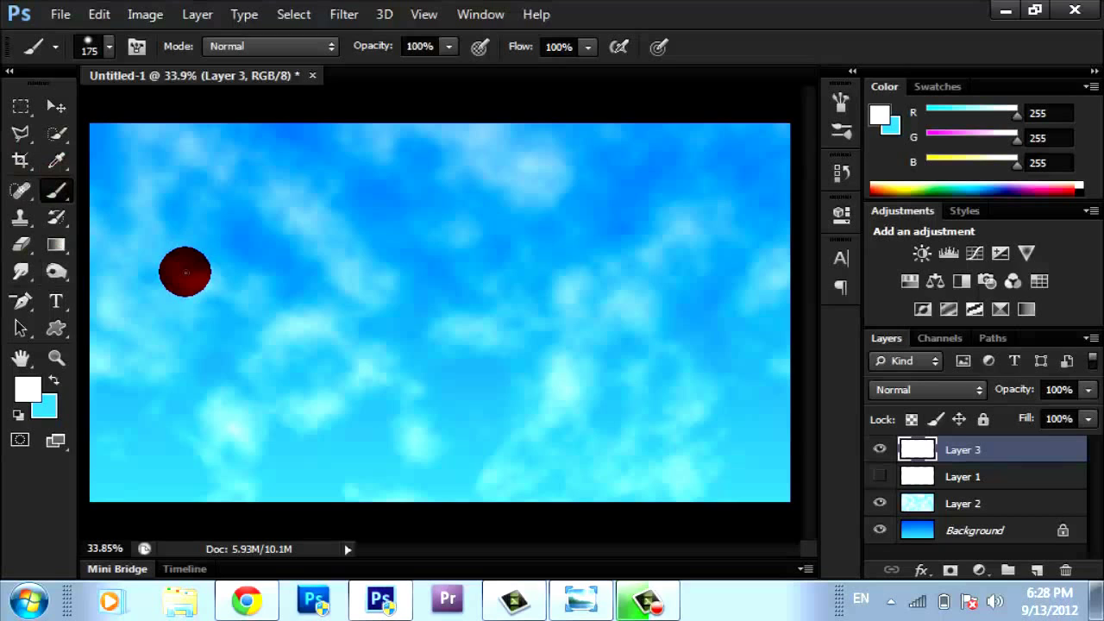
- Enlarge the brush to 1500 px and dab textured white cloud puffs on Layer 3, around the canvas's left-centre area
{"action": "key", "text": "bracketright"}
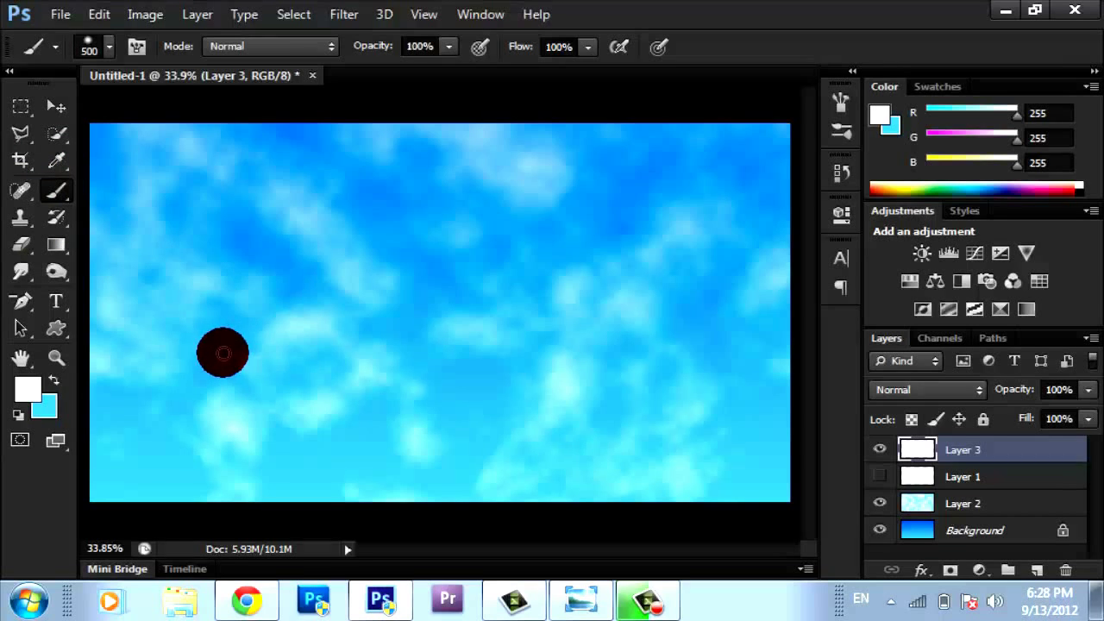
{"action": "key", "text": "bracketright"}
{"action": "key", "text": "bracketright"}
{"action": "key", "text": "bracketright"}
{"action": "key", "text": "bracketright"}
{"action": "key", "text": "bracketright"}
{"action": "key", "text": "bracketright"}
{"action": "key", "text": "bracketright"}
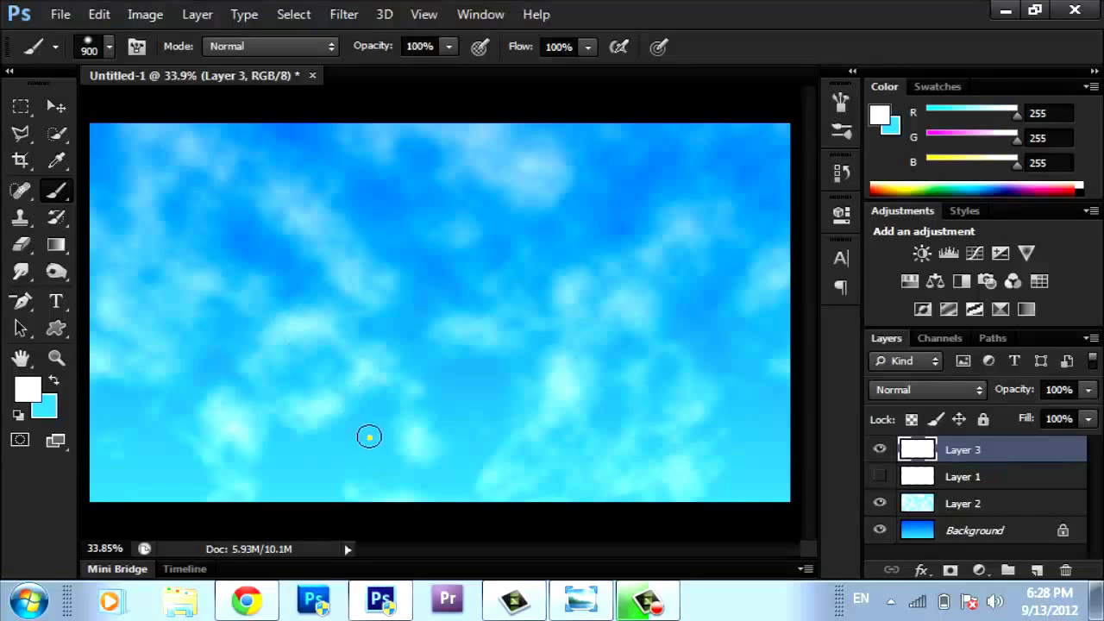
{"action": "key", "text": "bracketright"}
{"action": "key", "text": "bracketright"}
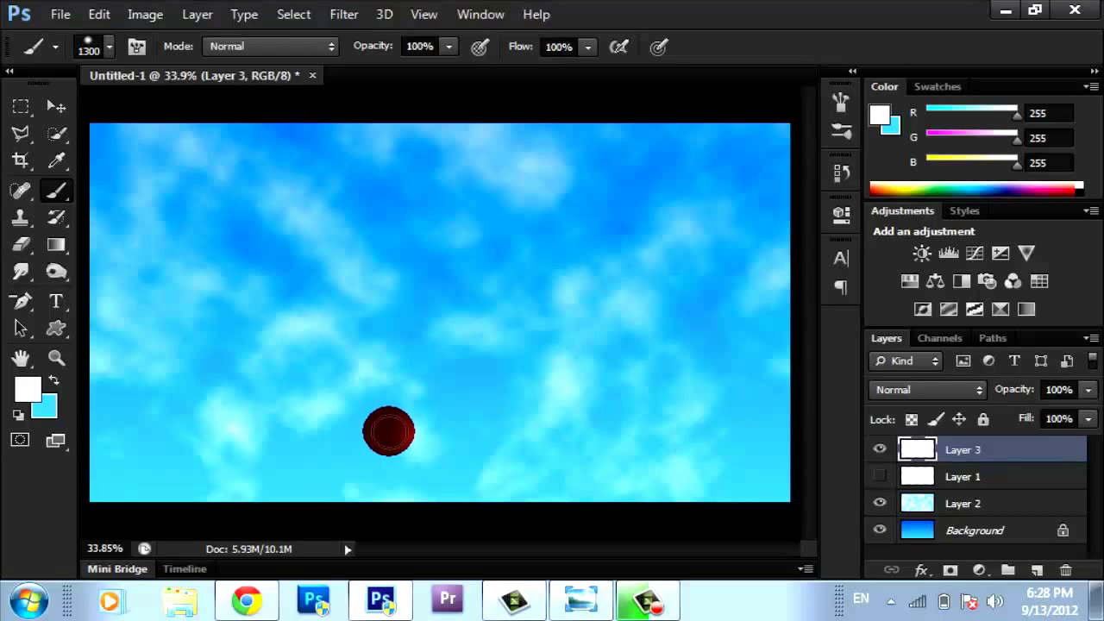
{"action": "key", "text": "bracketright"}
{"action": "key", "text": "bracketright"}
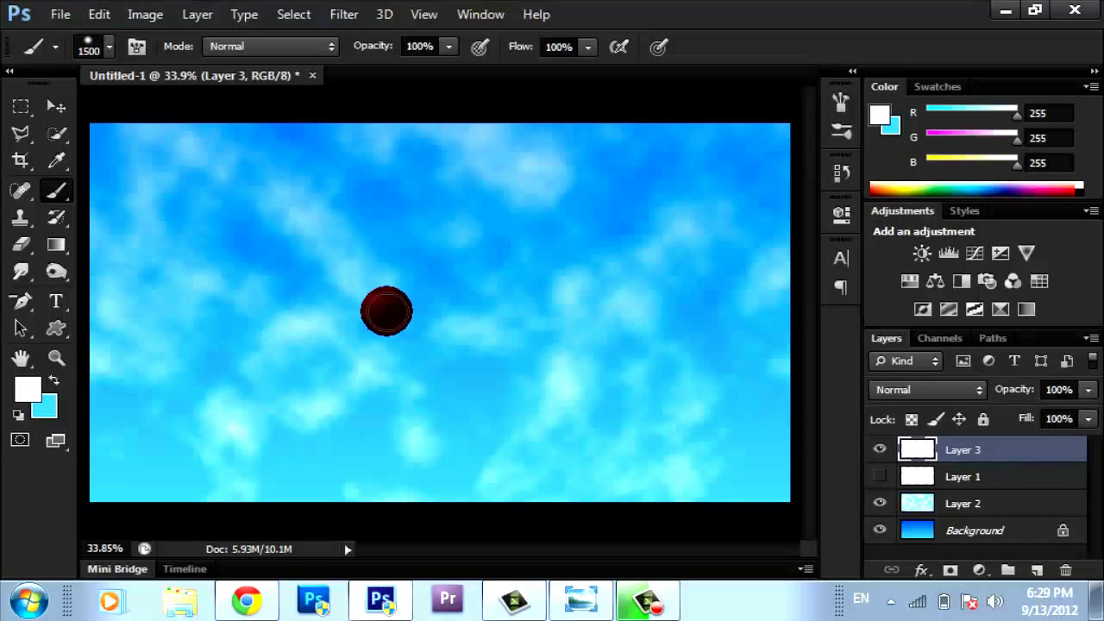
{"action": "left_click", "coordinate": [369, 436]}
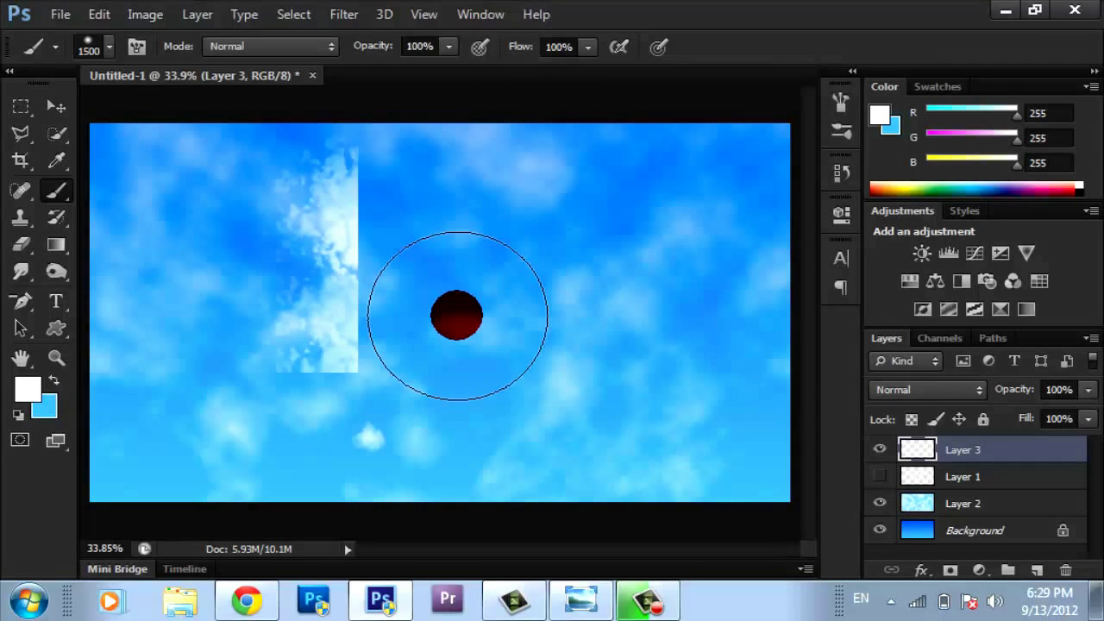
{"action": "left_click", "coordinate": [479, 299]}
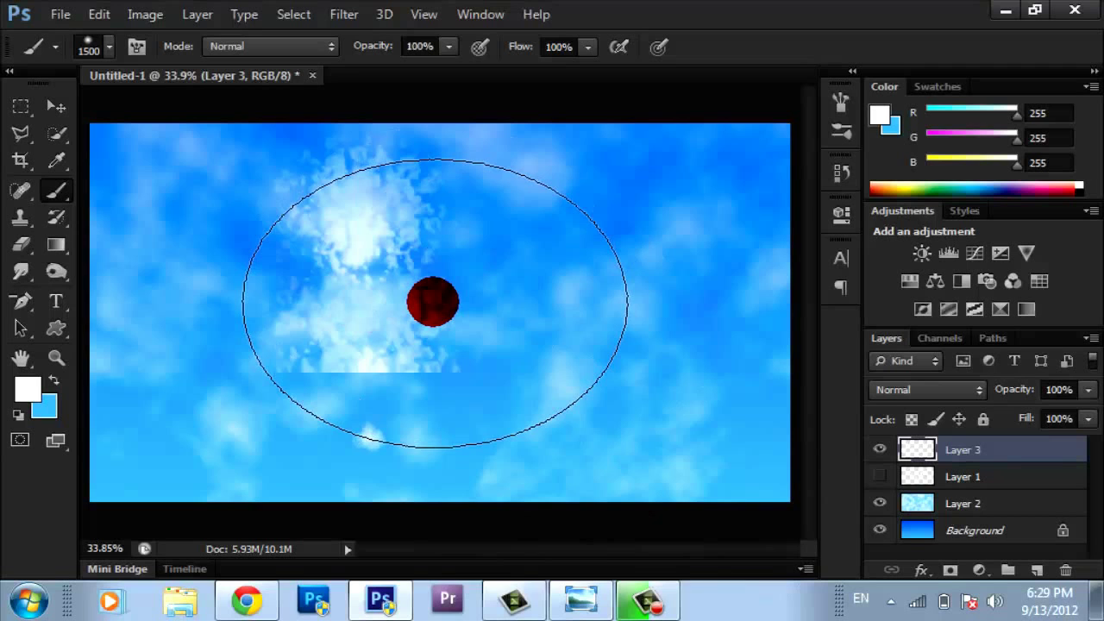
- Reduce the brush size to 45 px
{"action": "key", "text": "bracketleft"}
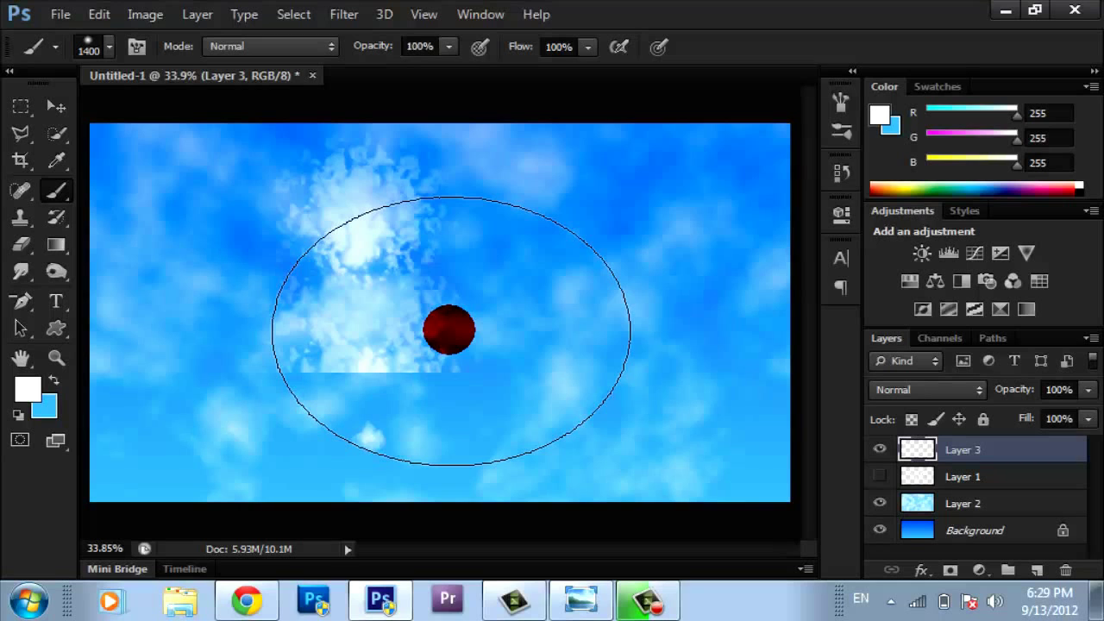
{"action": "key", "text": "bracketleft"}
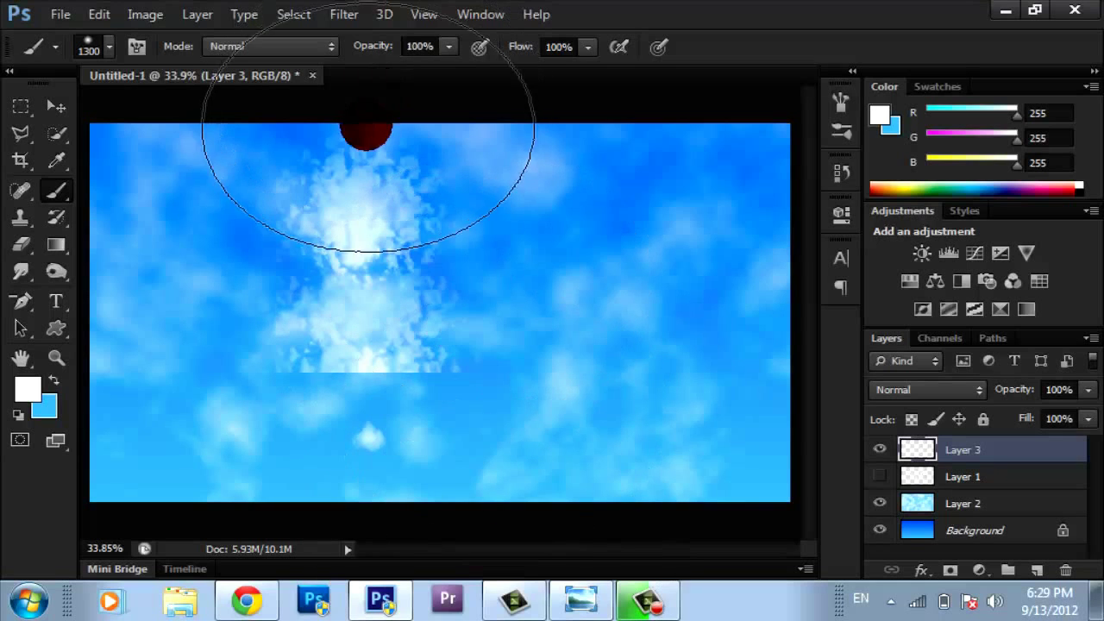
{"action": "key", "text": "bracketleft"}
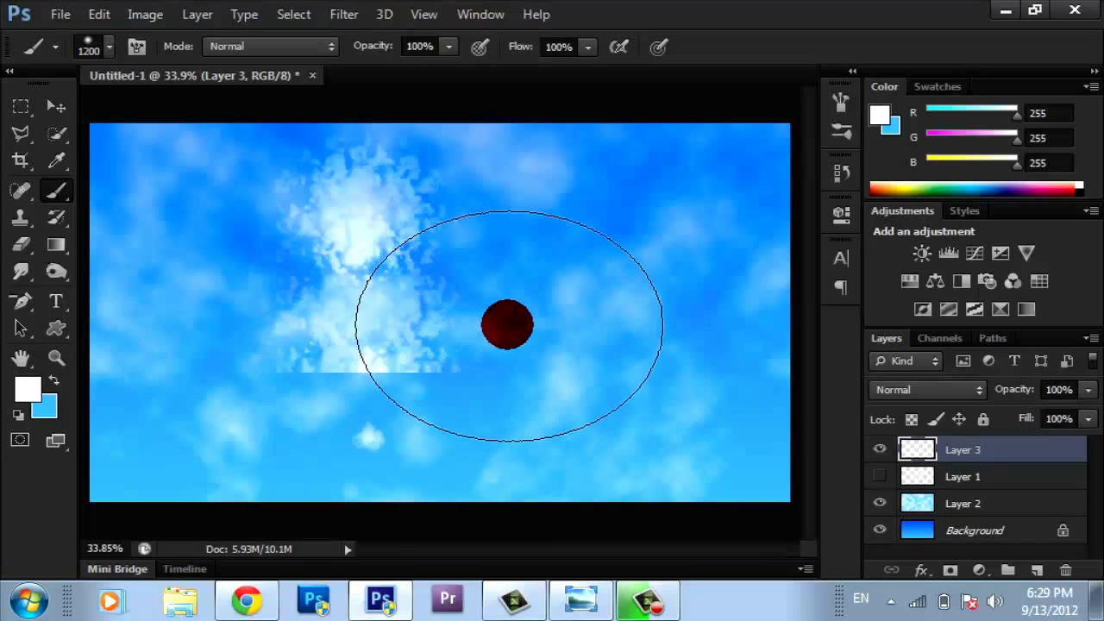
{"action": "key", "text": "bracketleft"}
{"action": "key", "text": "bracketleft"}
{"action": "key", "text": "bracketleft"}
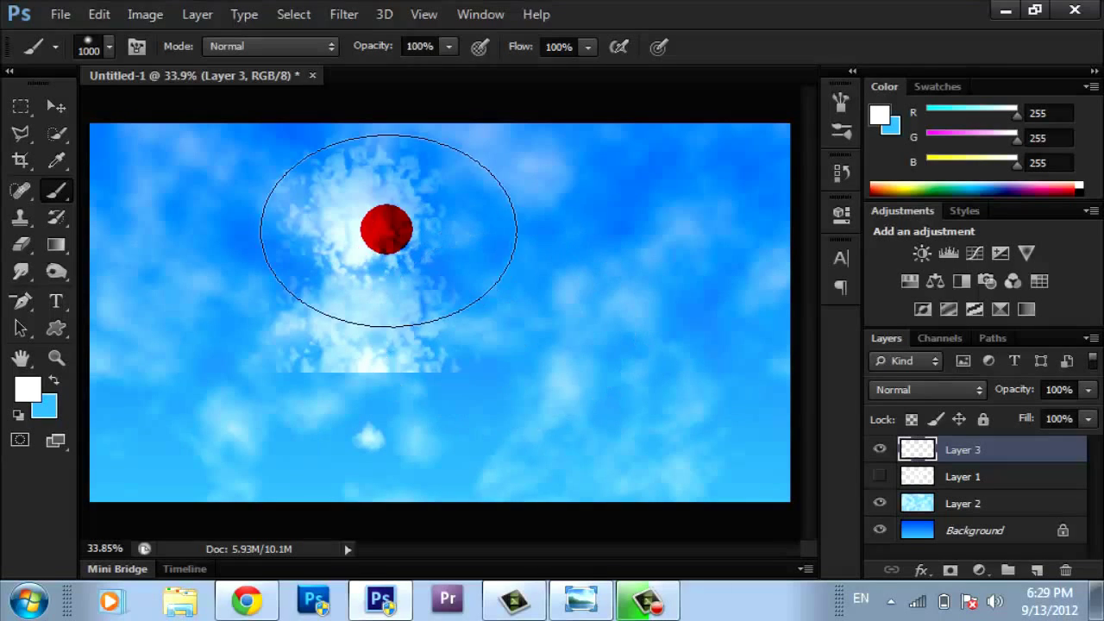
{"action": "key", "text": "bracketleft"}
{"action": "key", "text": "bracketleft"}
{"action": "key", "text": "bracketleft"}
{"action": "key", "text": "bracketleft"}
{"action": "key", "text": "bracketleft"}
{"action": "key", "text": "bracketleft"}
{"action": "key", "text": "bracketleft"}
{"action": "key", "text": "bracketleft"}
{"action": "key", "text": "bracketleft"}
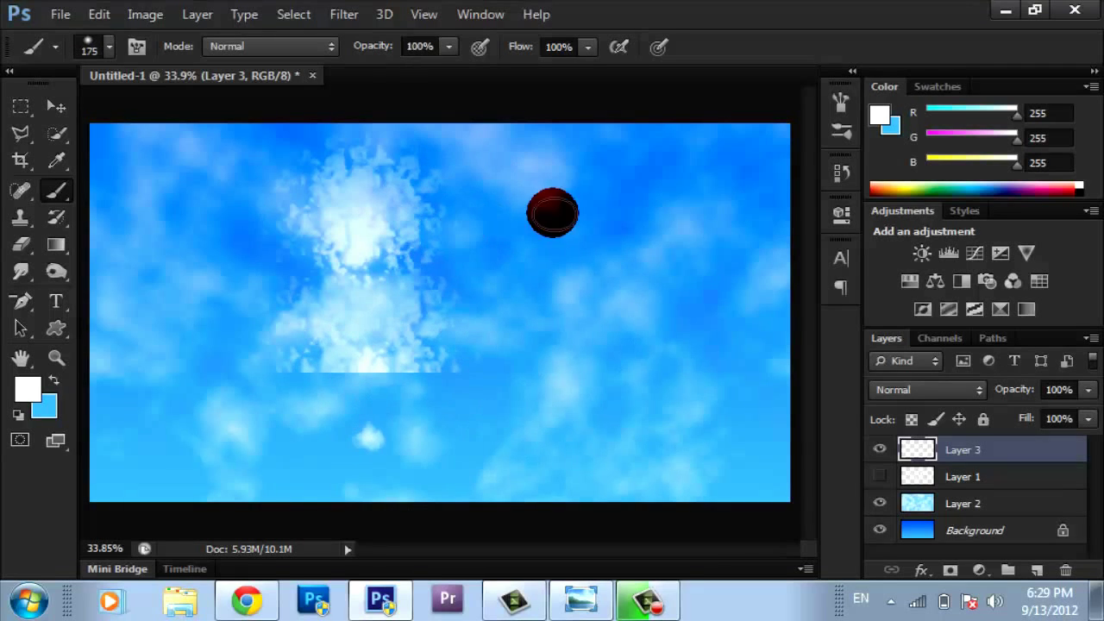
{"action": "key", "text": "bracketleft"}
{"action": "key", "text": "bracketleft"}
{"action": "key", "text": "bracketleft"}
{"action": "key", "text": "bracketleft"}
{"action": "key", "text": "bracketleft"}
{"action": "key", "text": "bracketleft"}
{"action": "key", "text": "bracketleft"}
{"action": "key", "text": "bracketleft"}
{"action": "key", "text": "bracketleft"}
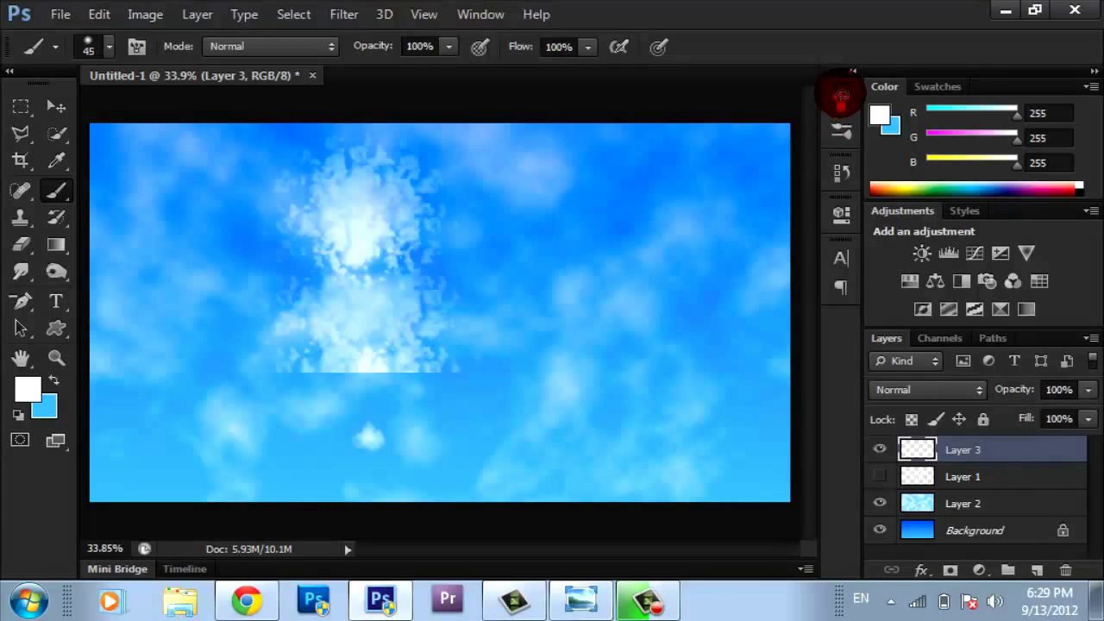
- Adjust the textured cloud brush's size to 150 px
{"action": "key", "text": "bracketleft"}
{"action": "key", "text": "bracketleft"}
{"action": "key", "text": "bracketleft"}
{"action": "key", "text": "bracketleft"}
{"action": "key", "text": "bracketleft"}
{"action": "key", "text": "bracketleft"}
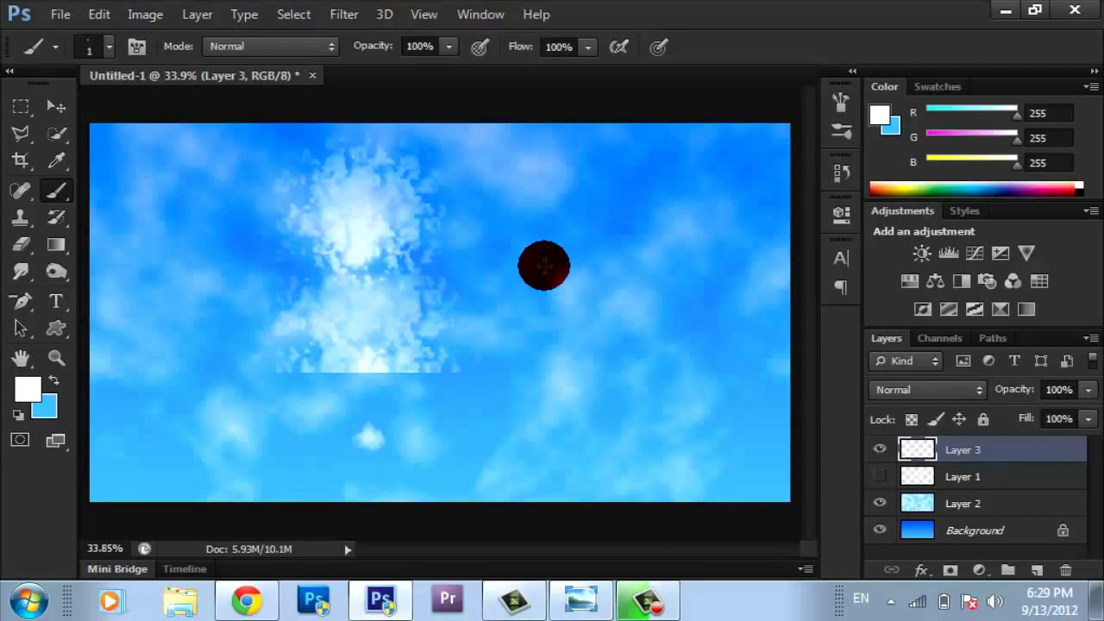
{"action": "key", "text": "bracketright"}
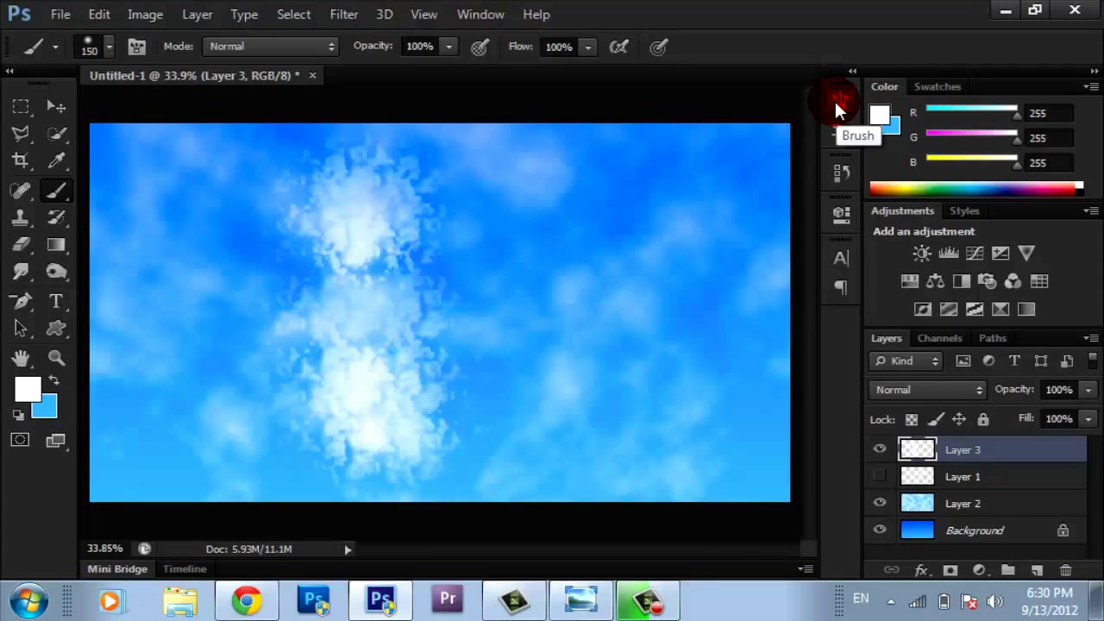
- Revert the document history to the New Layer state, removing the cloud dabs painted on Layer 3
{"action": "left_click", "coordinate": [841, 174]}
{"action": "left_click", "coordinate": [692, 195]}
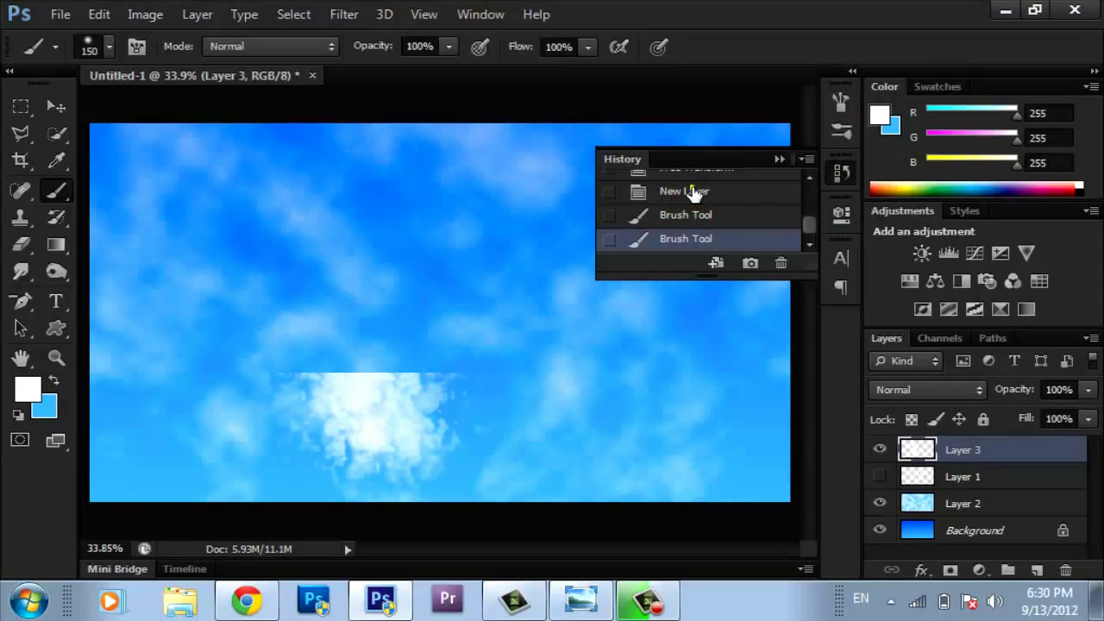
{"action": "left_click", "coordinate": [776, 159]}
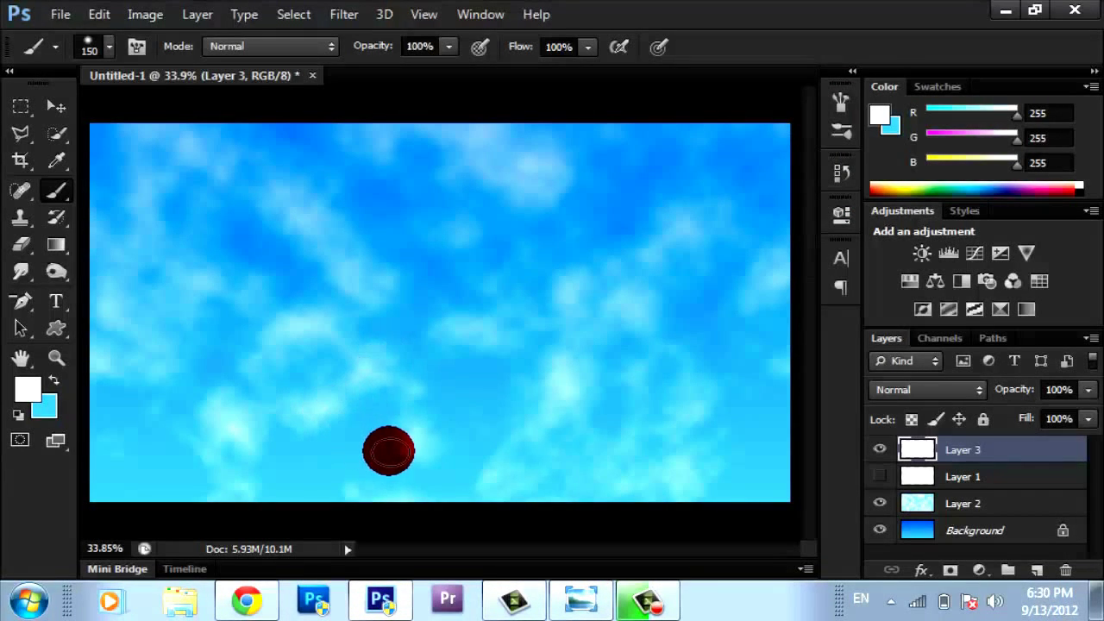
- Paint a closed heart-shaped outline of white clouds on Layer 3, in the left half of the sky
{"action": "mouse_move", "coordinate": [392, 453]}
{"action": "left_mouse_down"}
{"action": "mouse_move", "coordinate": [282, 258]}
{"action": "mouse_move", "coordinate": [296, 206]}
{"action": "mouse_move", "coordinate": [335, 198]}
{"action": "mouse_move", "coordinate": [374, 215]}
{"action": "mouse_move", "coordinate": [392, 246]}
{"action": "mouse_move", "coordinate": [388, 267]}
{"action": "mouse_move", "coordinate": [472, 212]}
{"action": "mouse_move", "coordinate": [505, 226]}
{"action": "mouse_move", "coordinate": [482, 307]}
{"action": "mouse_move", "coordinate": [391, 450]}
{"action": "mouse_move", "coordinate": [295, 293]}
{"action": "mouse_move", "coordinate": [272, 243]}
{"action": "mouse_move", "coordinate": [277, 217]}
{"action": "mouse_move", "coordinate": [333, 178]}
{"action": "mouse_move", "coordinate": [358, 191]}
{"action": "mouse_move", "coordinate": [388, 236]}
{"action": "mouse_move", "coordinate": [355, 191]}
{"action": "mouse_move", "coordinate": [313, 193]}
{"action": "mouse_move", "coordinate": [350, 189]}
{"action": "mouse_move", "coordinate": [374, 202]}
{"action": "mouse_move", "coordinate": [400, 243]}
{"action": "mouse_move", "coordinate": [478, 209]}
{"action": "mouse_move", "coordinate": [498, 215]}
{"action": "mouse_move", "coordinate": [508, 272]}
{"action": "mouse_move", "coordinate": [432, 384]}
{"action": "mouse_move", "coordinate": [403, 455]}
{"action": "mouse_move", "coordinate": [349, 396]}
{"action": "mouse_move", "coordinate": [275, 212]}
{"action": "left_mouse_up"}
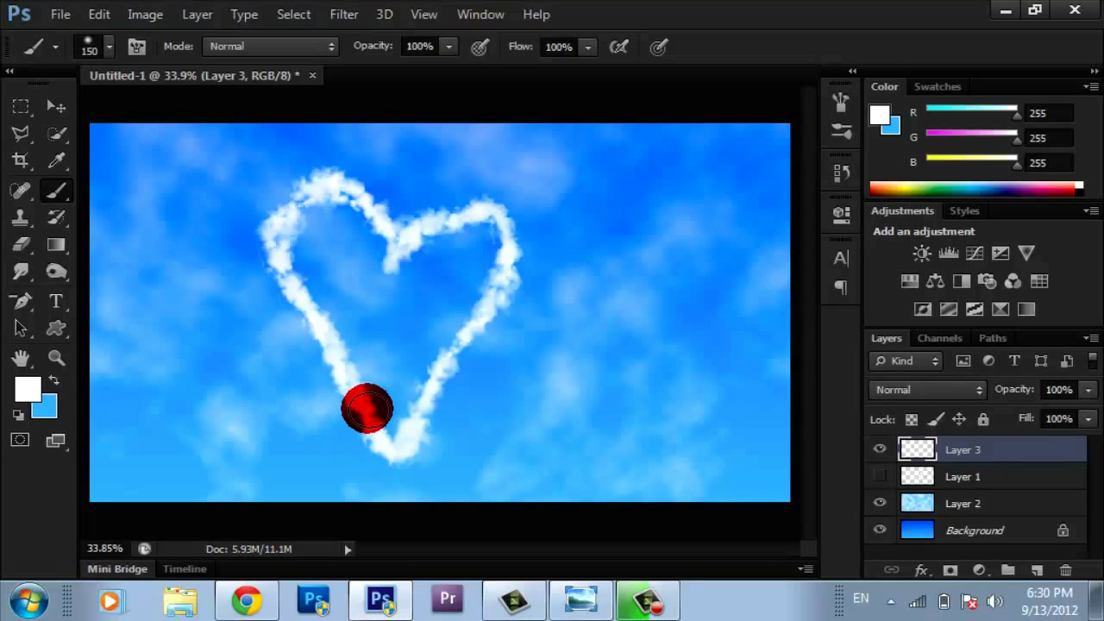
{"action": "left_click", "coordinate": [367, 408]}
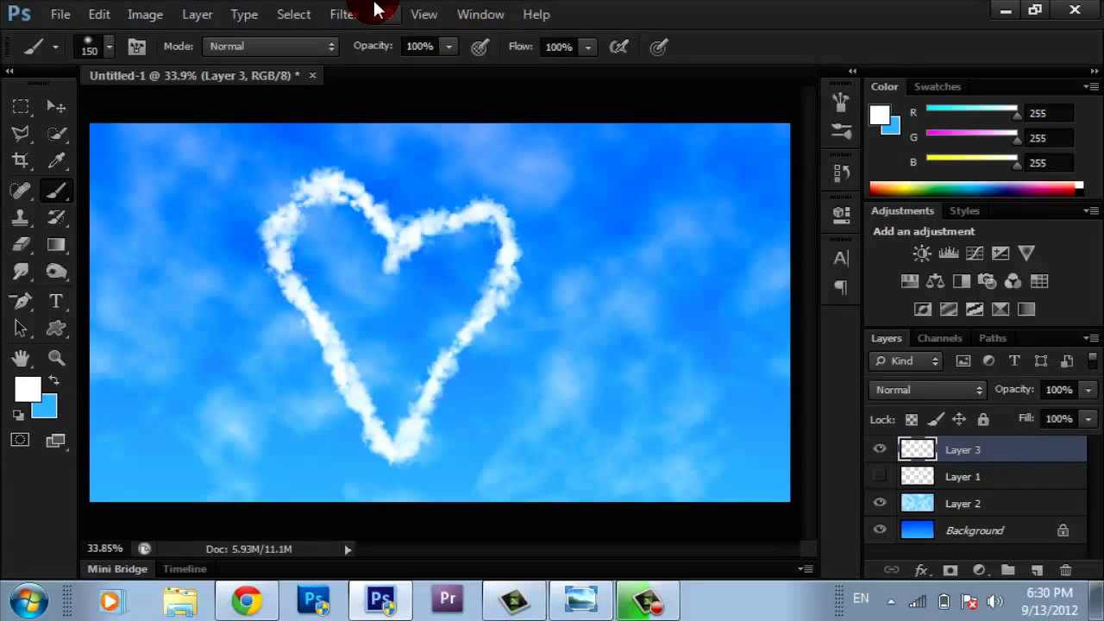